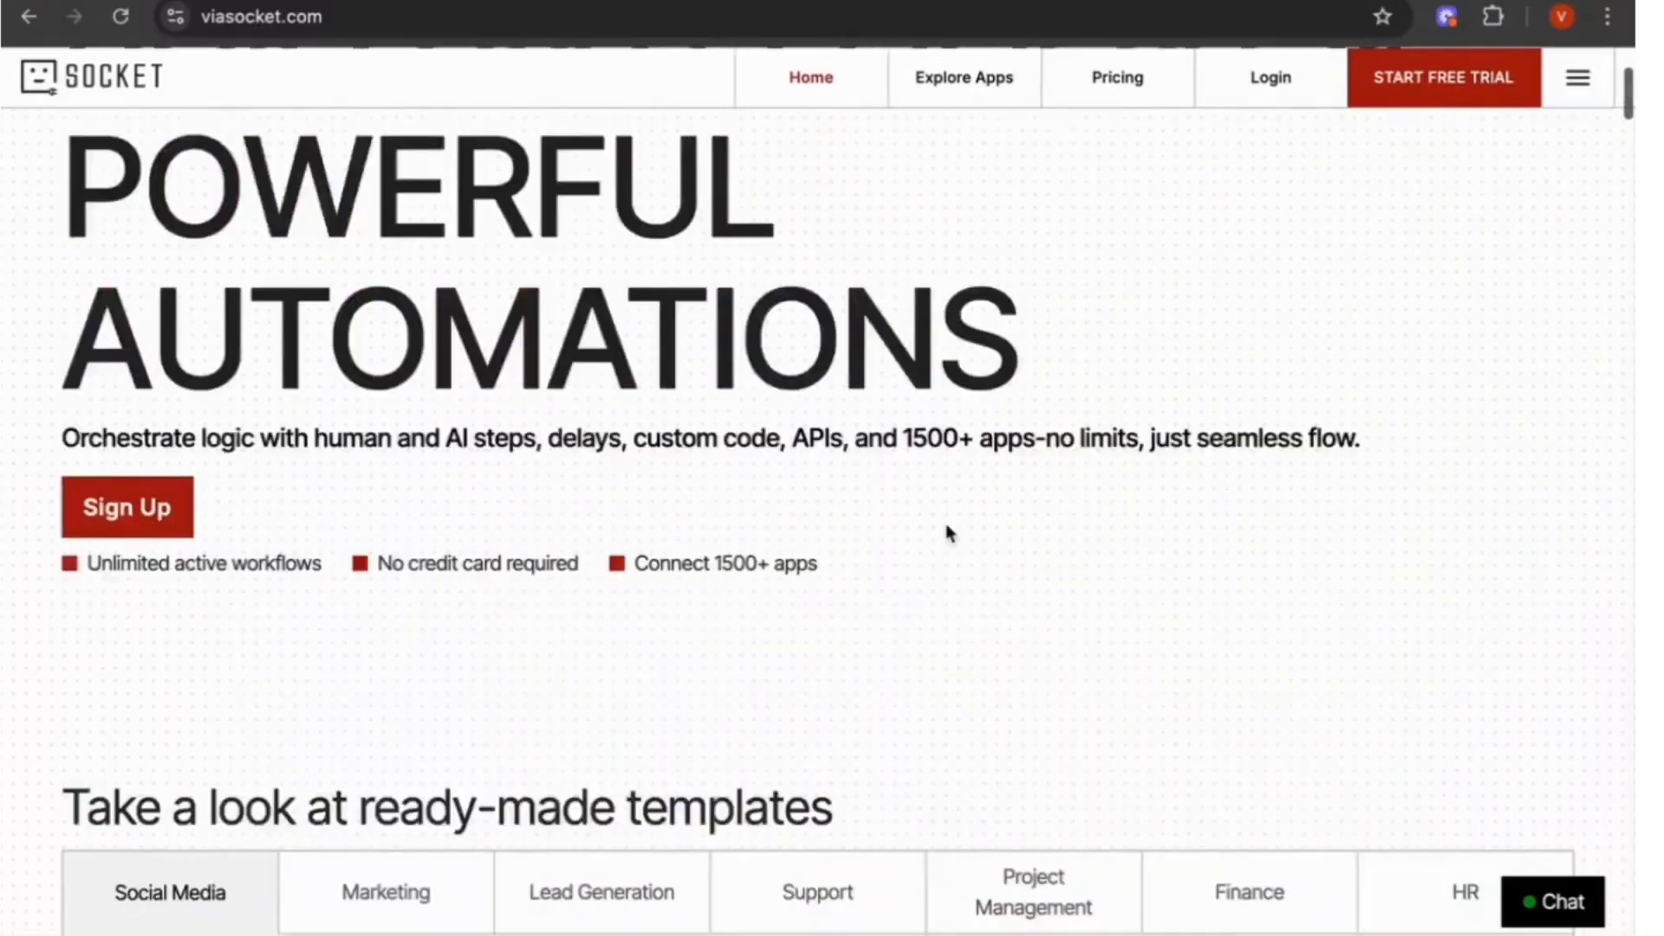
Open the MCP Marketplace page of the viaSocket site.
{"action": "left_click", "coordinate": [1568, 121]}
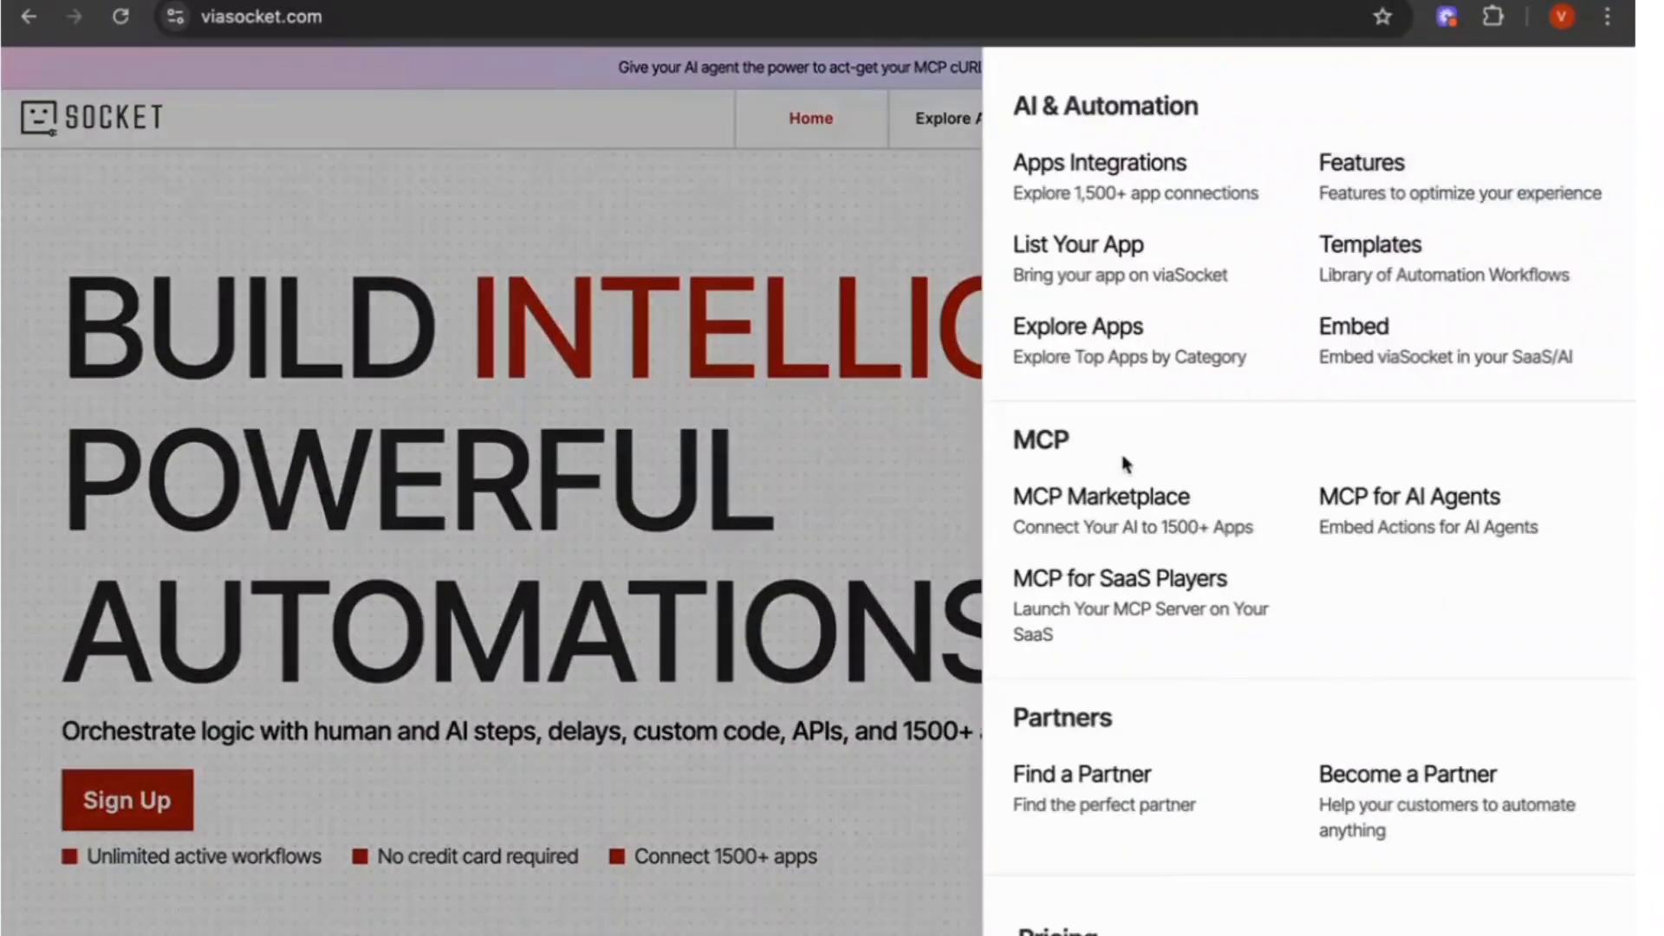
{"action": "left_click", "coordinate": [1113, 494]}
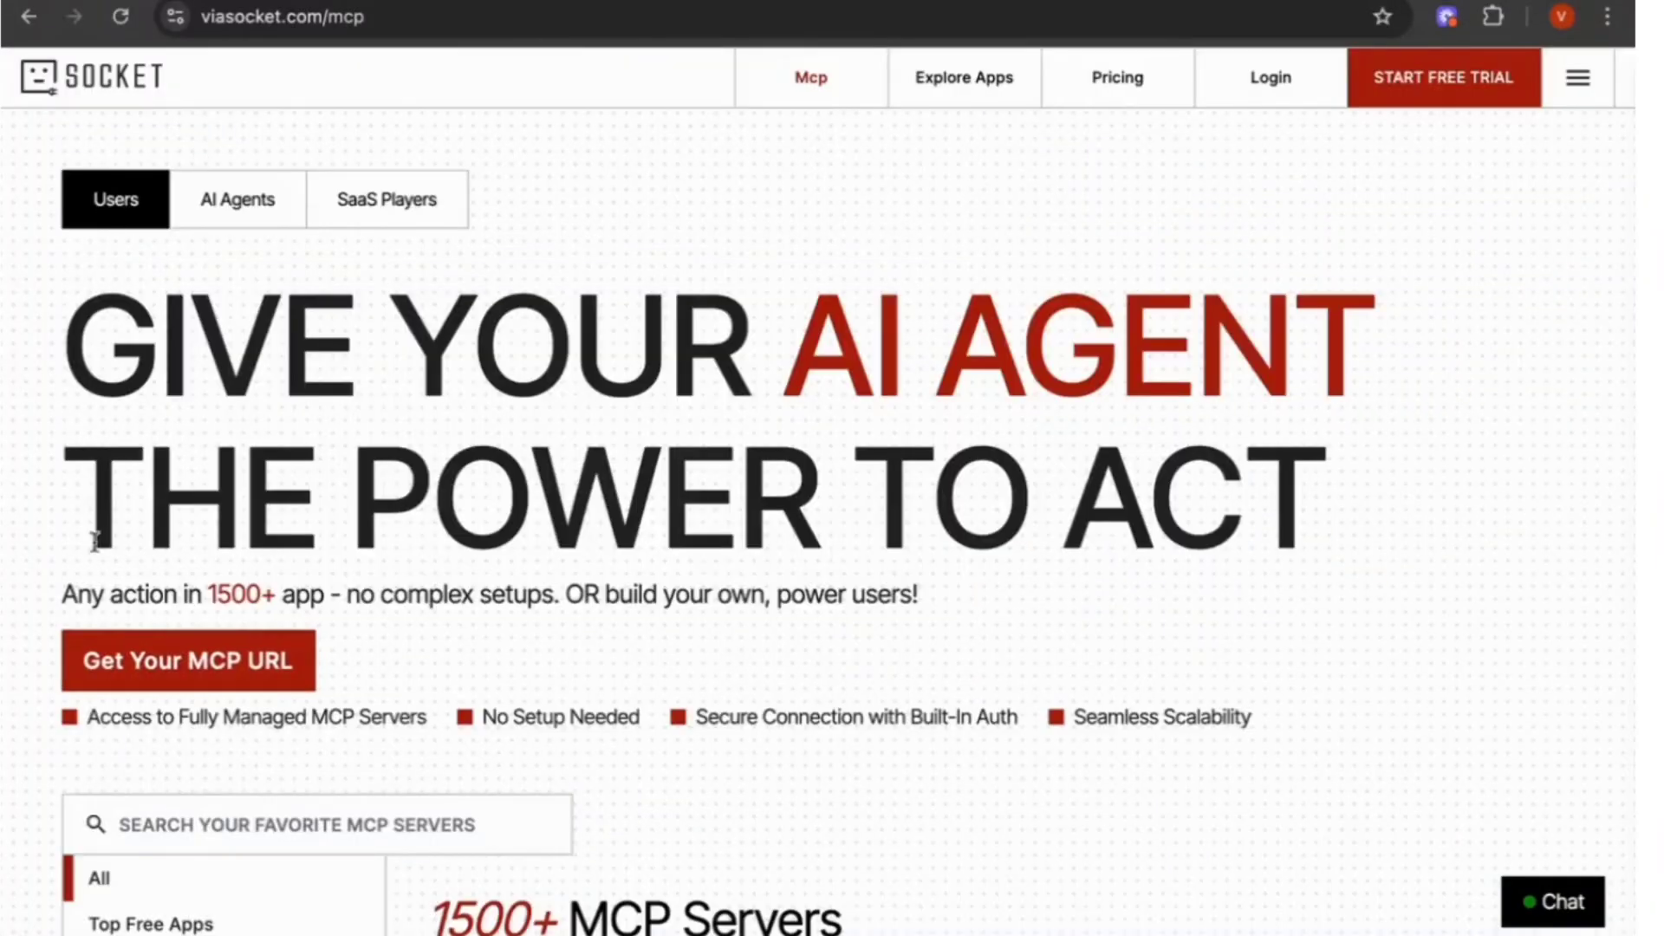
Examine the MCP Marketplace page's server listings, the comparison with traditional APIs, and the free and enterprise plans.
{"action": "scroll", "coordinate": [95, 542], "scroll_direction": "down", "scroll_amount": 3}
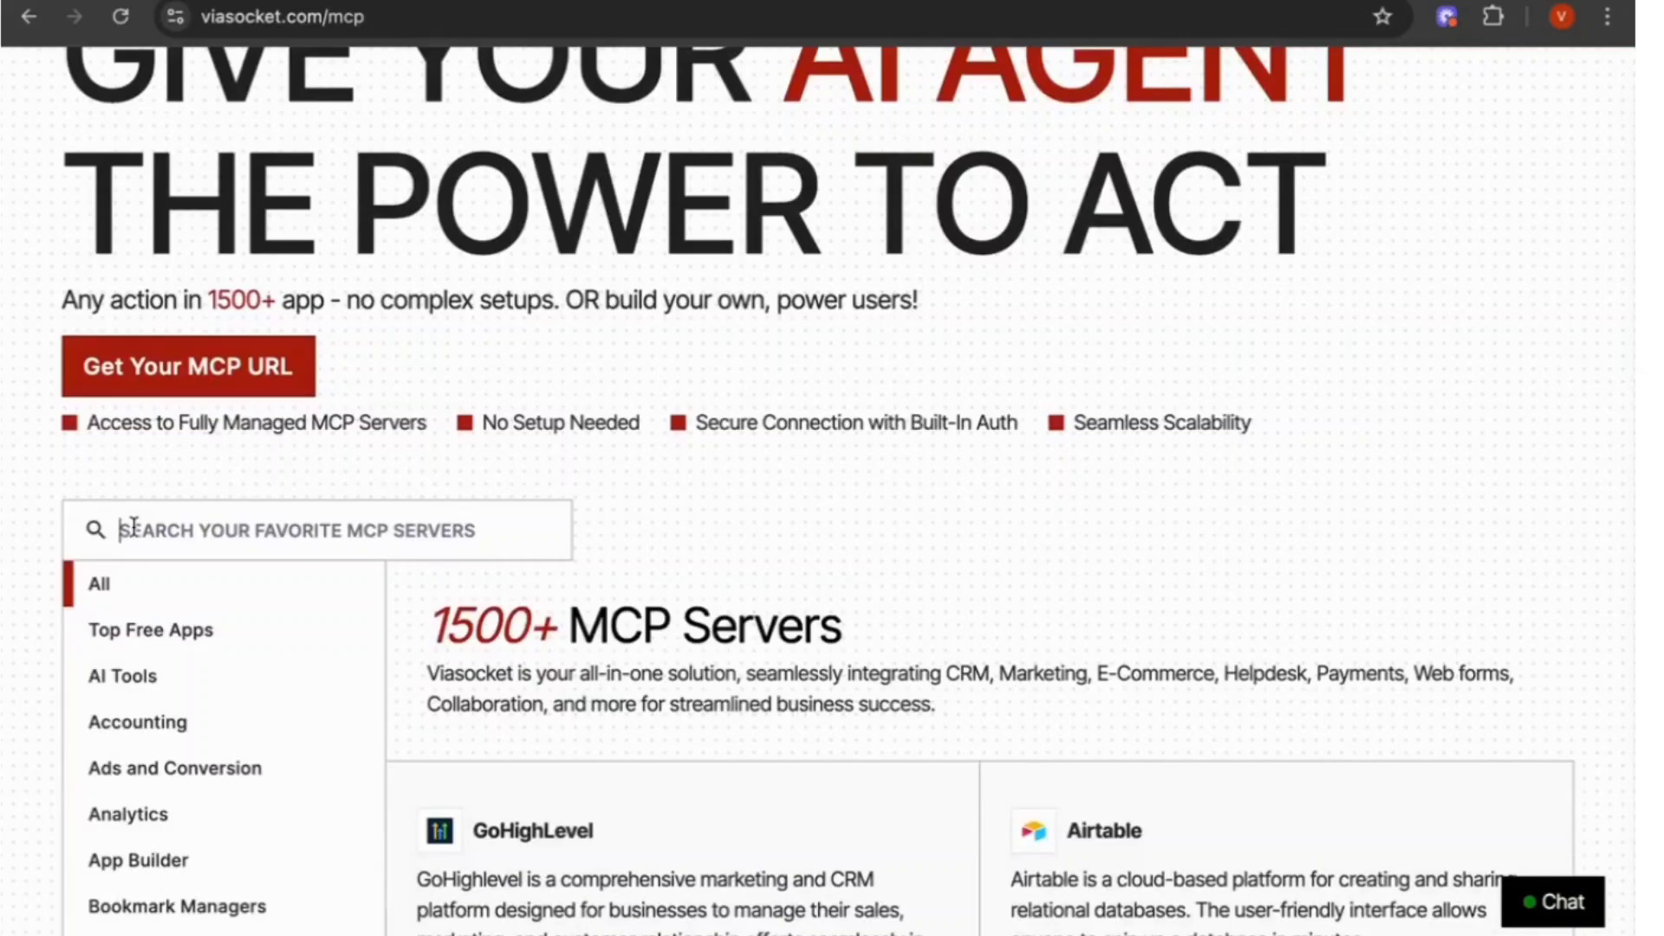
{"action": "scroll", "coordinate": [134, 528], "scroll_direction": "down", "scroll_amount": 20}
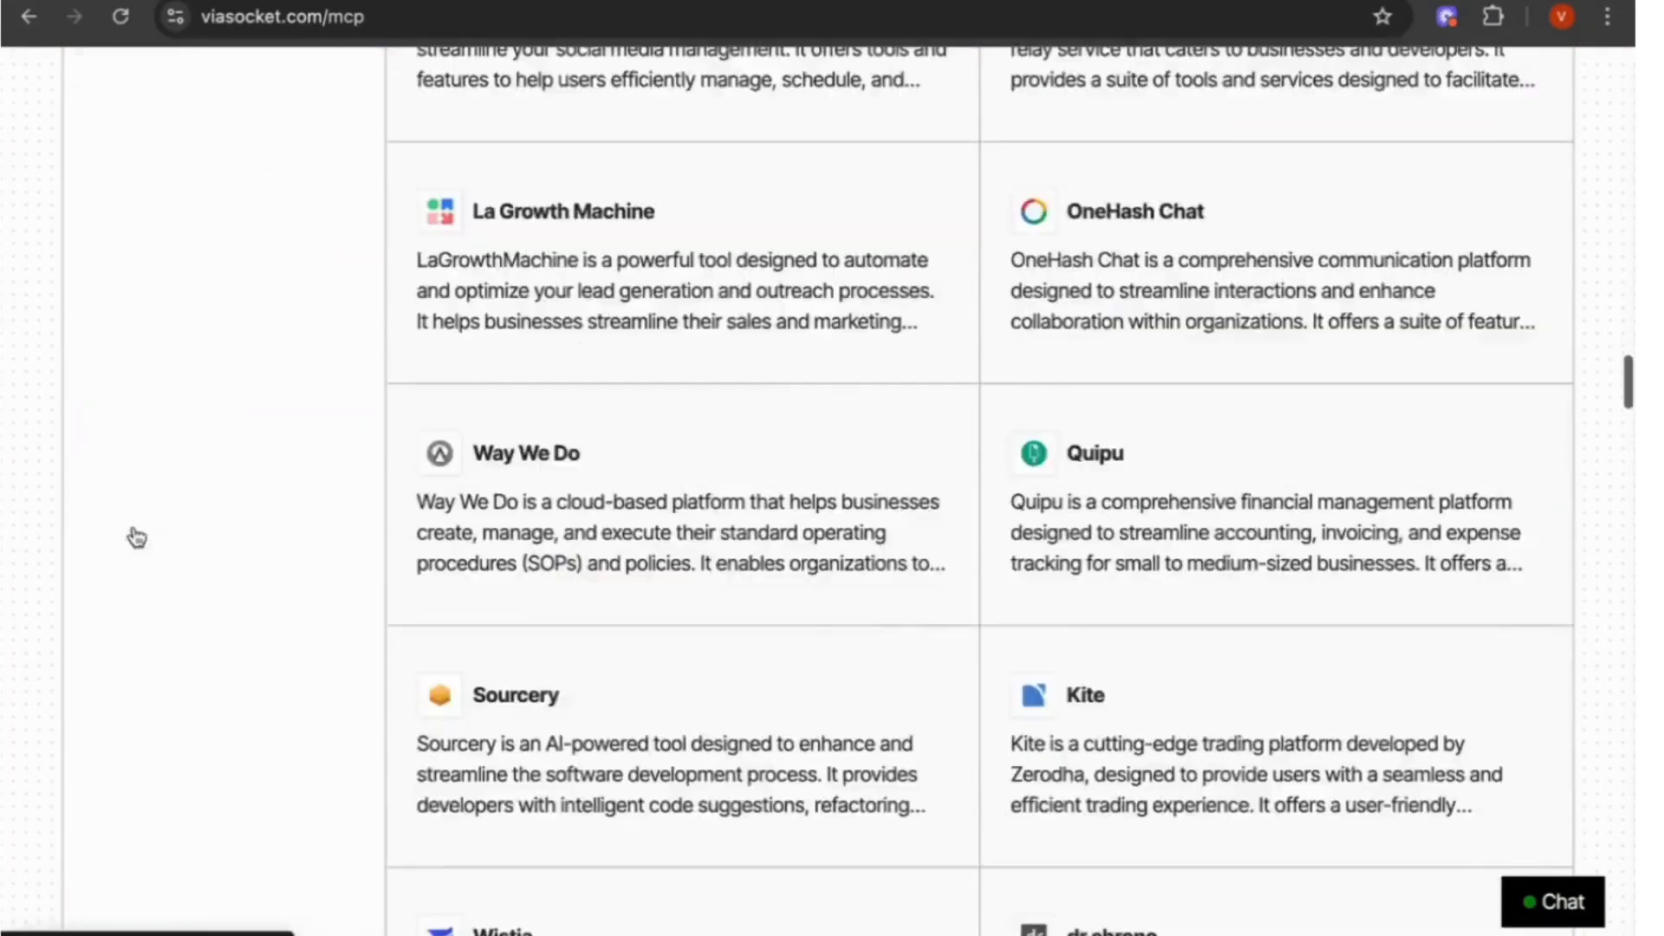
{"action": "scroll", "coordinate": [134, 535], "scroll_direction": "down", "scroll_amount": 15}
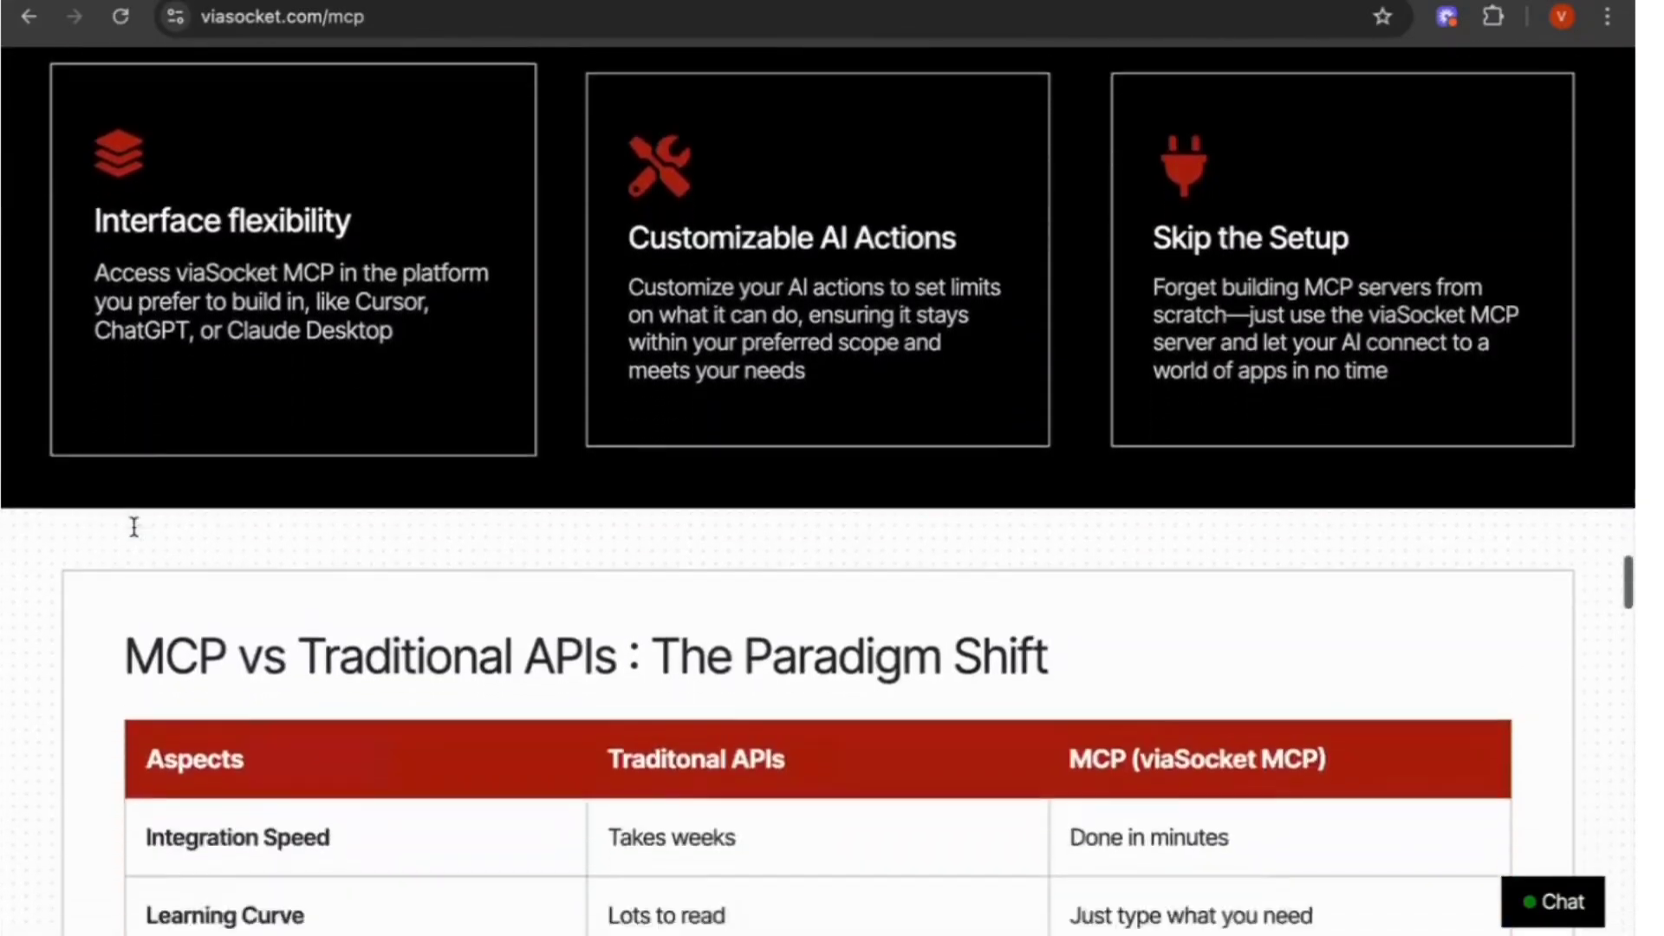
{"action": "scroll", "coordinate": [137, 535], "scroll_direction": "down", "scroll_amount": 15}
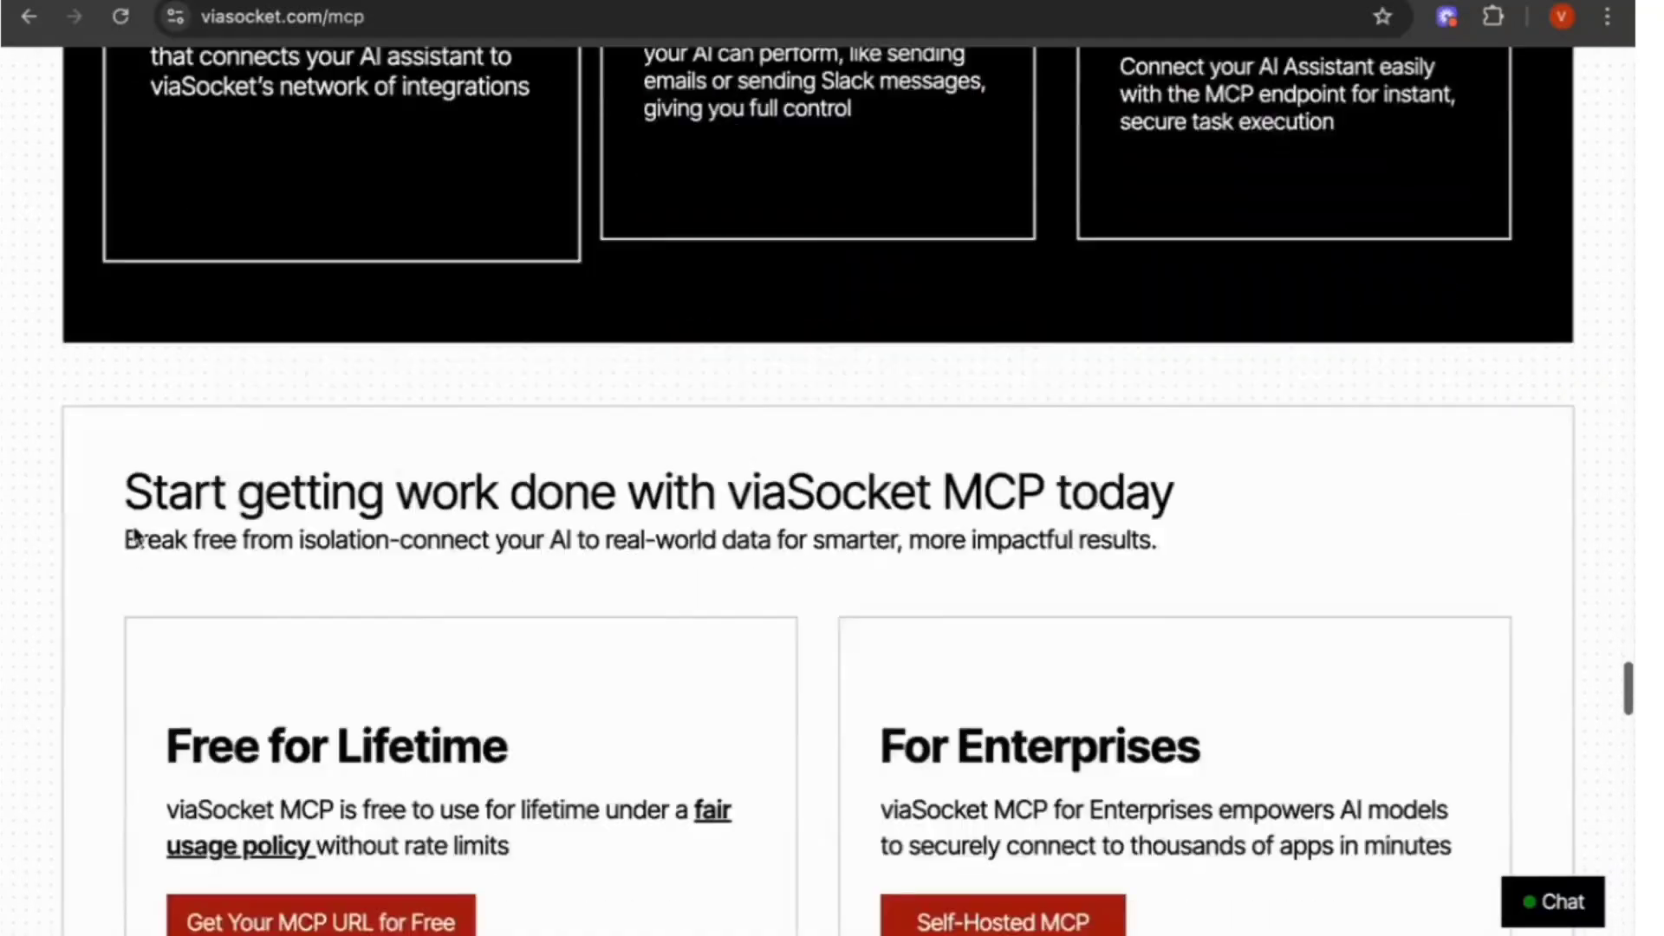
{"action": "scroll", "coordinate": [137, 538], "scroll_direction": "down", "scroll_amount": 10}
{"action": "scroll", "coordinate": [137, 537], "scroll_direction": "up", "scroll_amount": 15}
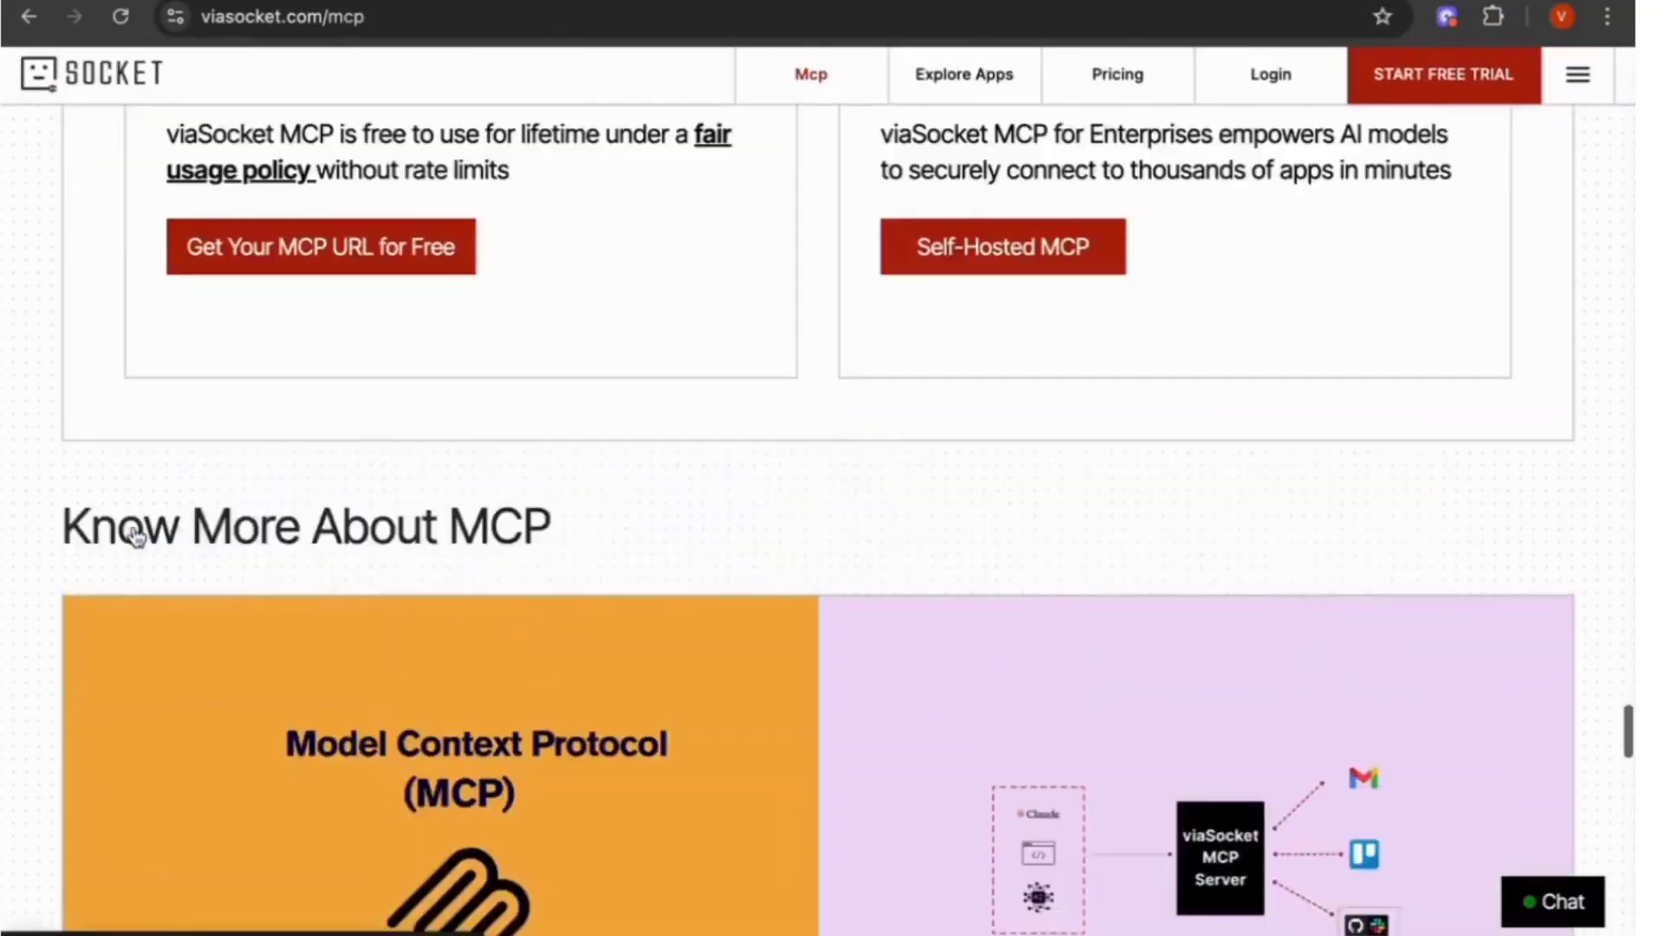
{"action": "scroll", "coordinate": [136, 537], "scroll_direction": "up", "scroll_amount": 20}
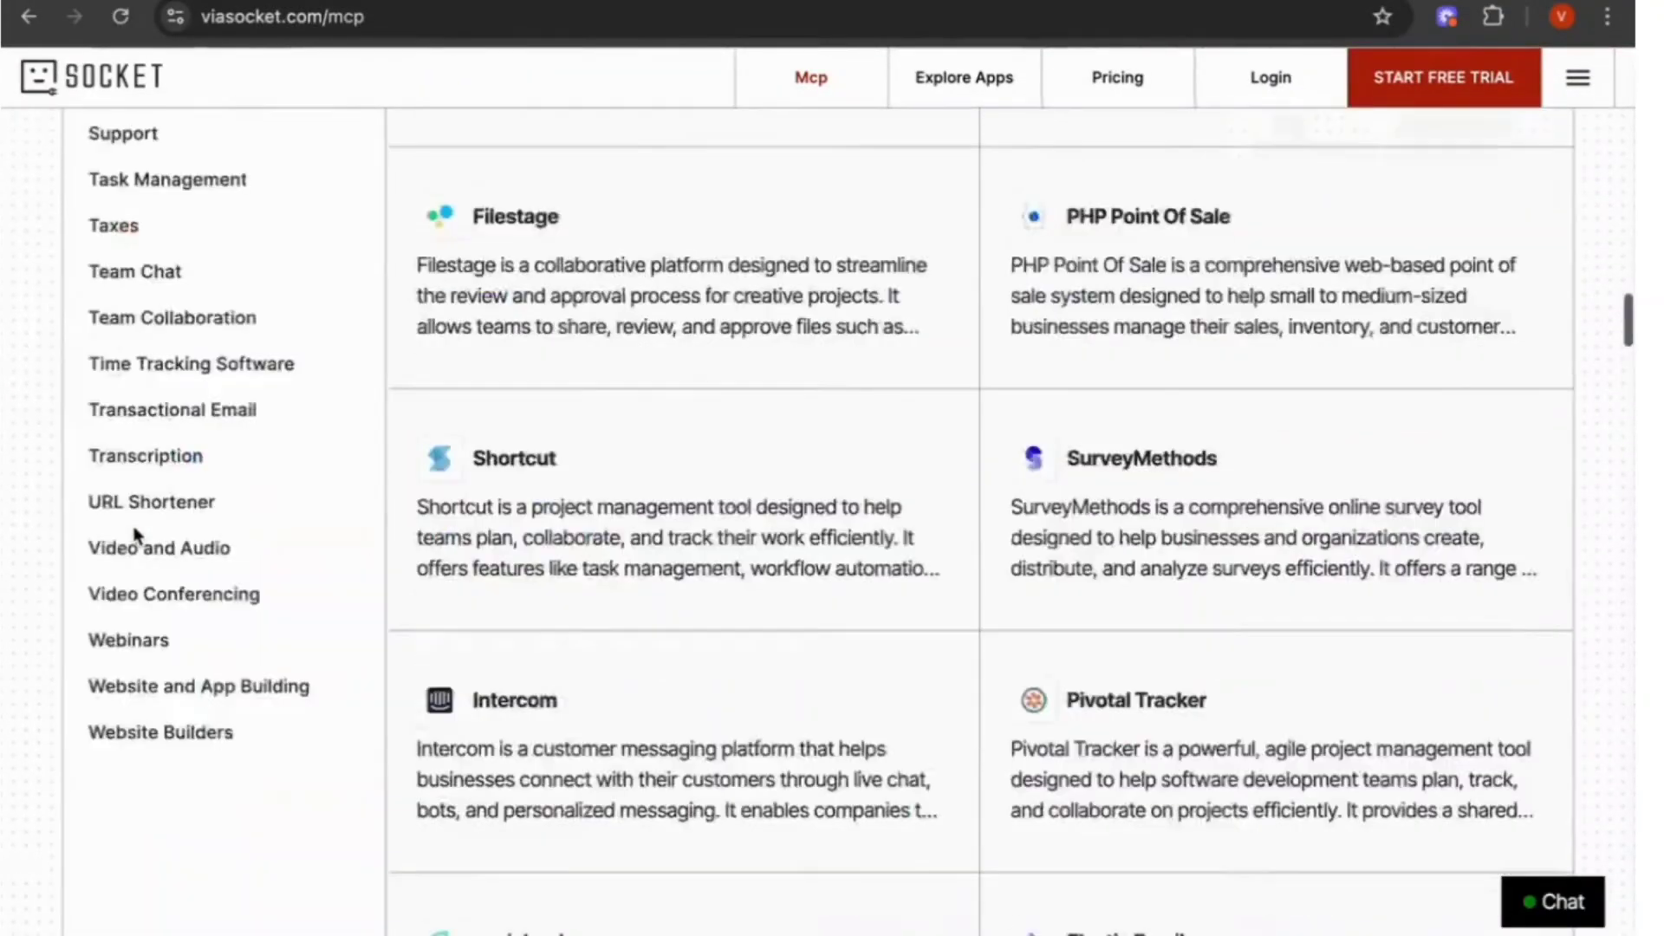
{"action": "scroll", "coordinate": [137, 537], "scroll_direction": "up", "scroll_amount": 10}
Search the MCP servers for "pingbell" and open the Pingbell server page.
{"action": "left_click", "coordinate": [145, 487]}
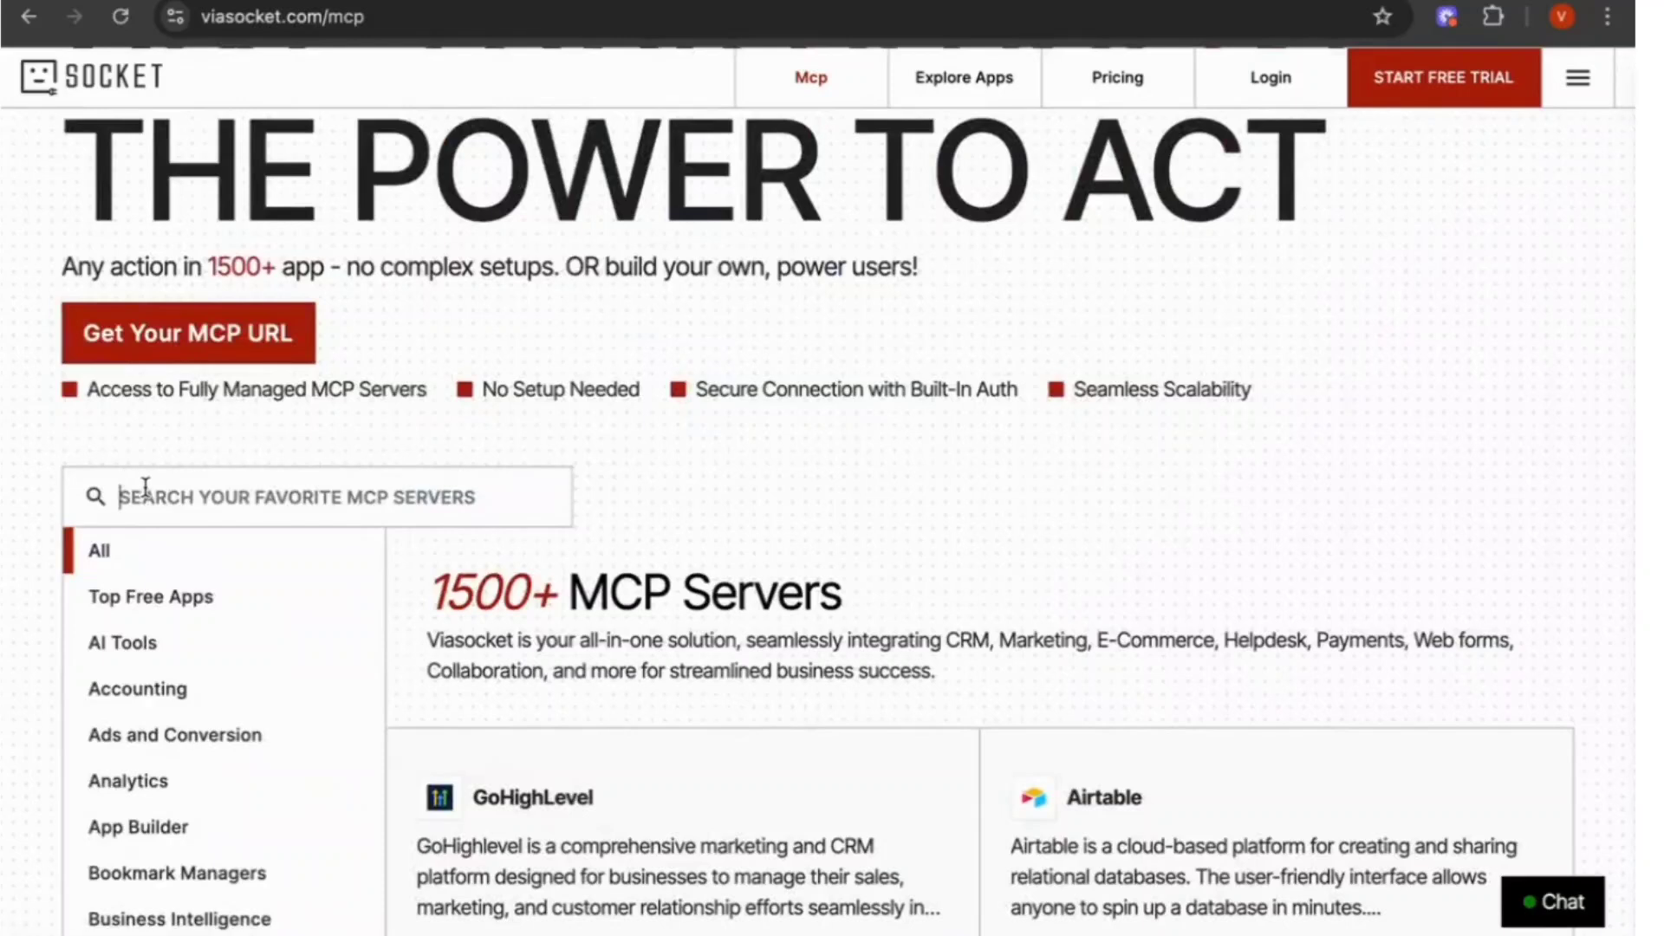
{"action": "type", "text": "pingb"}
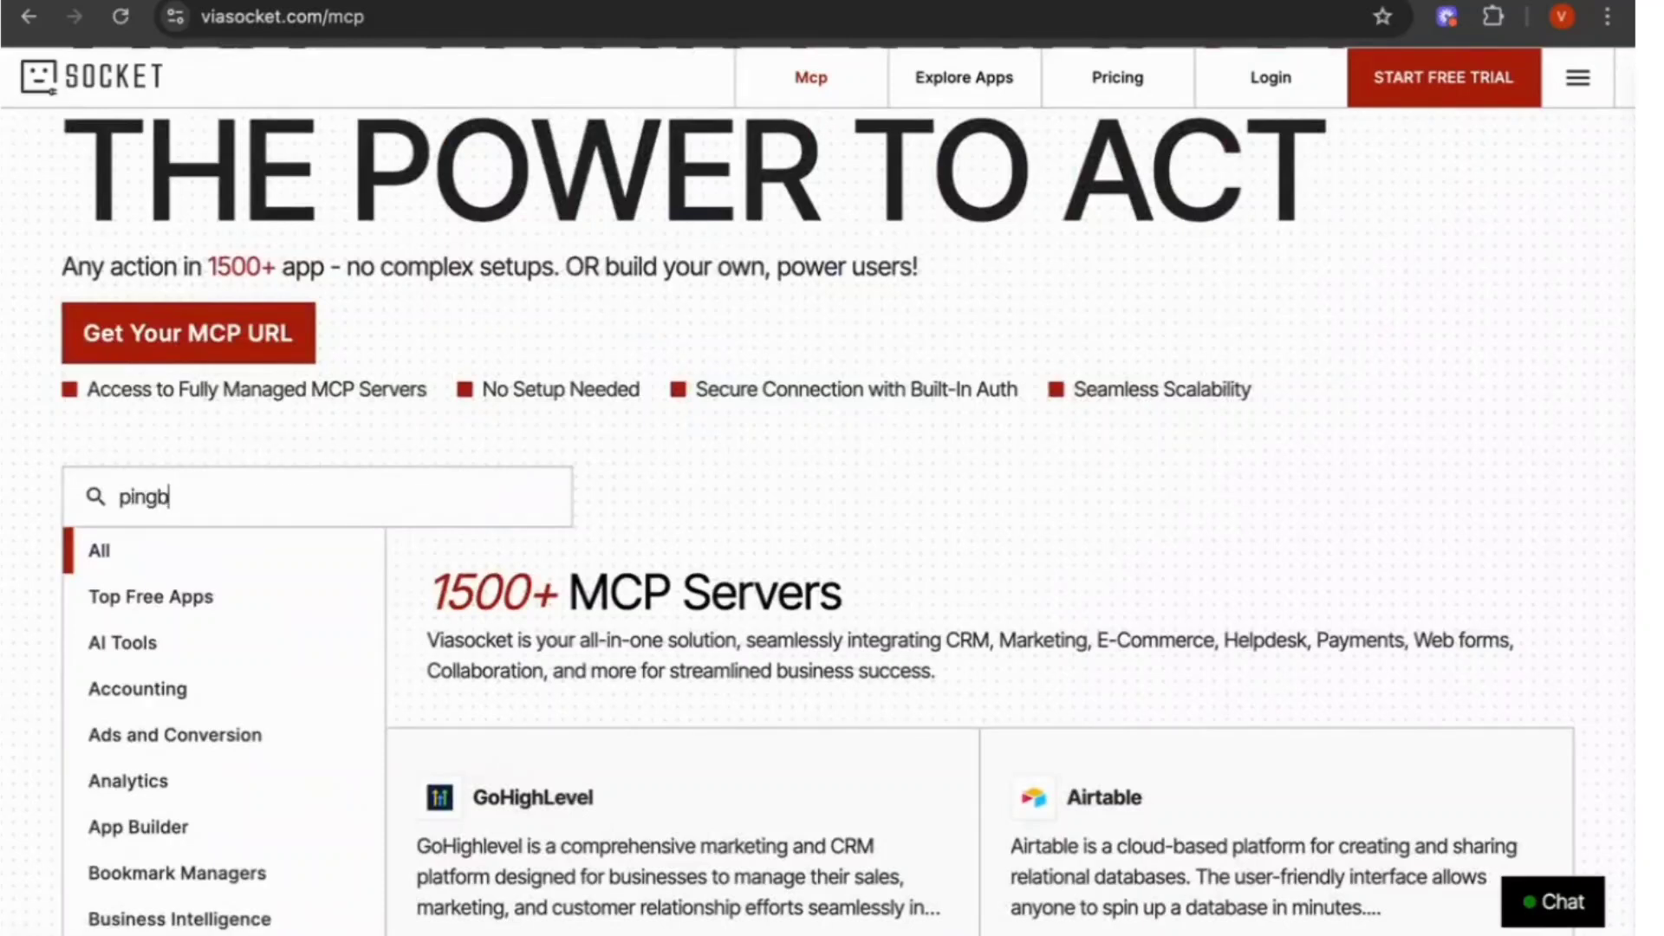
{"action": "type", "text": "ell"}
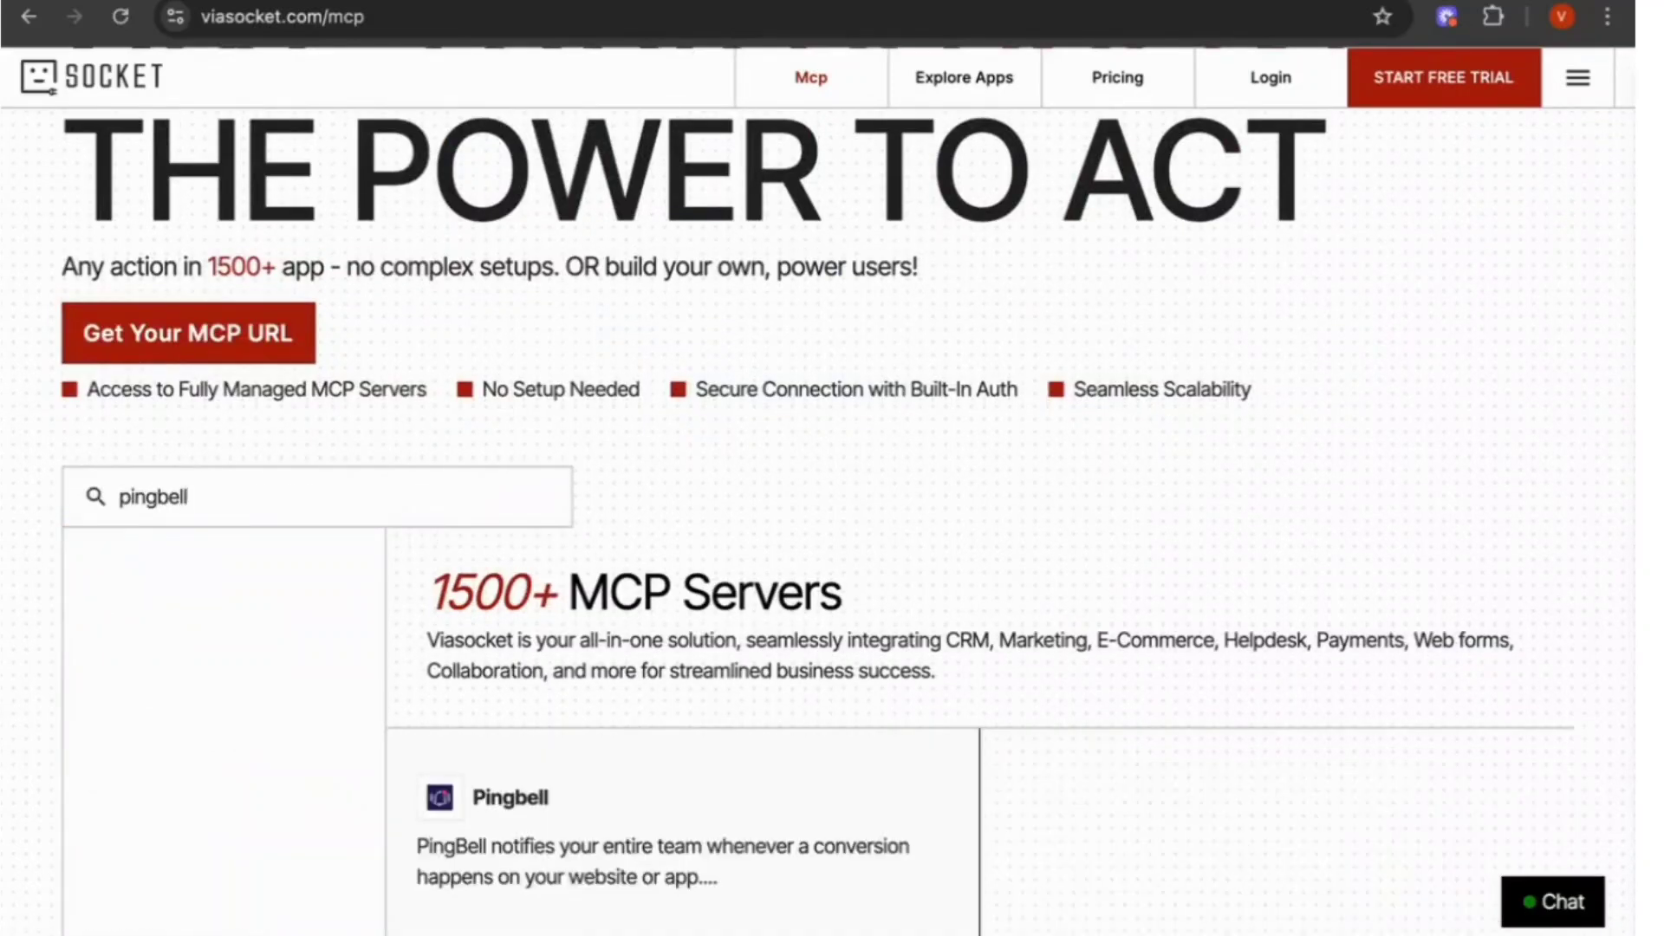
{"action": "scroll", "coordinate": [446, 621], "scroll_direction": "down", "scroll_amount": 2}
{"action": "left_click", "coordinate": [564, 658]}
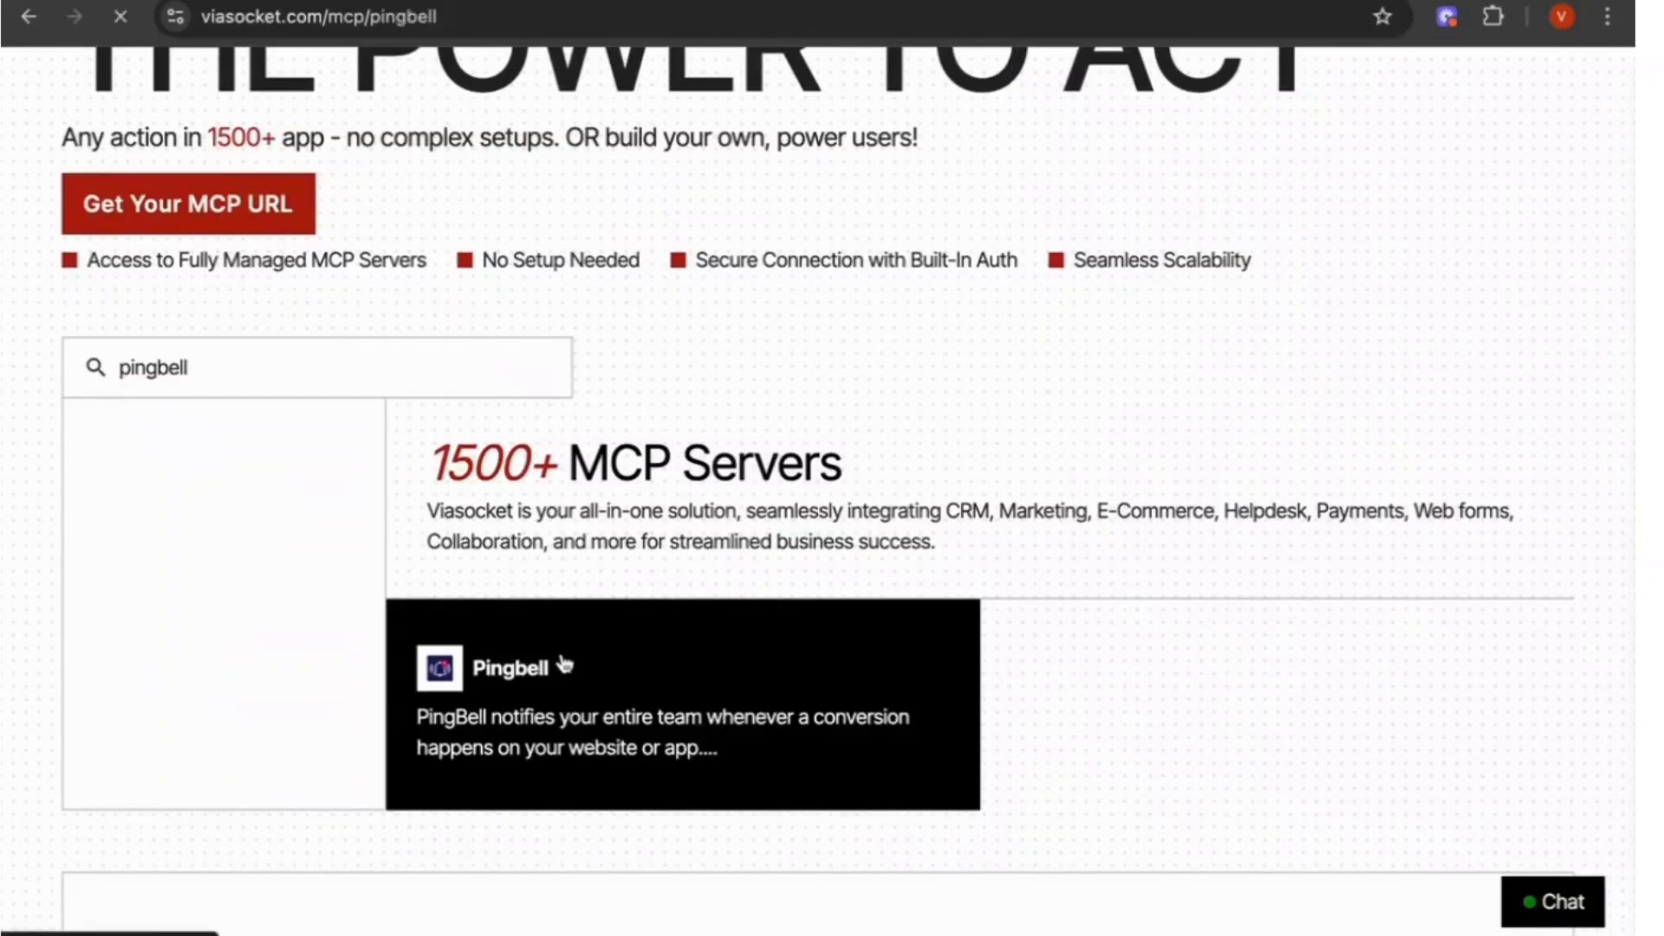
Examine the Pingbell server page's description, supported actions, connection steps, plans and MCP articles.
{"action": "scroll", "coordinate": [224, 745], "scroll_direction": "down", "scroll_amount": 2}
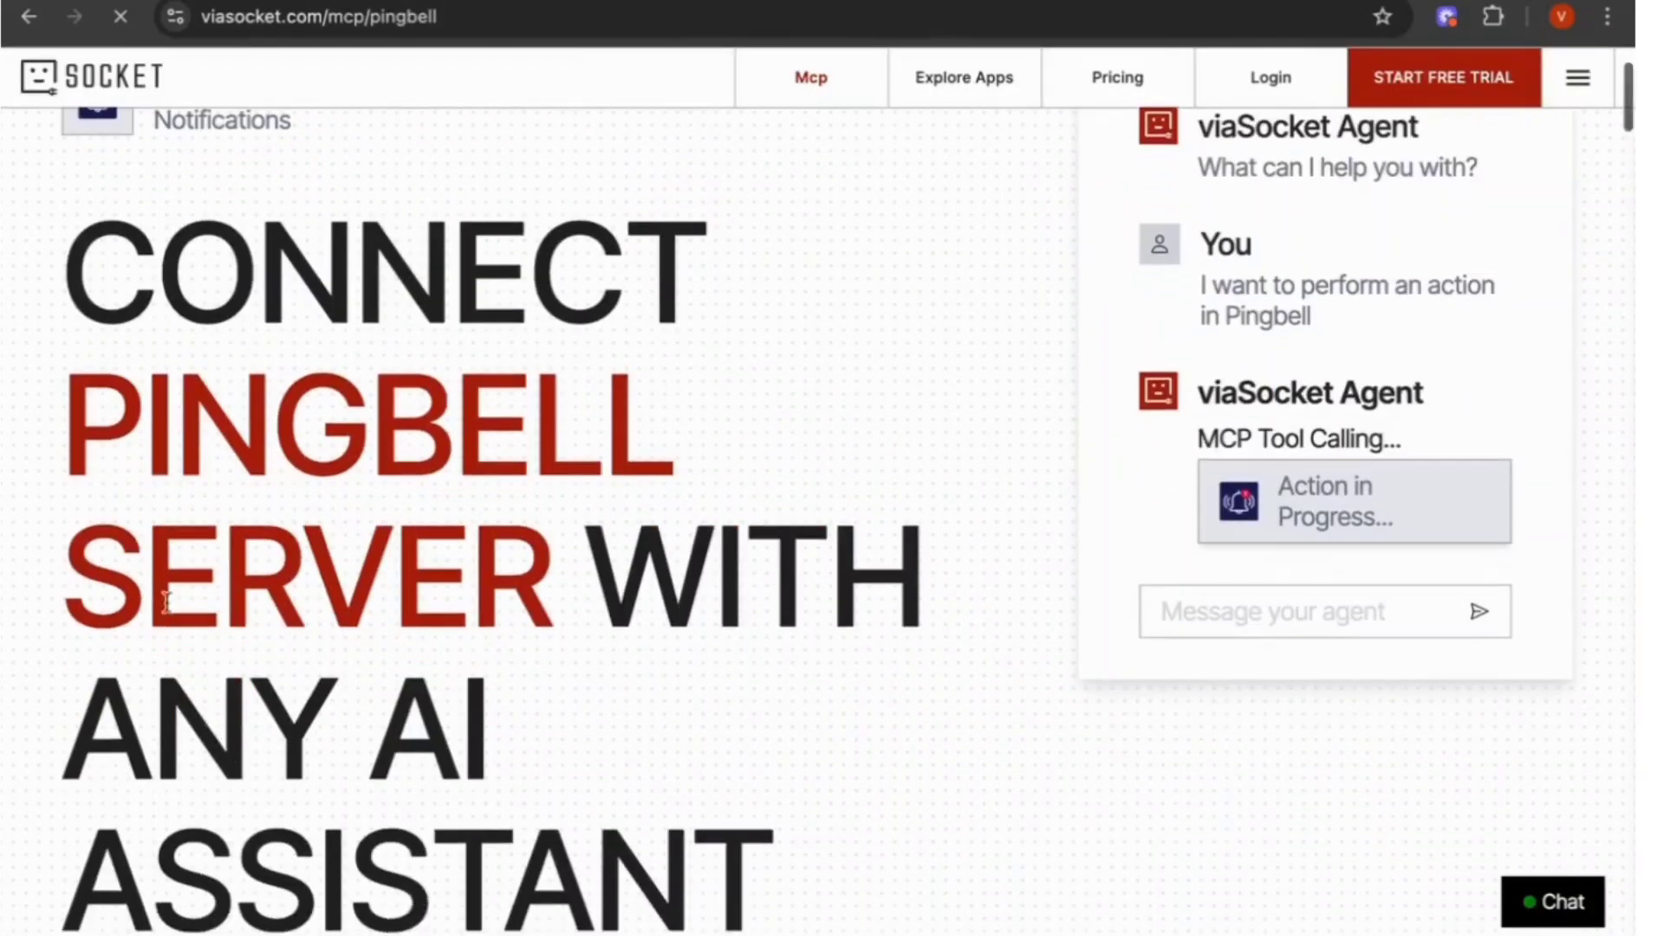
{"action": "scroll", "coordinate": [71, 401], "scroll_direction": "down", "scroll_amount": 1}
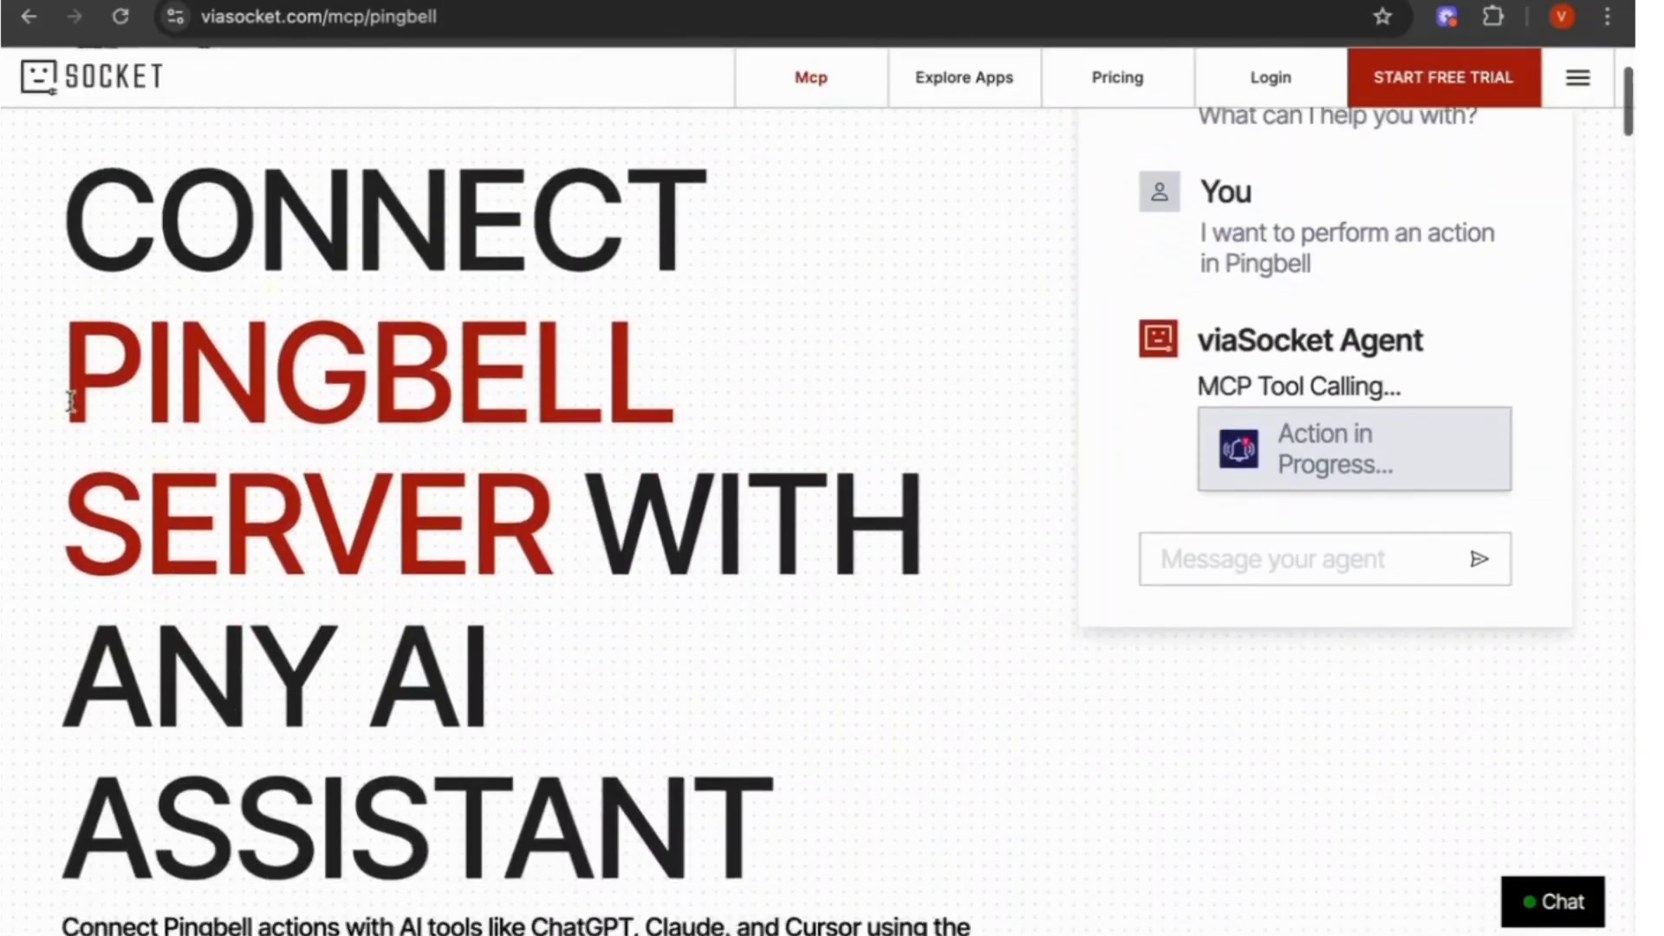
{"action": "triple_click", "coordinate": [68, 219]}
{"action": "scroll", "coordinate": [185, 557], "scroll_direction": "down", "scroll_amount": 3}
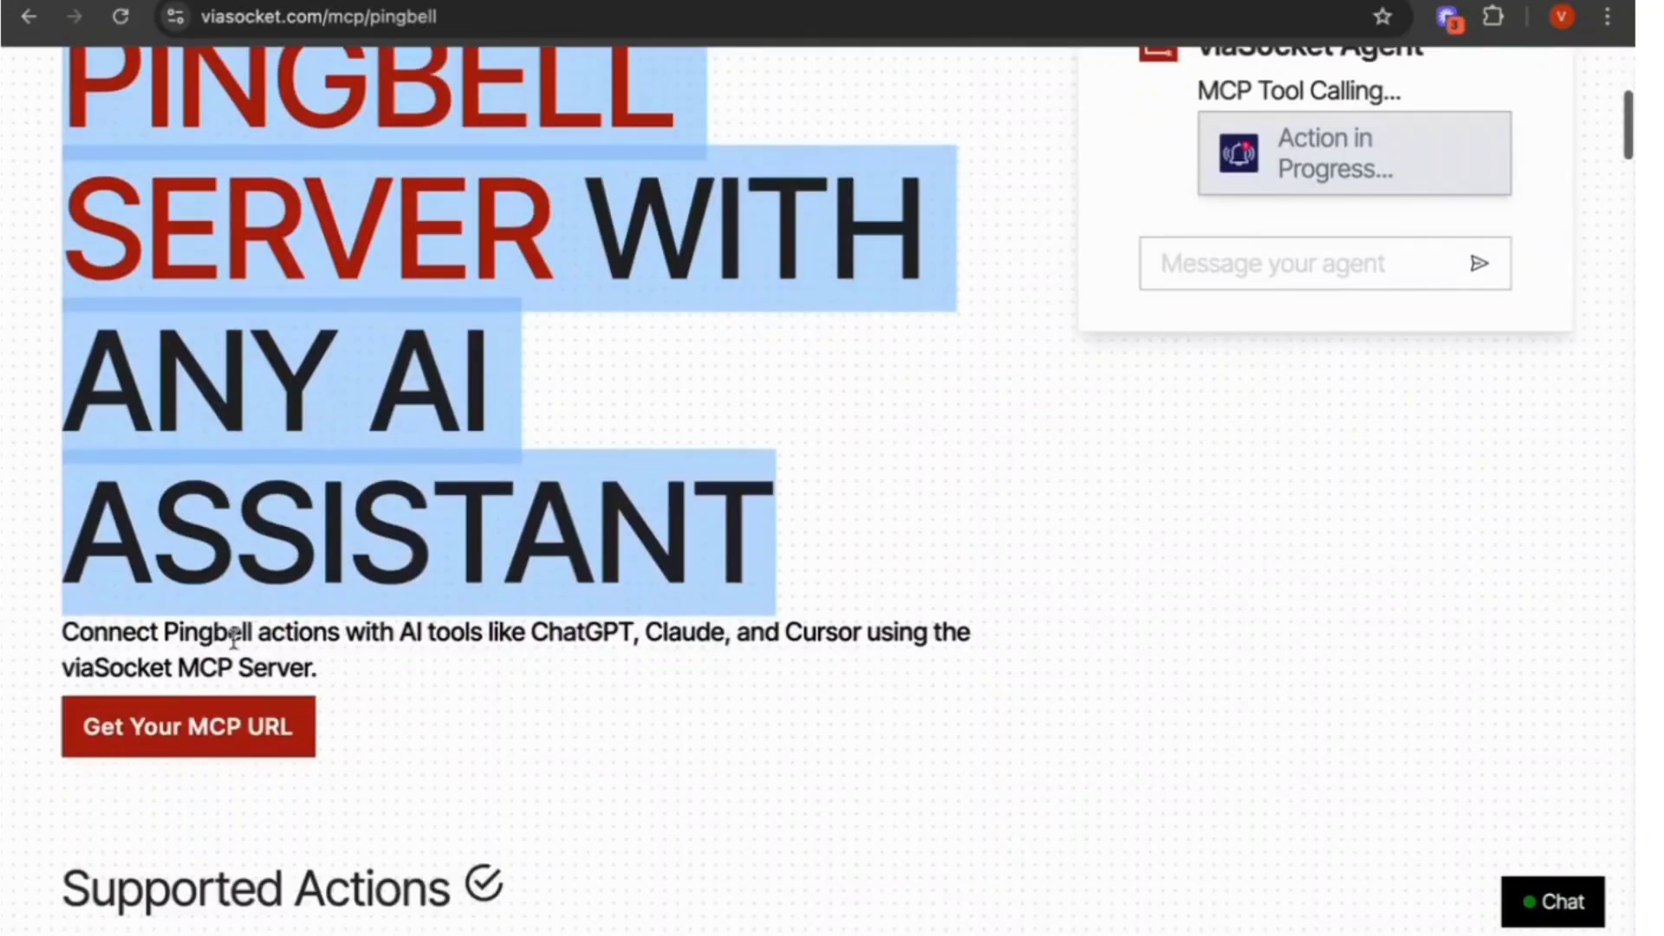
{"action": "triple_click", "coordinate": [234, 637]}
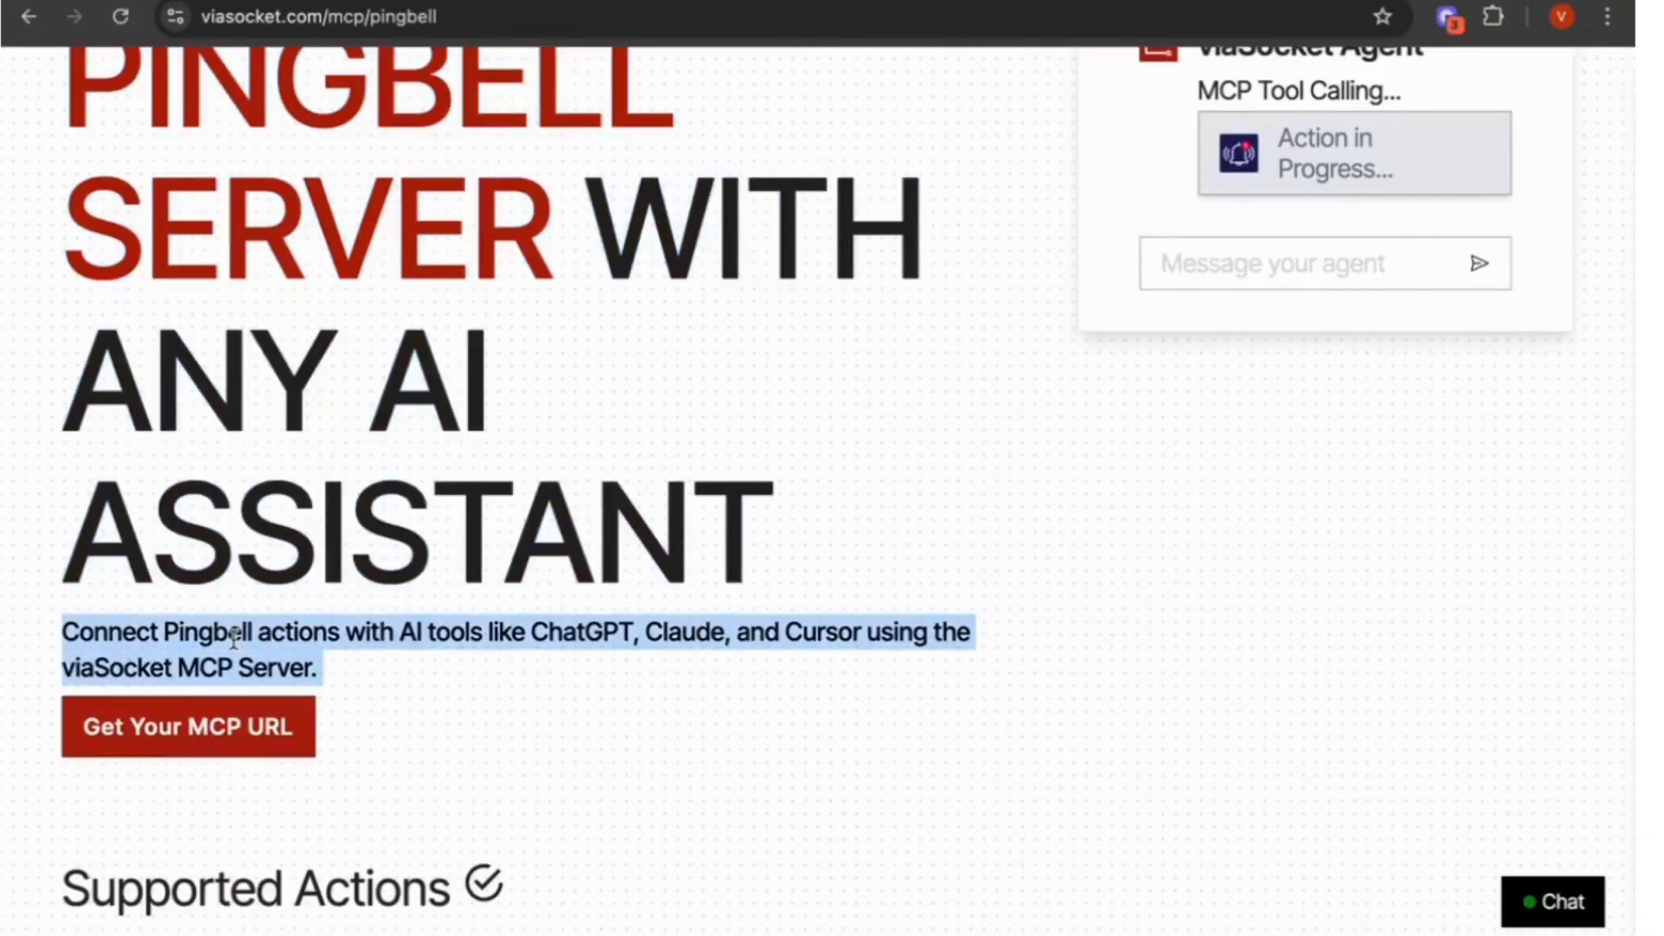
{"action": "scroll", "coordinate": [234, 637], "scroll_direction": "down", "scroll_amount": 14}
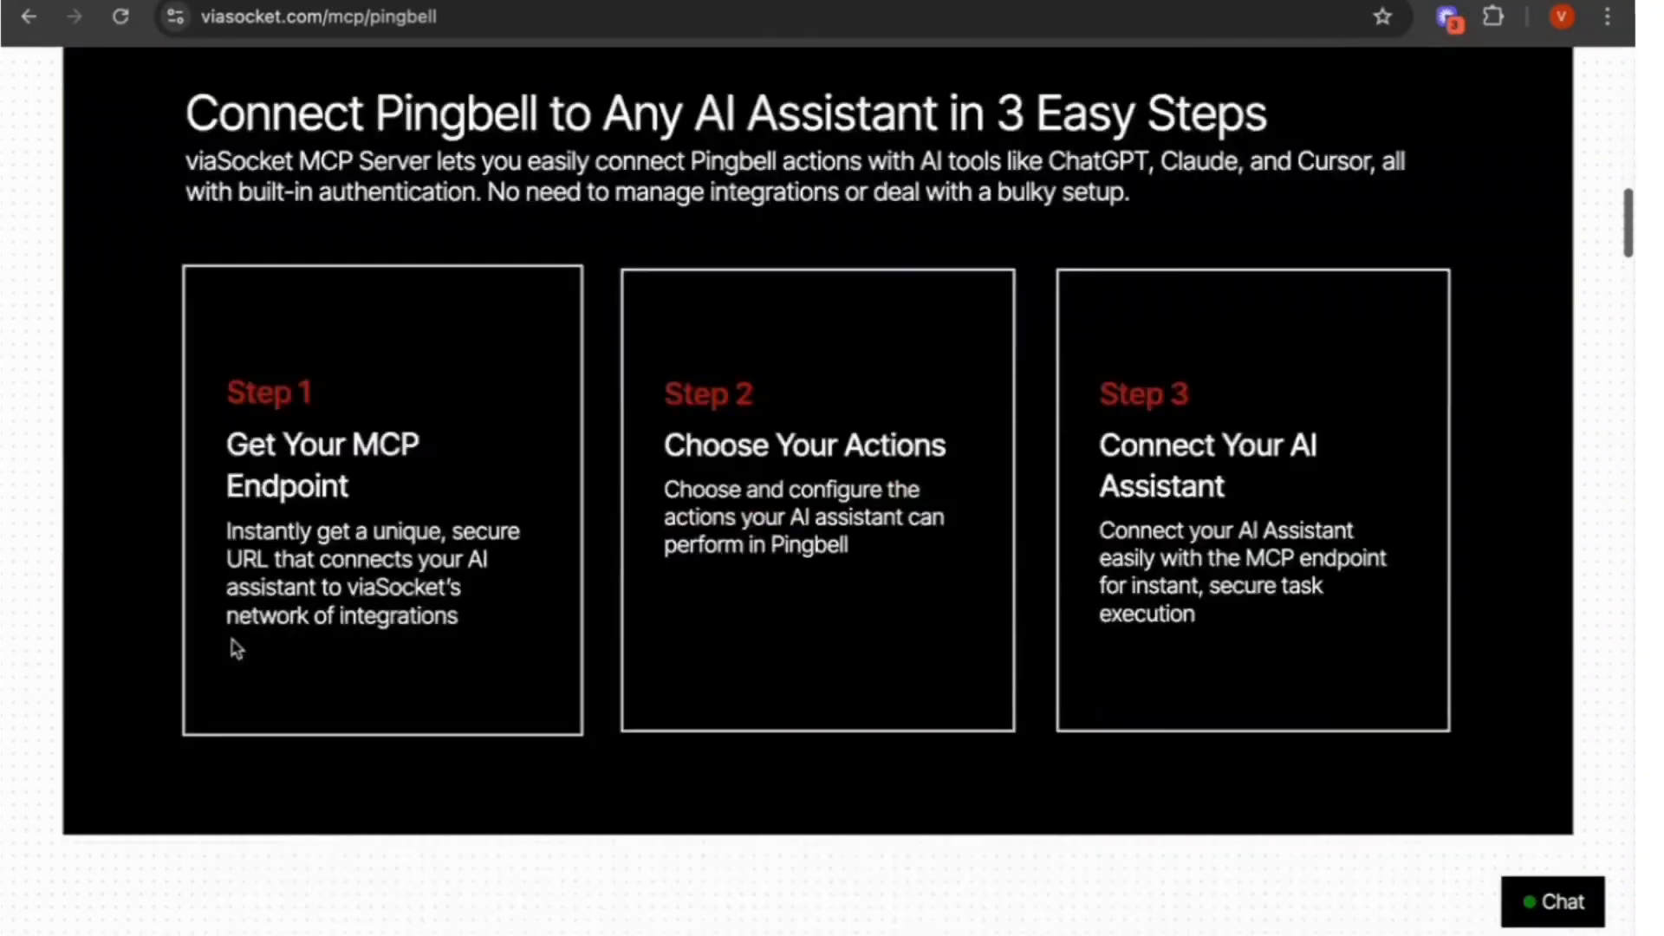
{"action": "scroll", "coordinate": [236, 648], "scroll_direction": "up", "scroll_amount": 8}
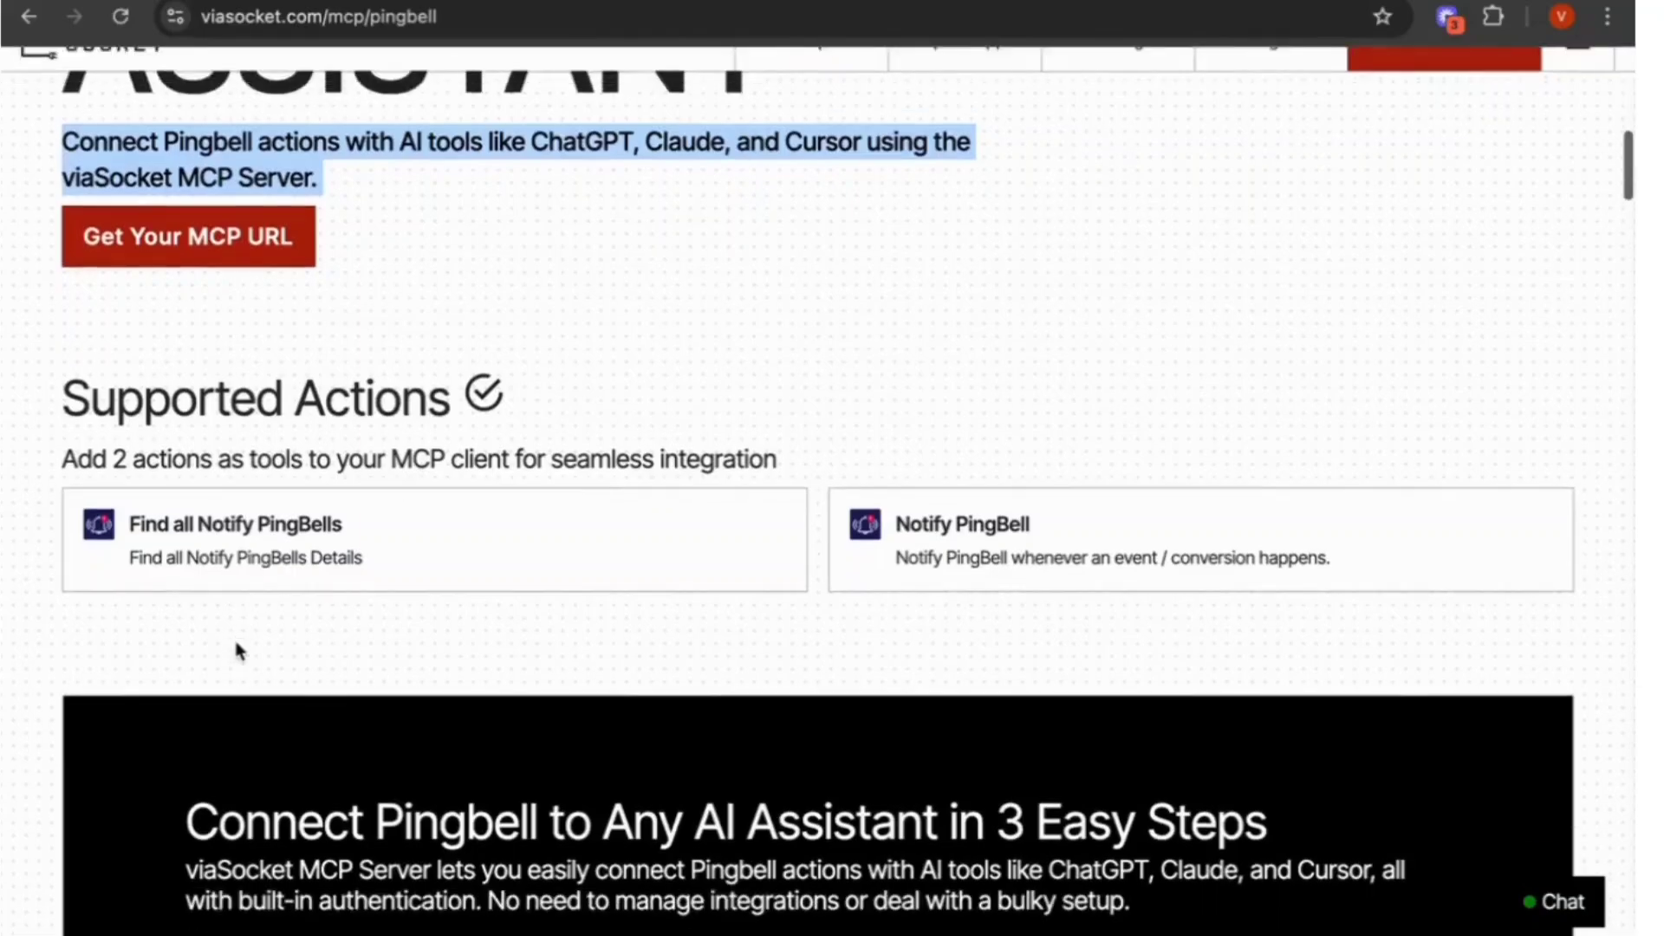
{"action": "scroll", "coordinate": [235, 643], "scroll_direction": "down", "scroll_amount": 20}
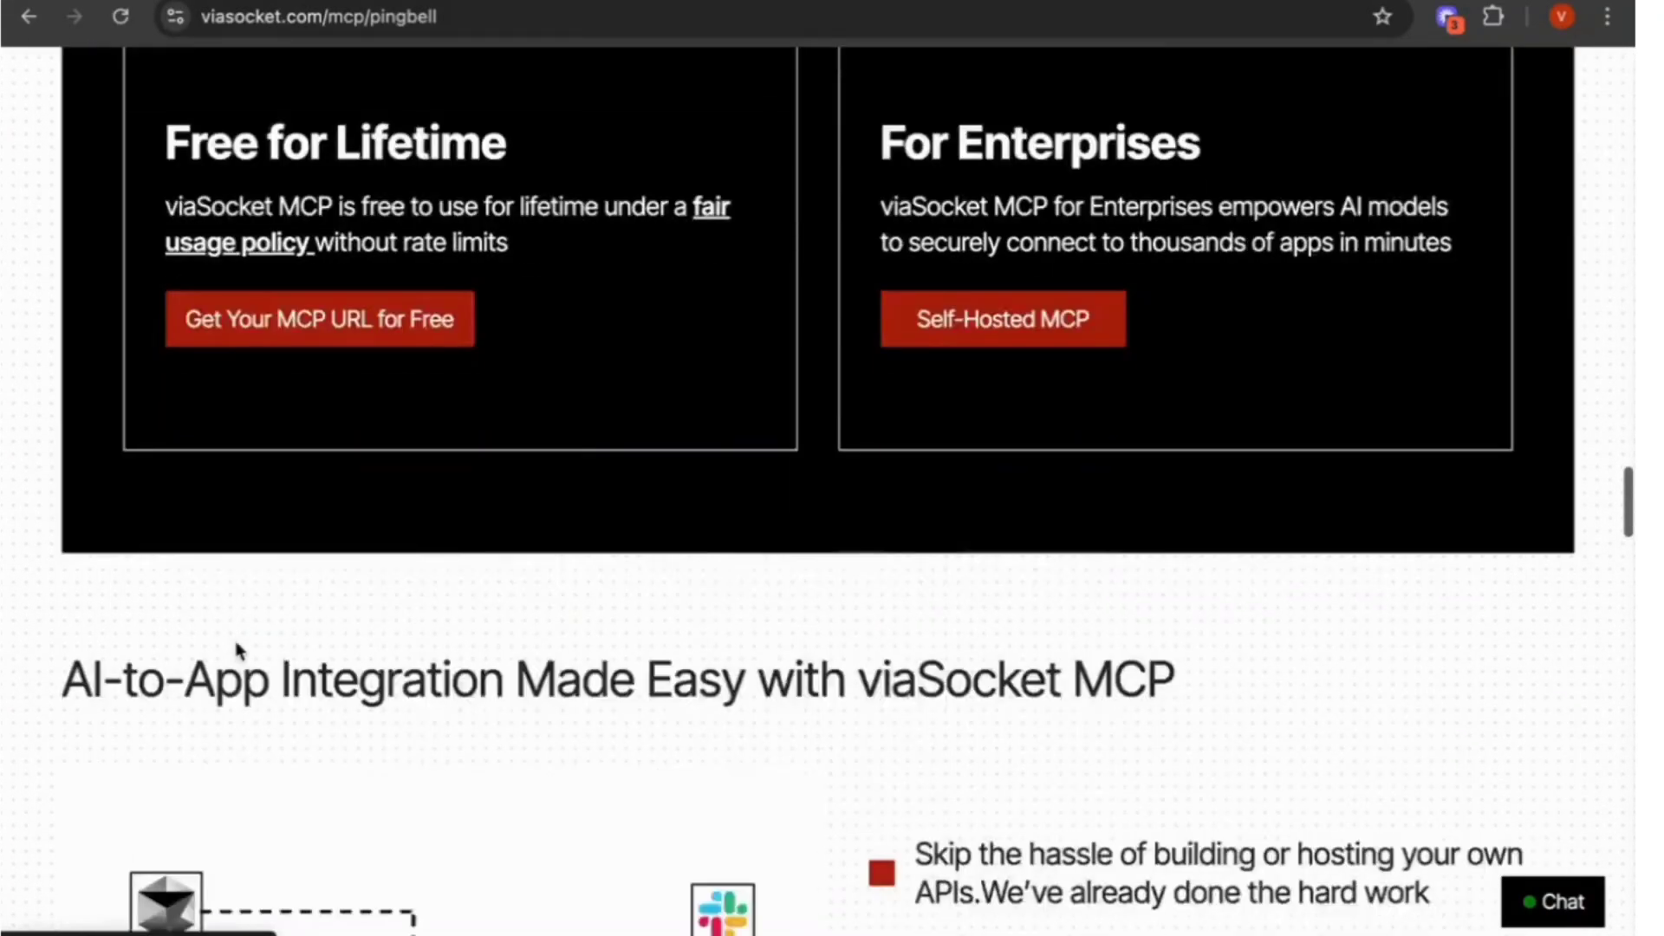
{"action": "scroll", "coordinate": [236, 650], "scroll_direction": "down", "scroll_amount": 20}
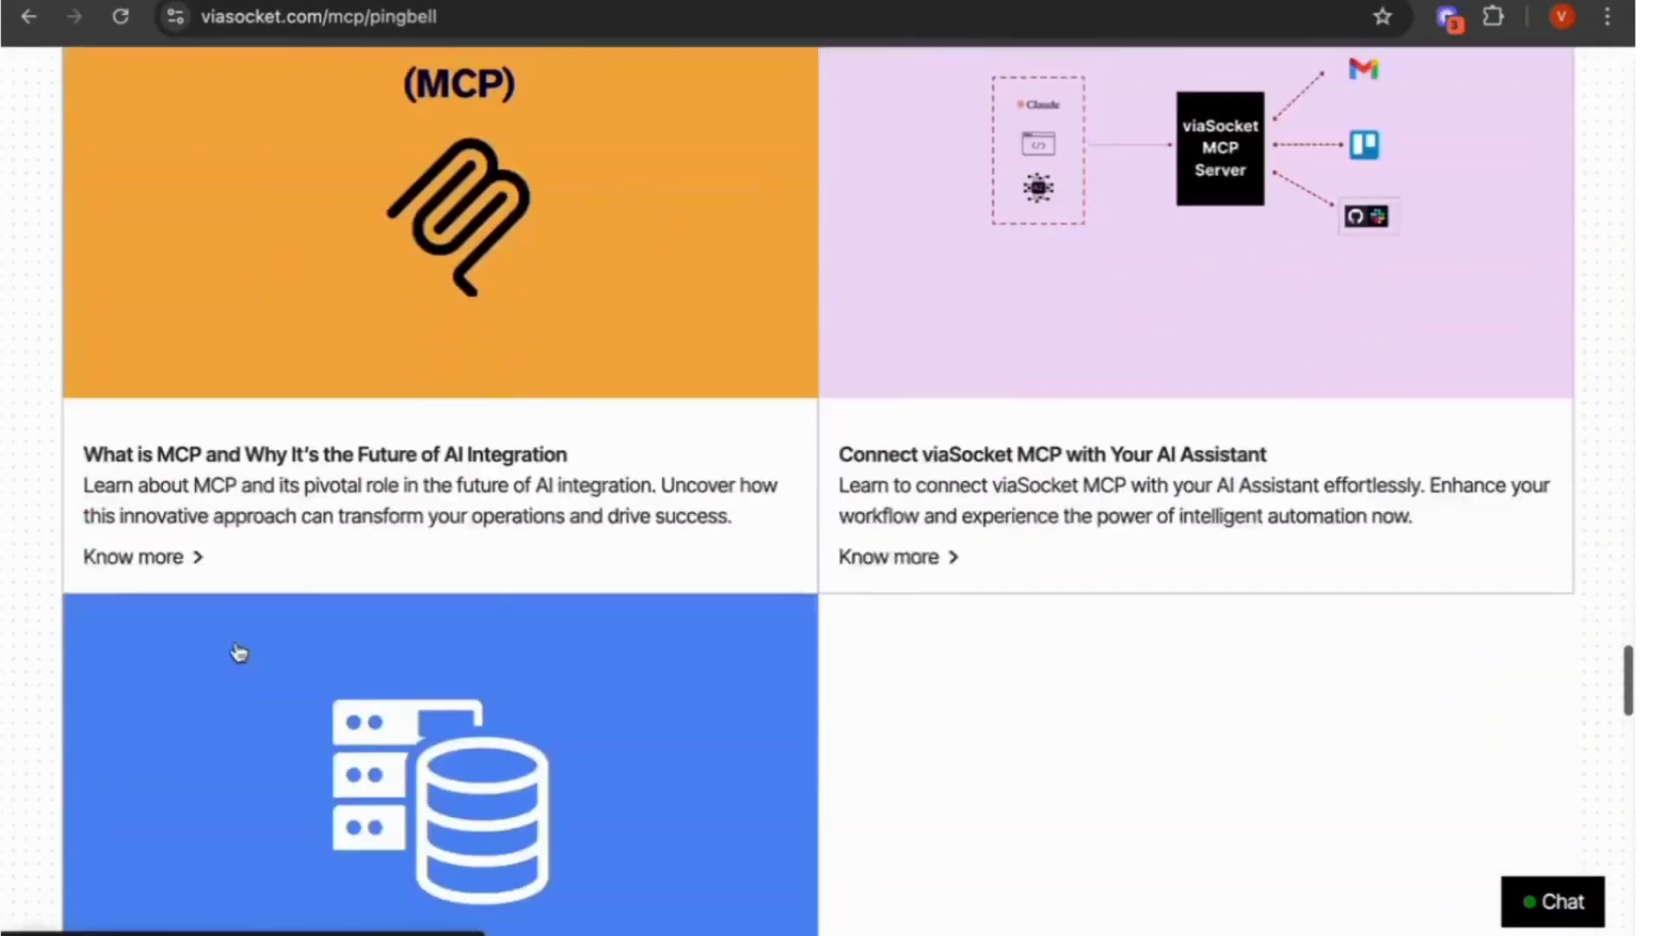
{"action": "scroll", "coordinate": [235, 645], "scroll_direction": "up", "scroll_amount": 20}
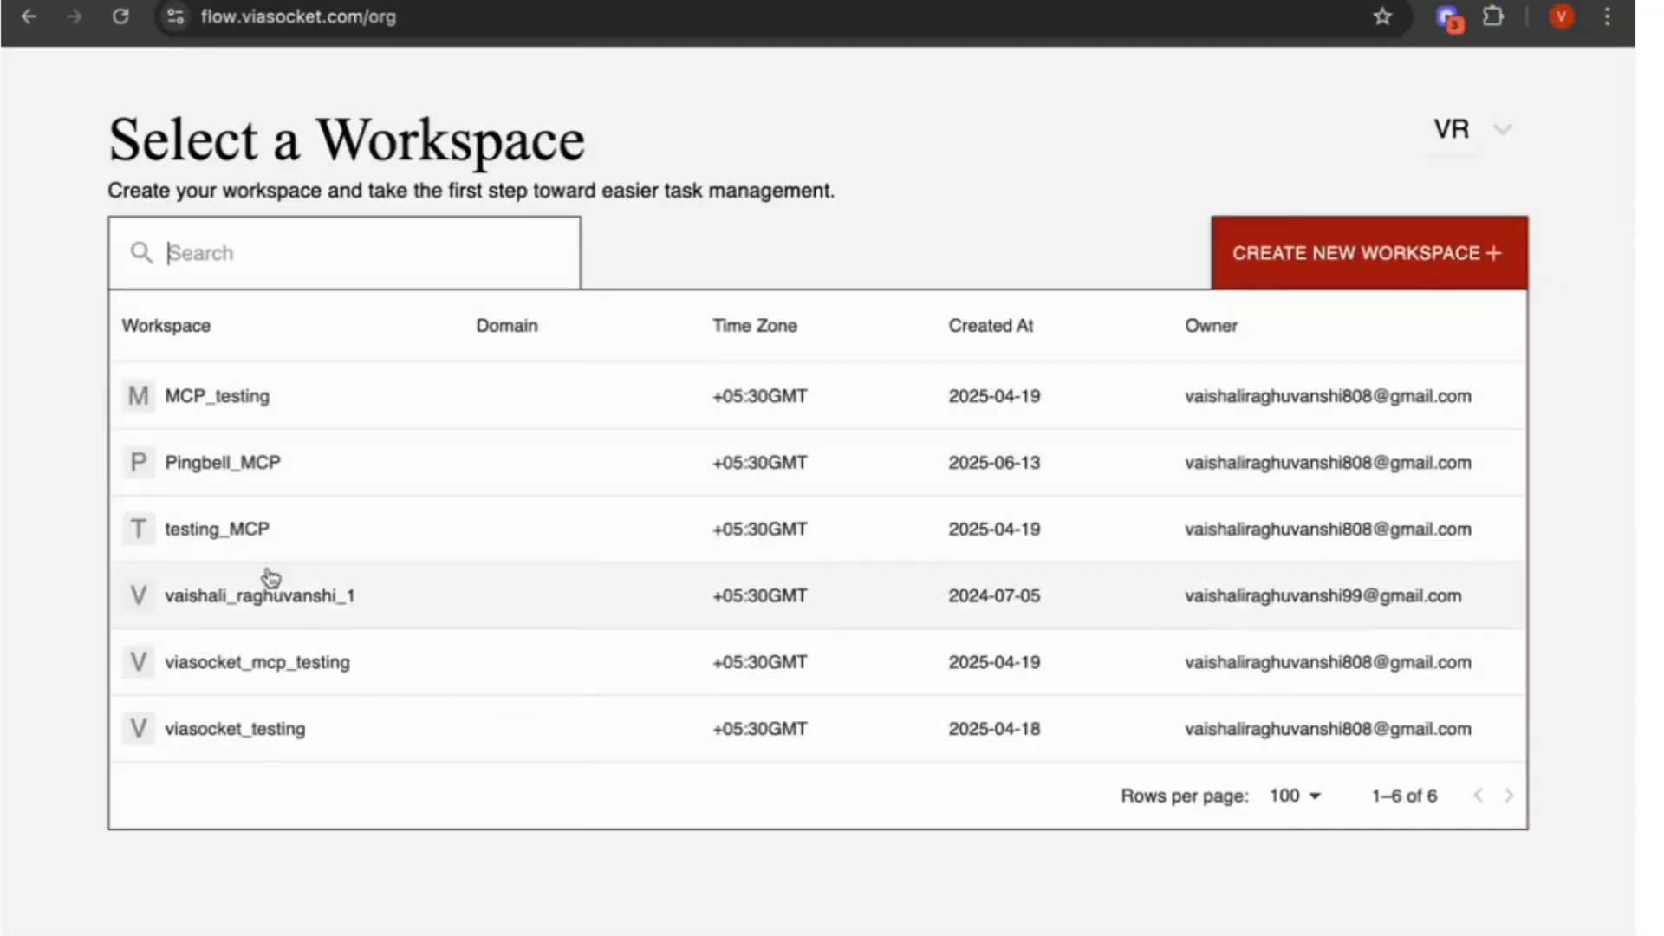
Open the Pingbell_MCP workspace and create a new MCP server in it.
{"action": "left_click", "coordinate": [252, 461]}
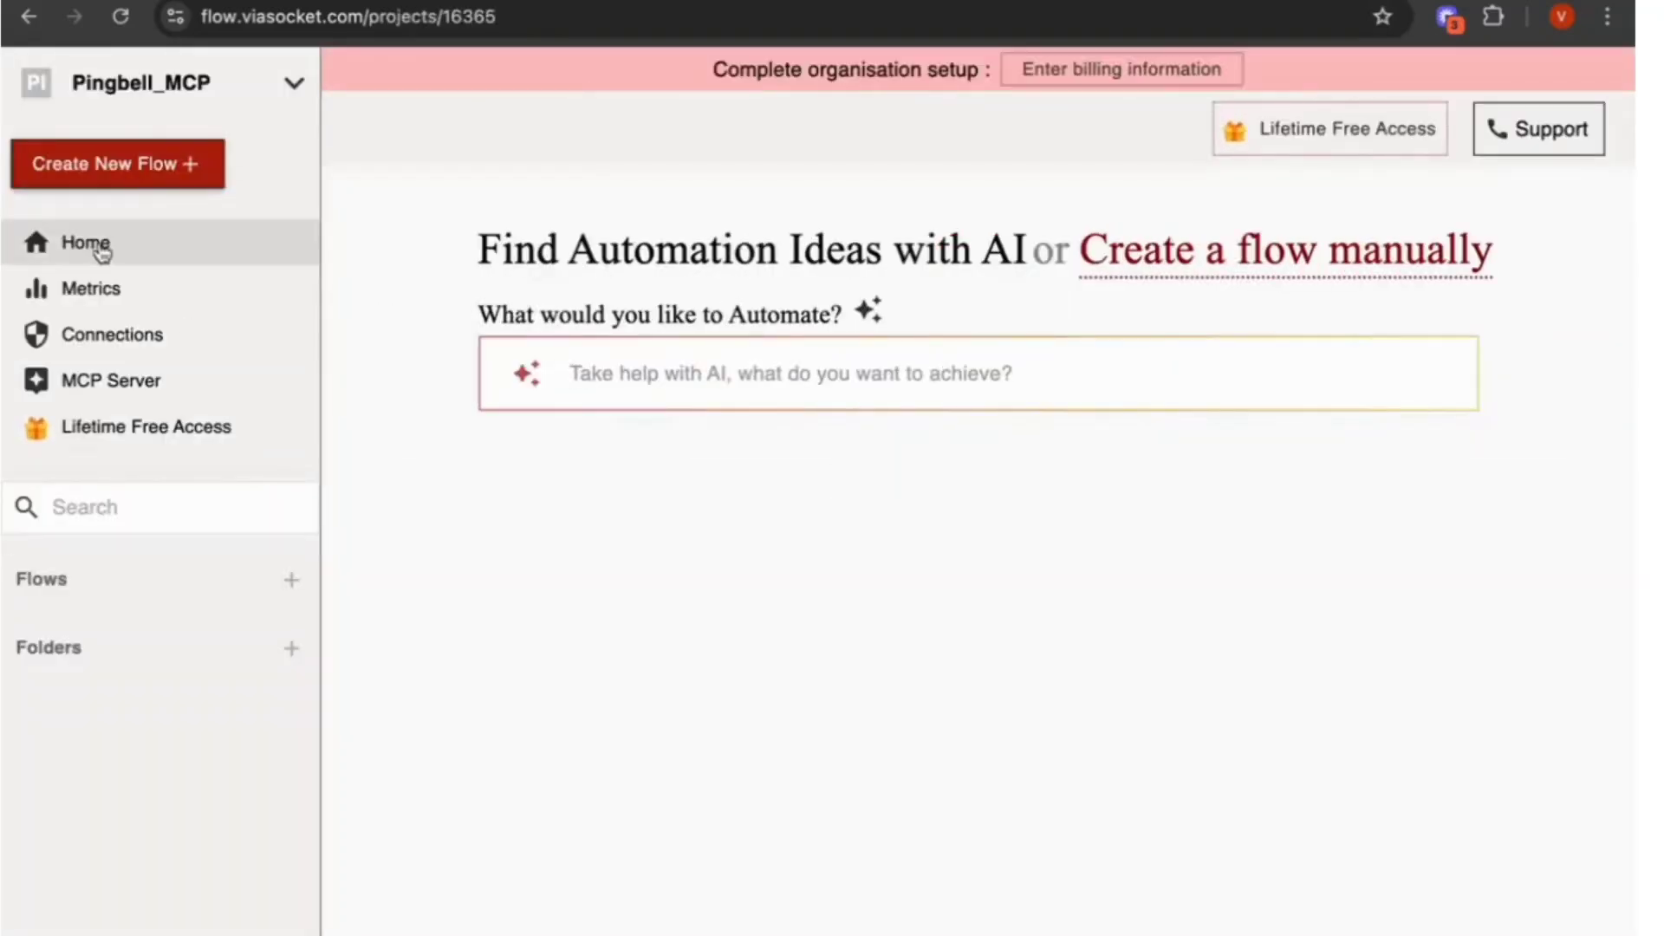
{"action": "left_click", "coordinate": [102, 381]}
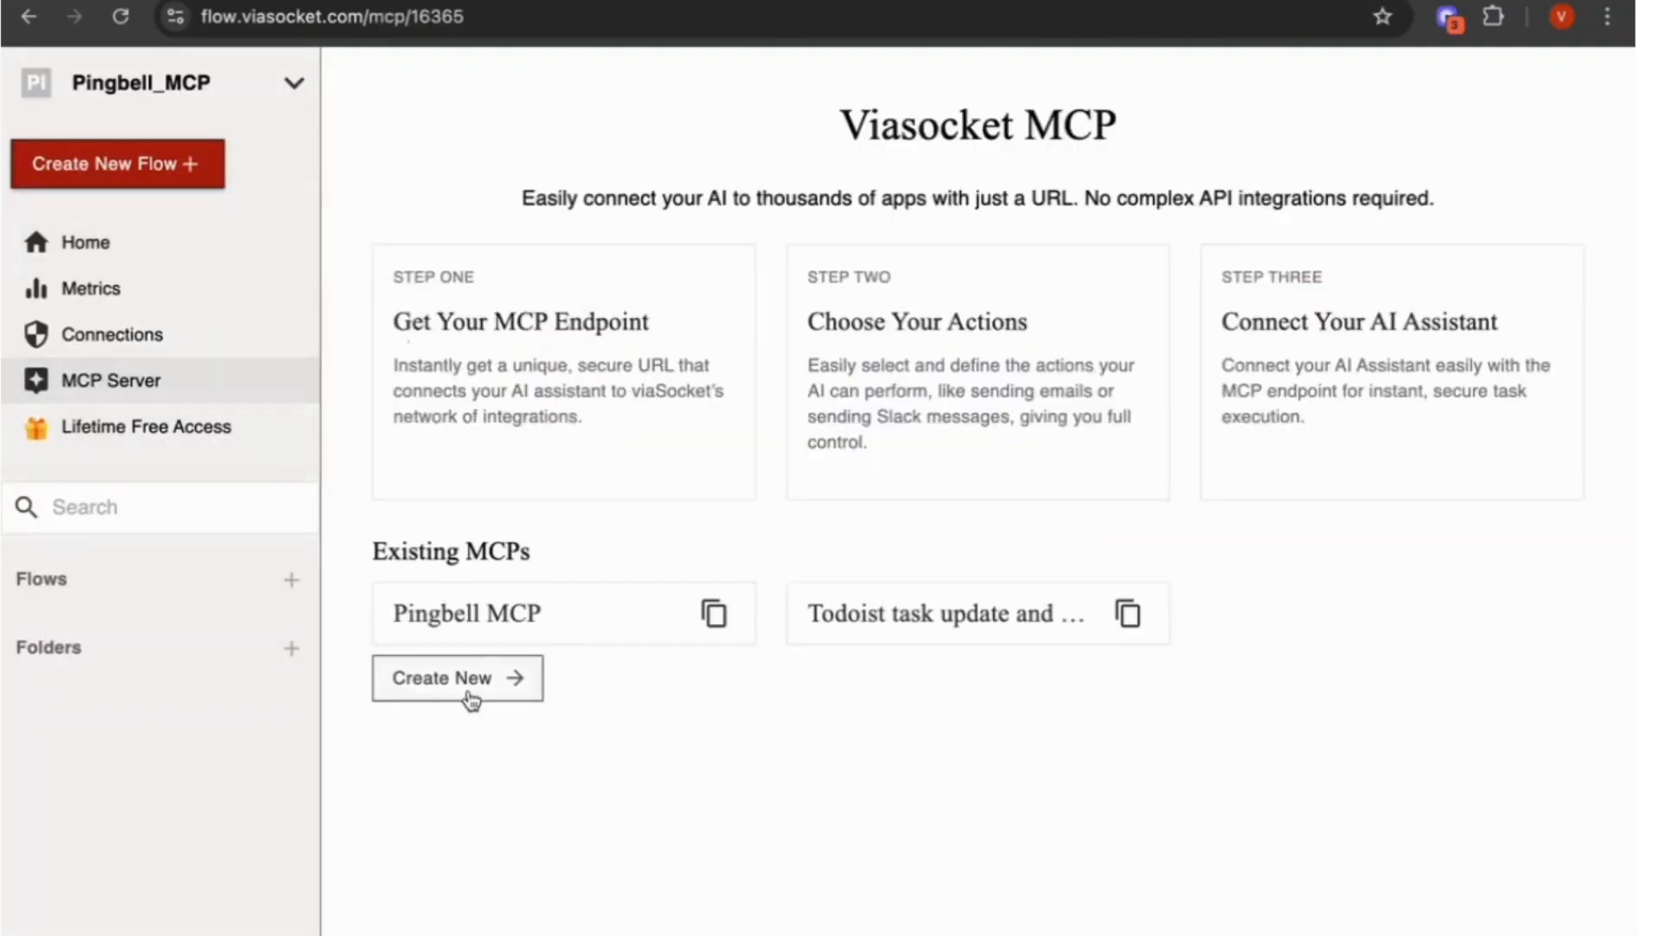
{"action": "left_click", "coordinate": [468, 693]}
{"action": "left_click", "coordinate": [423, 286]}
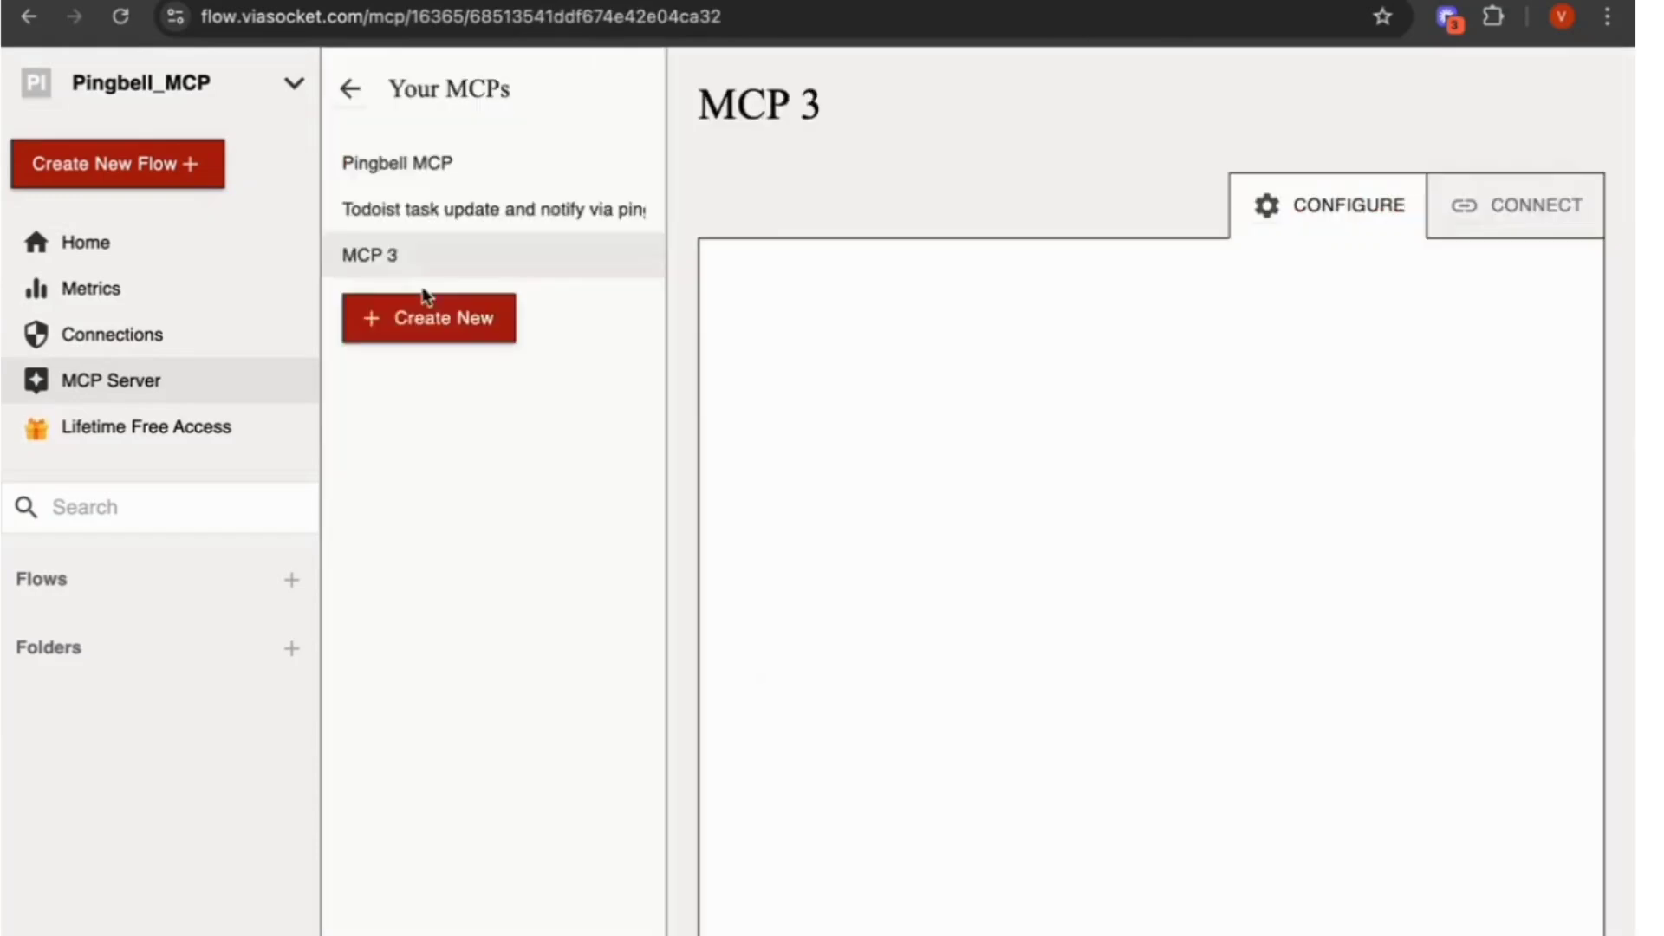
Rename the new MCP server as "Todoist Task update and notify team via pingbell".
{"action": "left_click", "coordinate": [848, 108]}
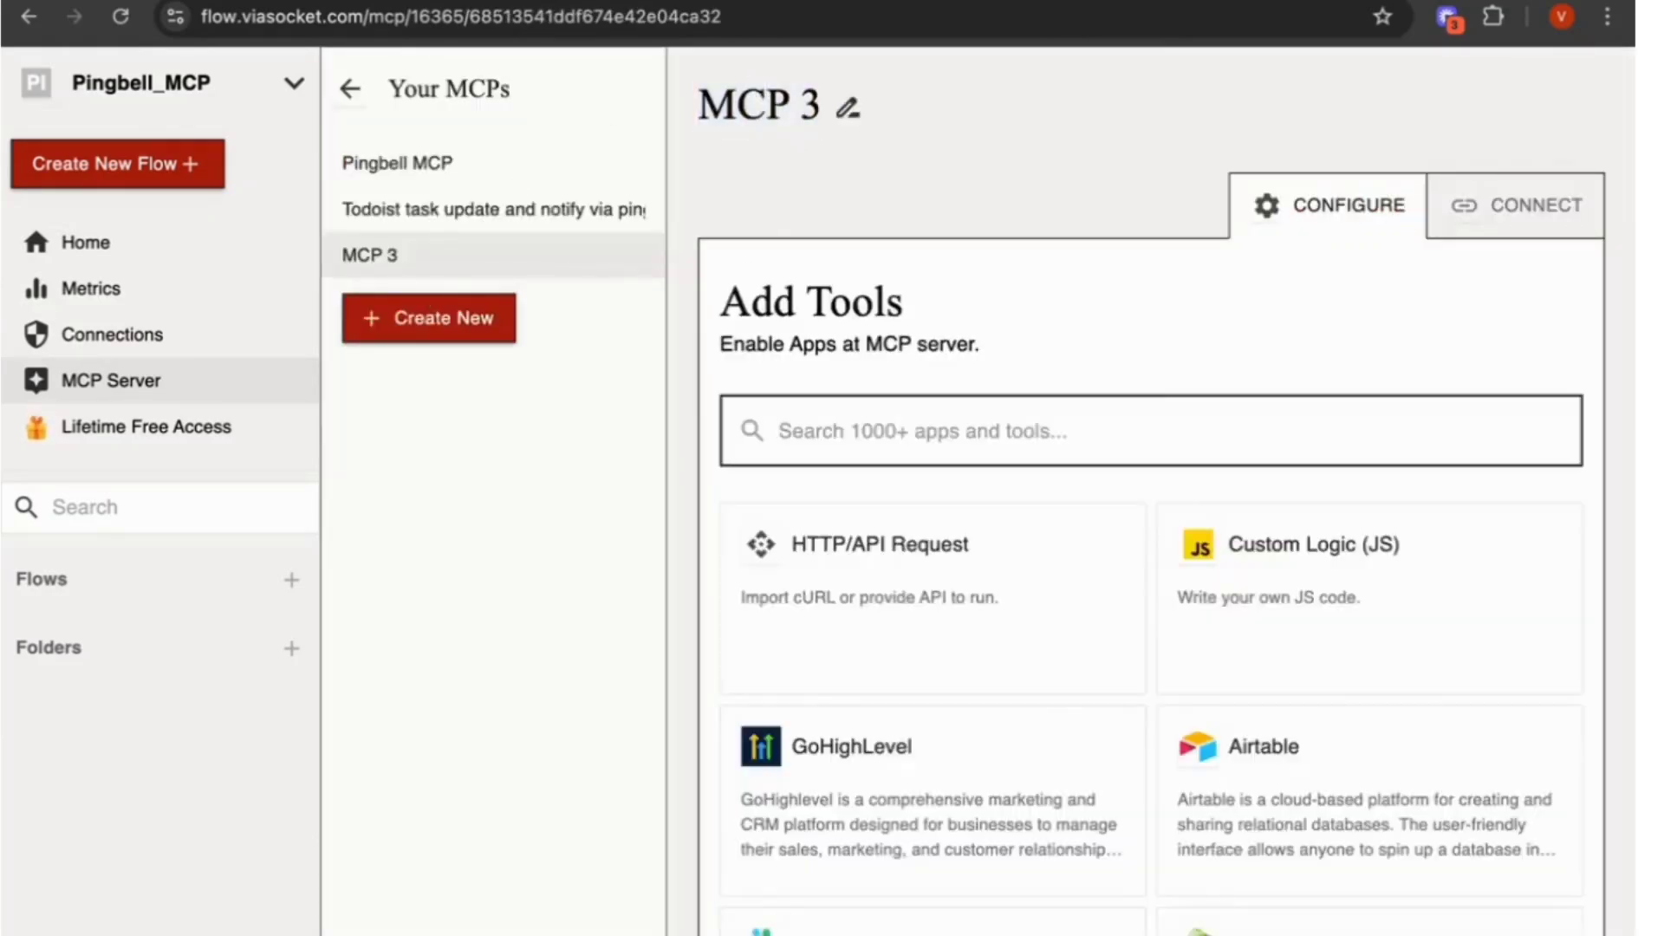
{"action": "left_click", "coordinate": [780, 100]}
{"action": "key", "text": "BackSpace"}
{"action": "type", "text": "T"}
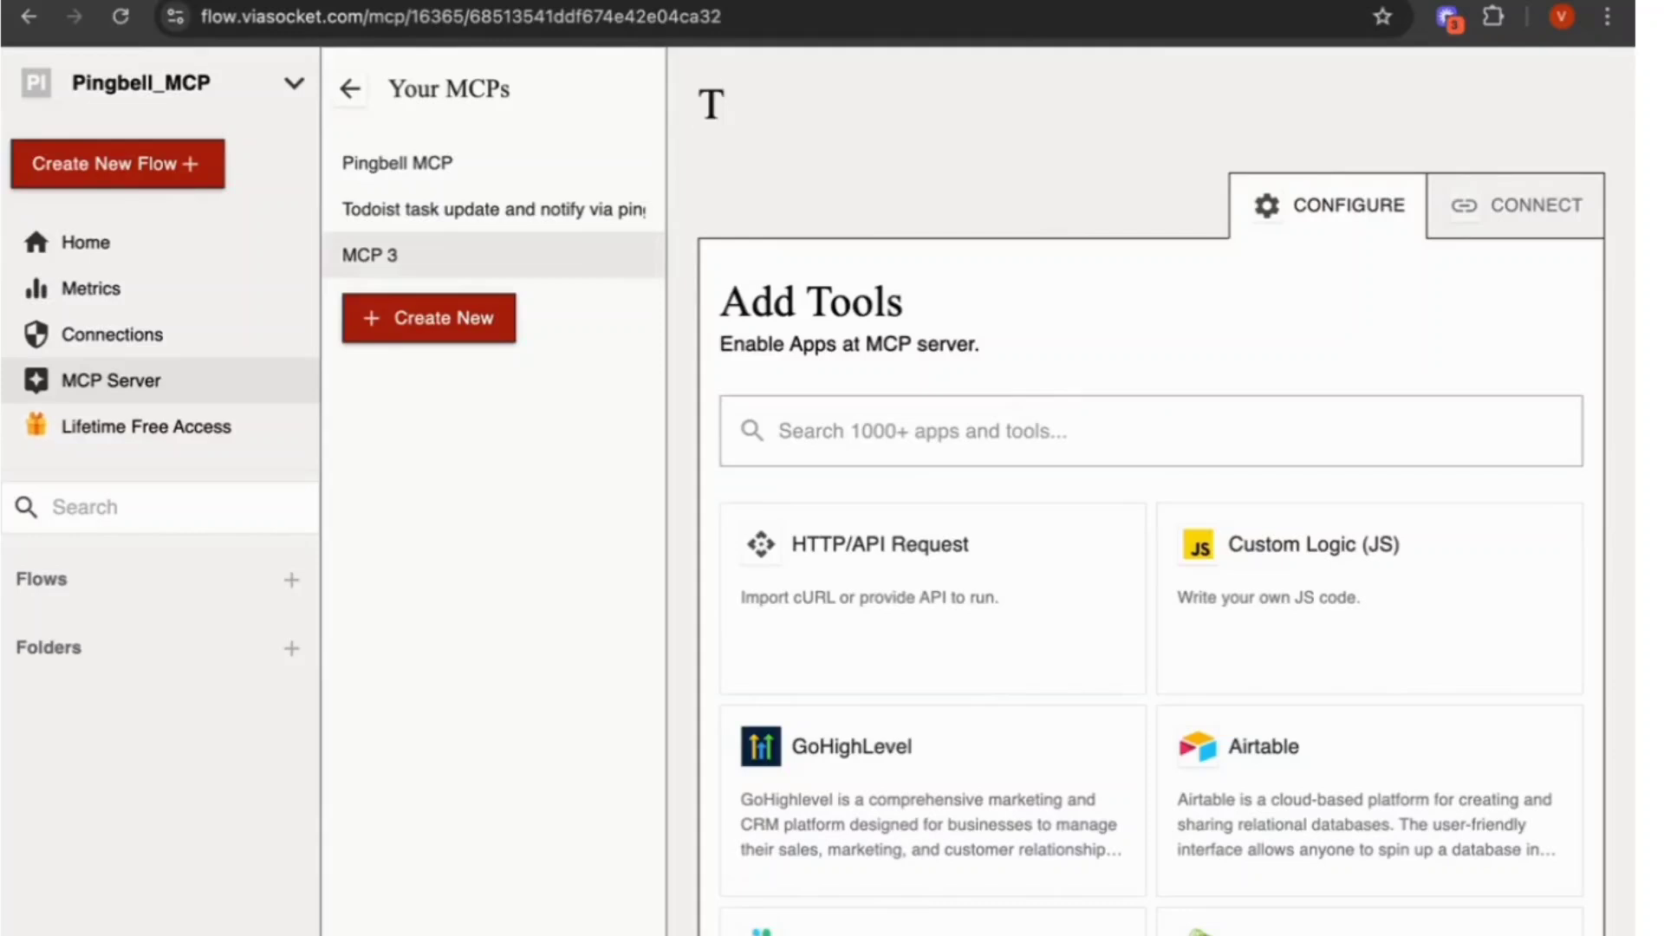
{"action": "type", "text": "odoist Task u"}
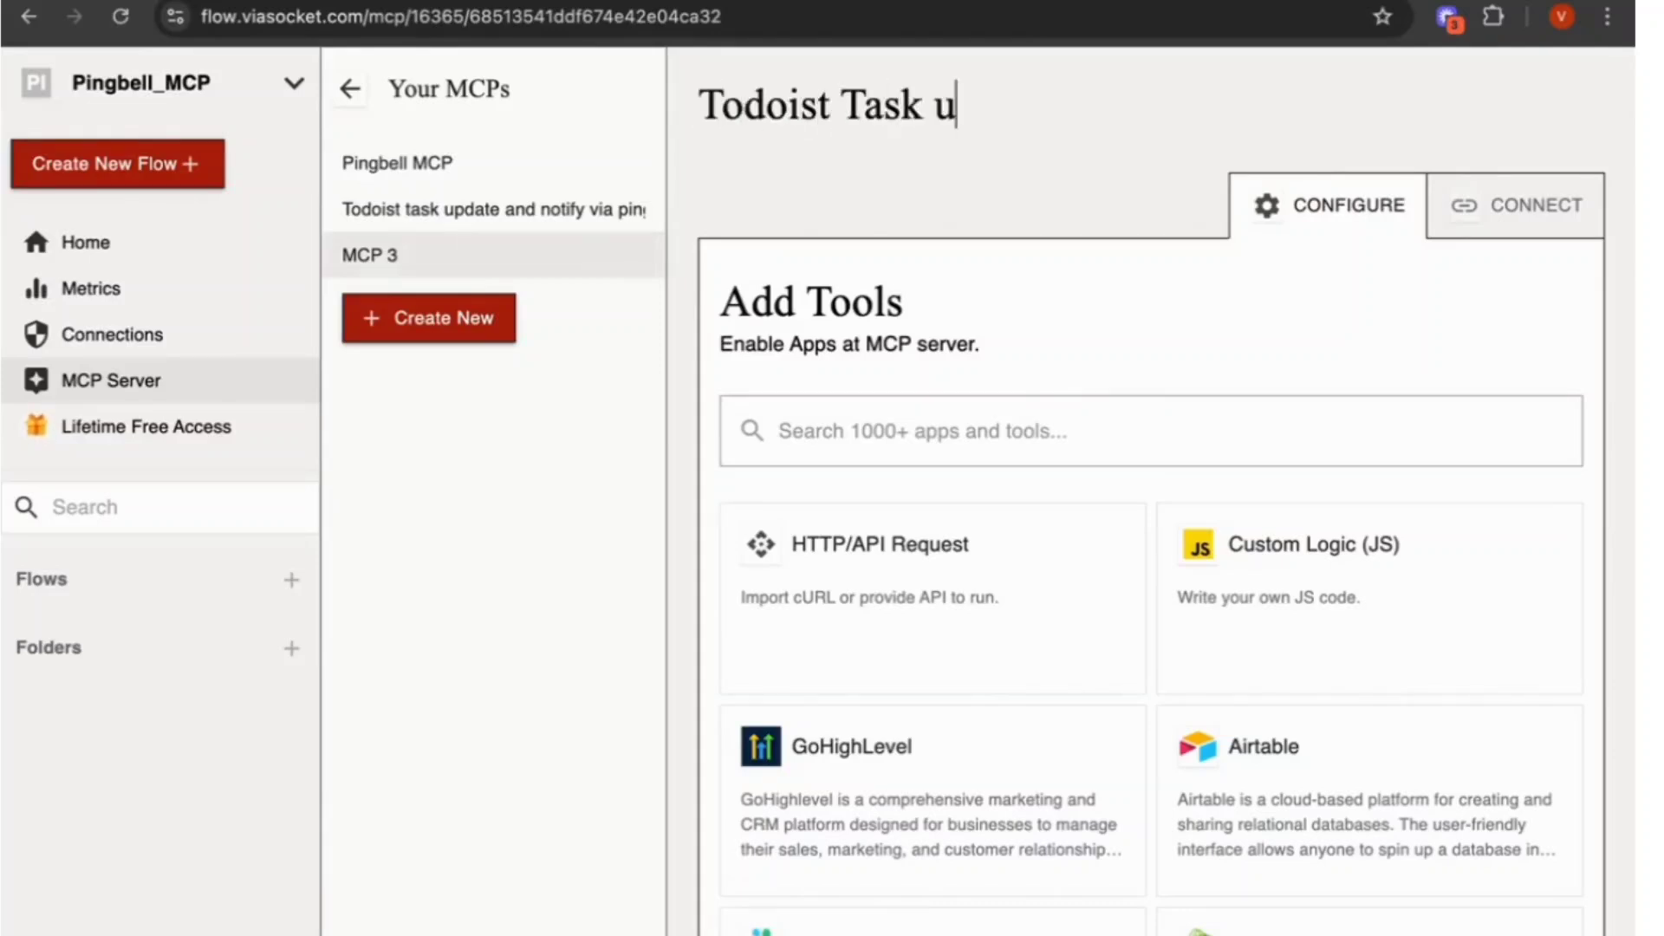
{"action": "type", "text": "pdate and notif"}
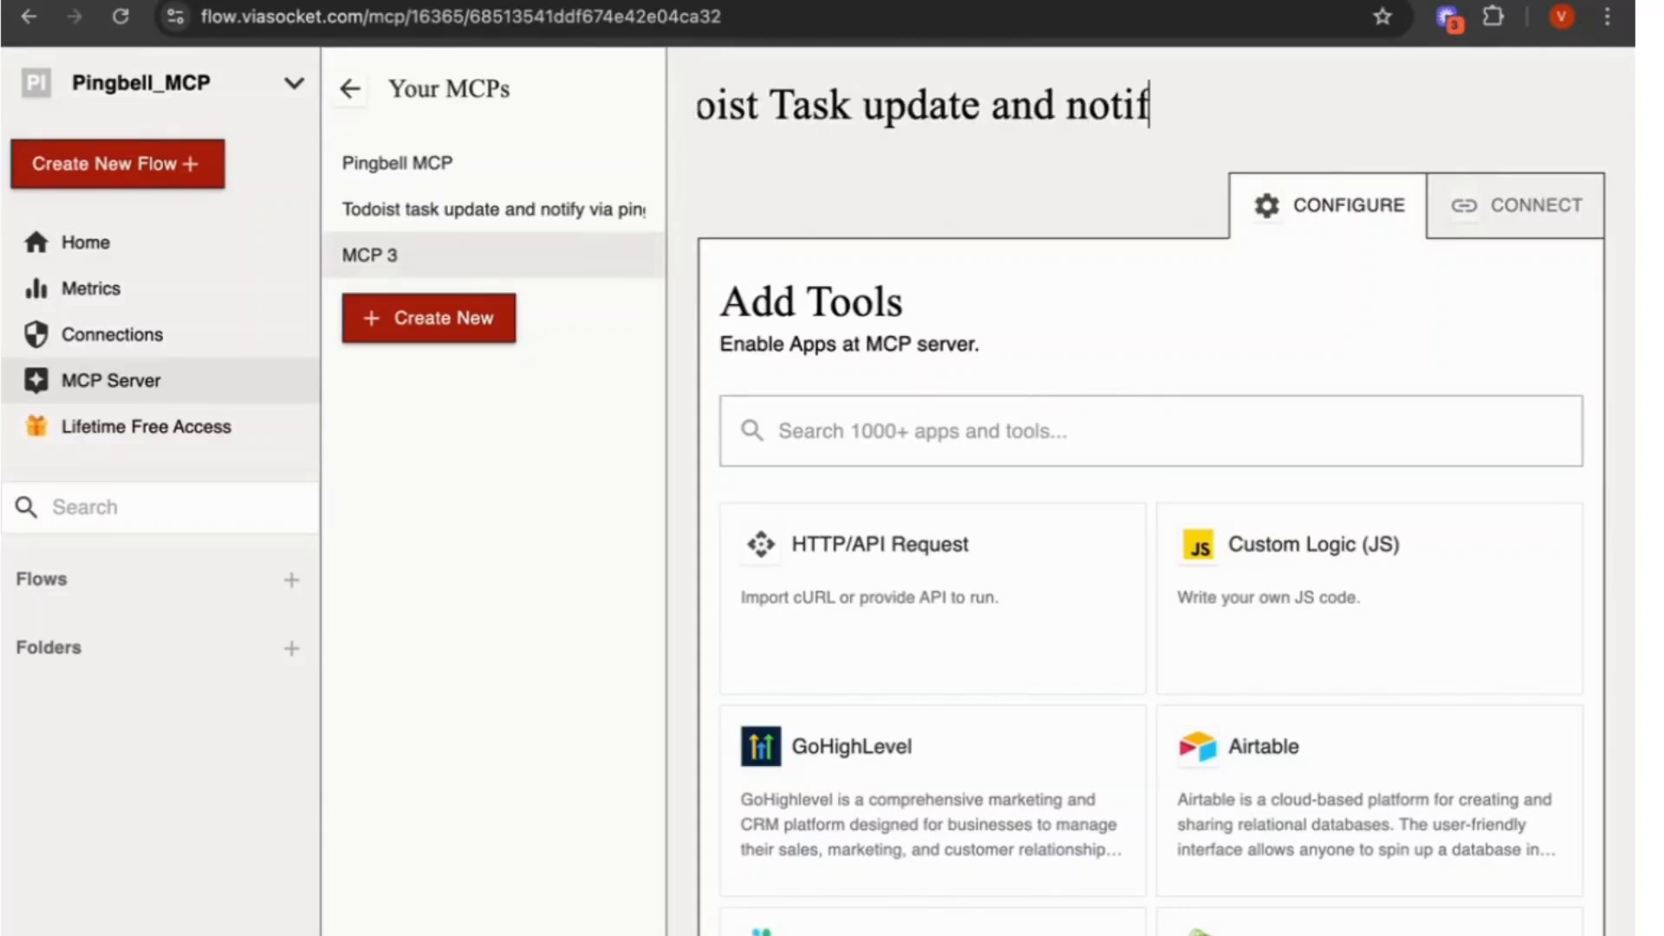
{"action": "type", "text": "y team via pingbell"}
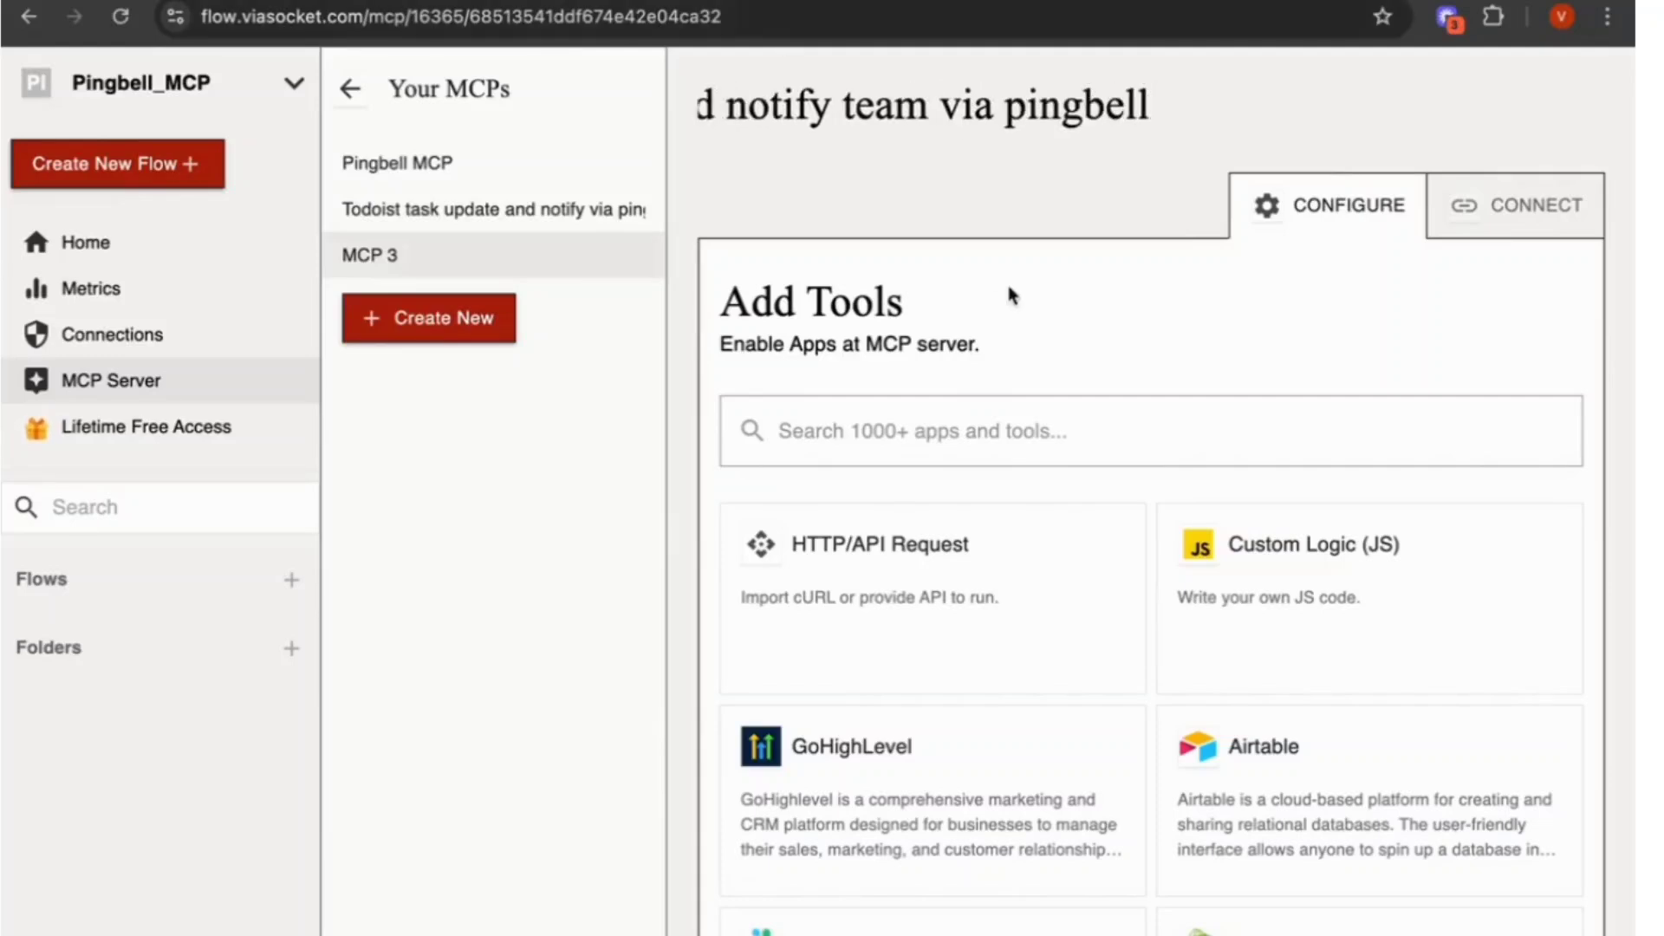
{"action": "key", "text": "Return"}
Add Todoist's Update Task action to the MCP server and grant Viasocket App access to the Todoist account.
{"action": "left_click", "coordinate": [777, 429]}
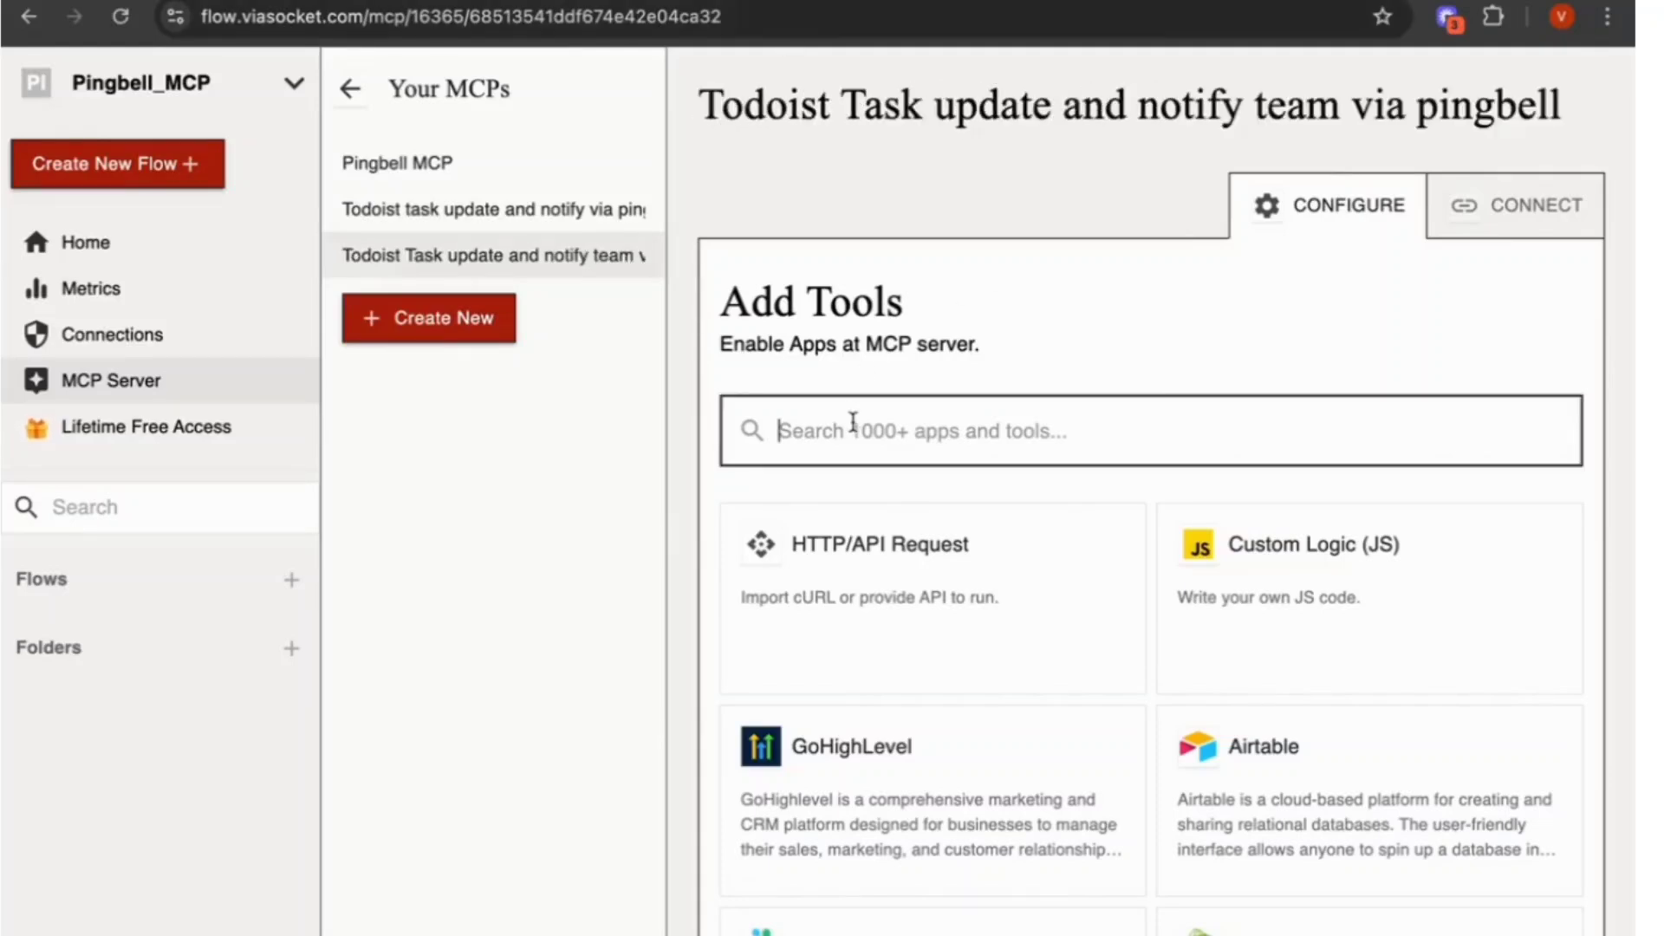
{"action": "type", "text": "todoist"}
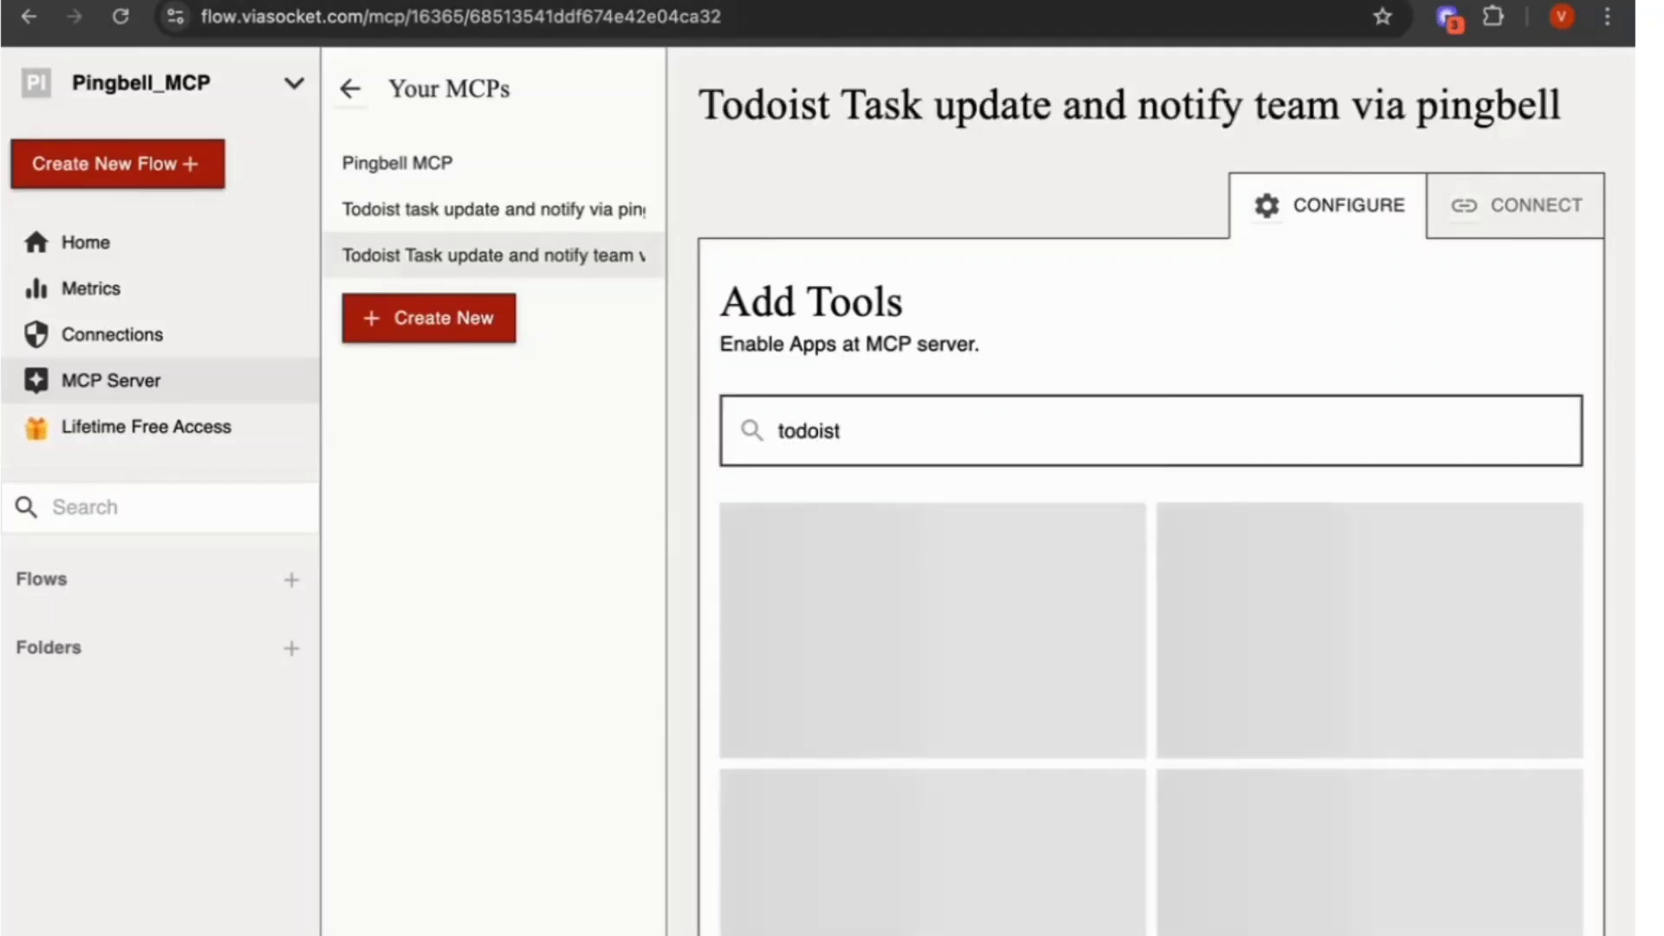
{"action": "left_click", "coordinate": [911, 626]}
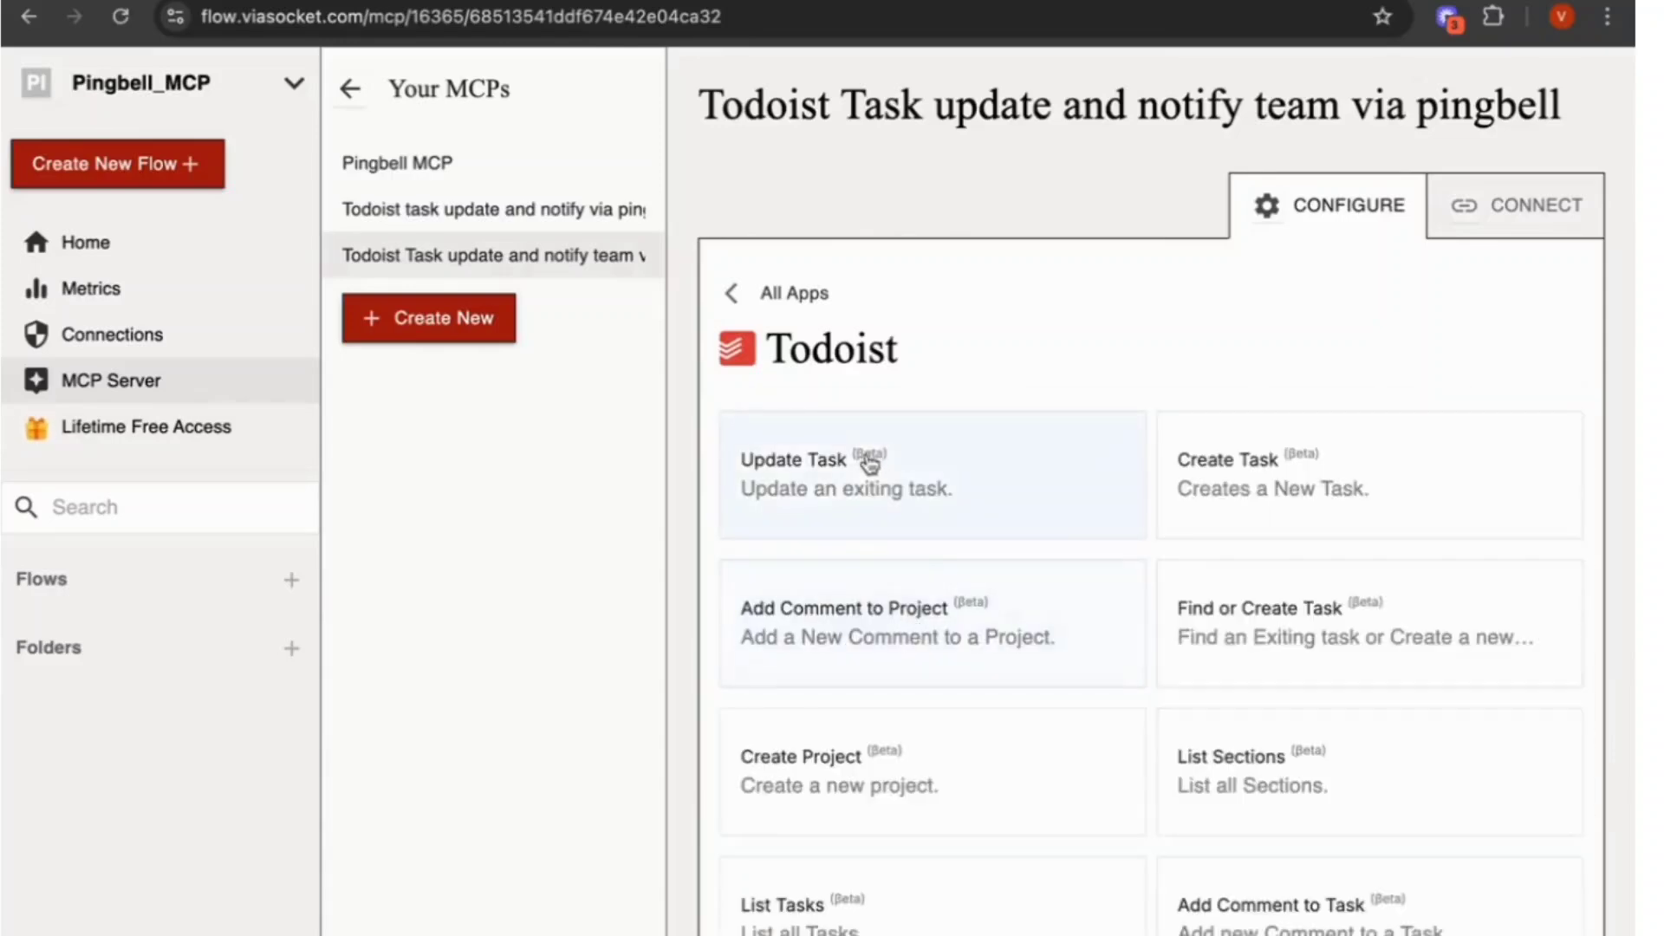
{"action": "left_click", "coordinate": [855, 484]}
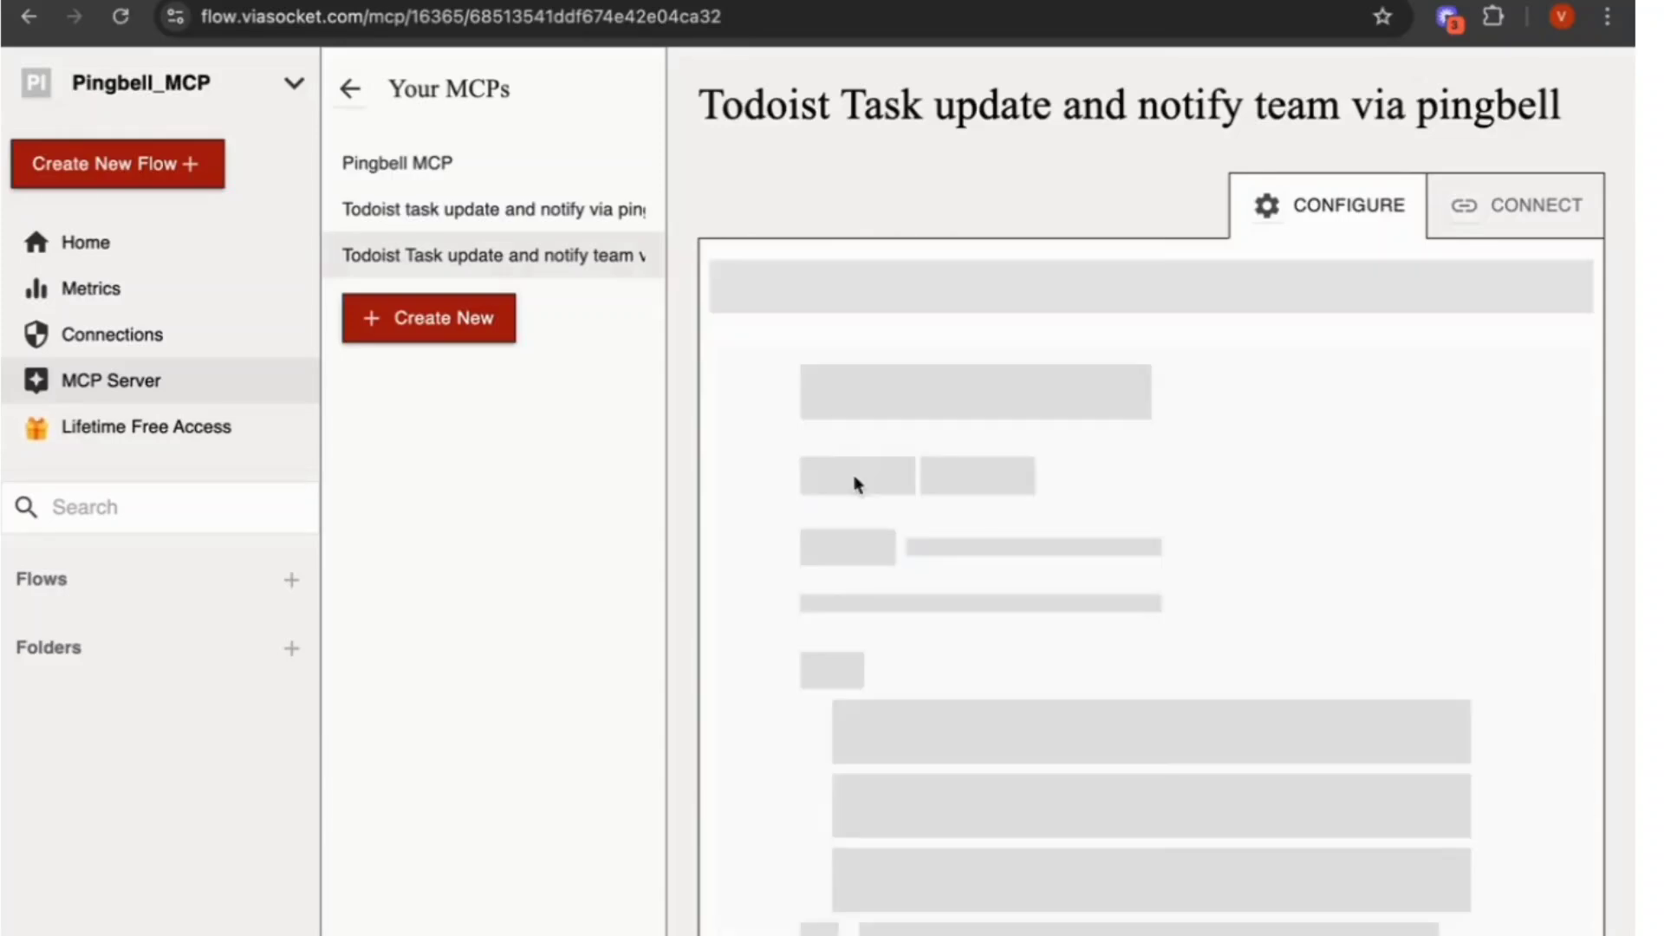
{"action": "left_click", "coordinate": [796, 520]}
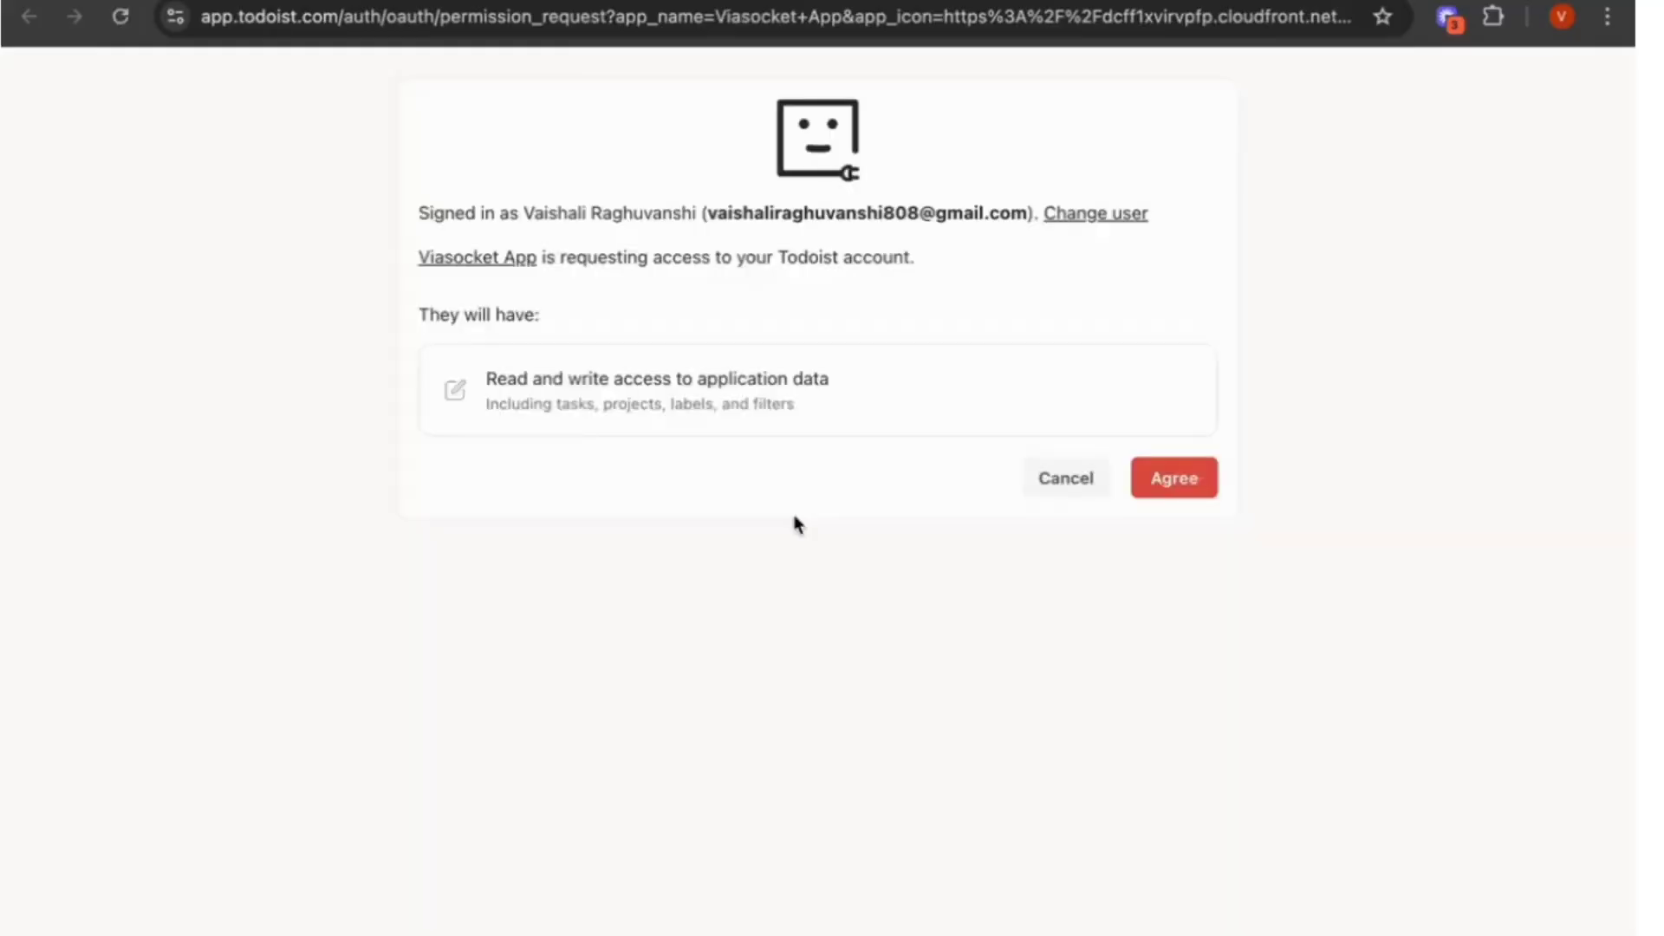
{"action": "left_click", "coordinate": [1148, 493]}
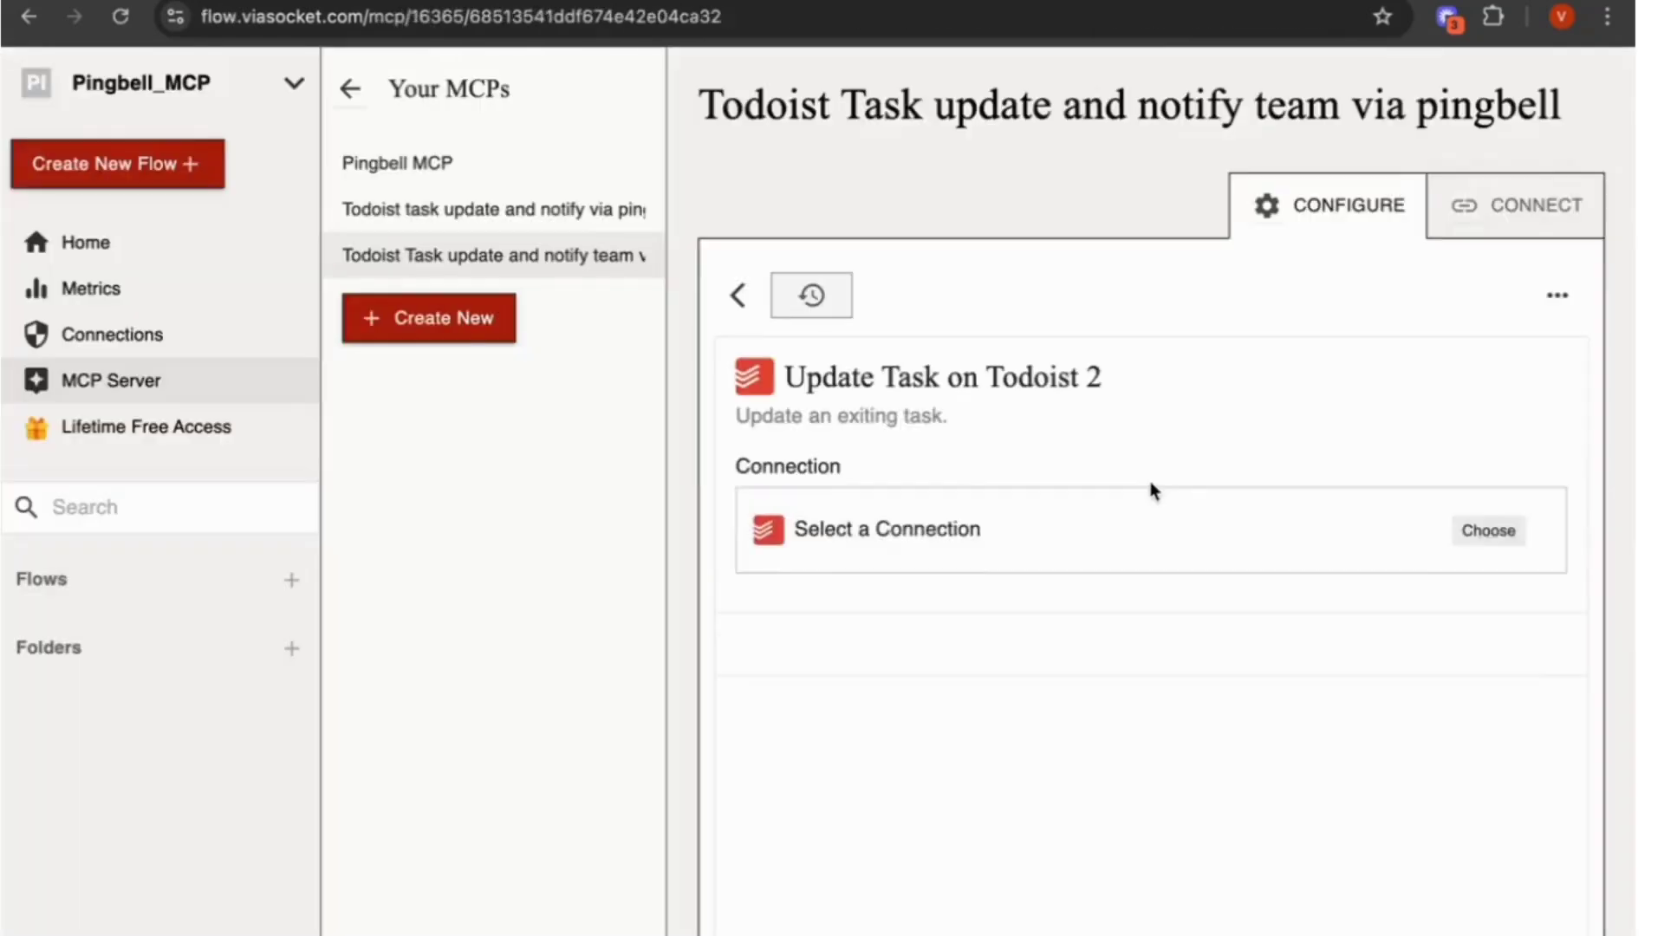
Connect the Update Task action to the existing Todoist account and choose "Task to update Team using MCP" as its task.
{"action": "left_click", "coordinate": [808, 662]}
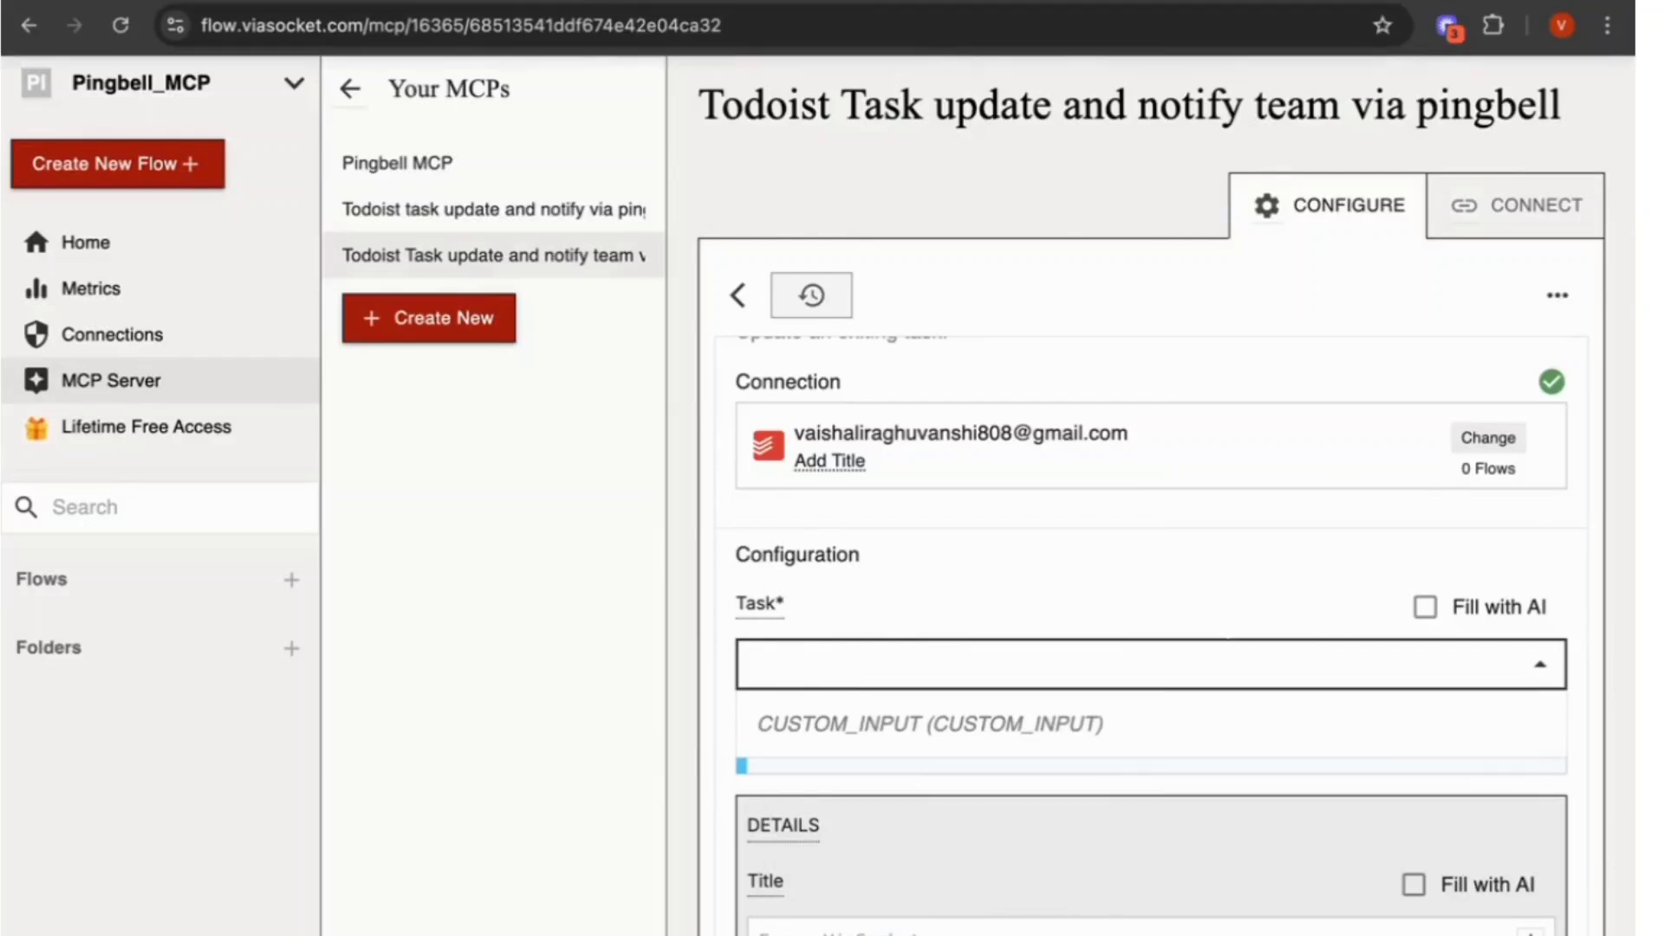
{"action": "left_click", "coordinate": [847, 651]}
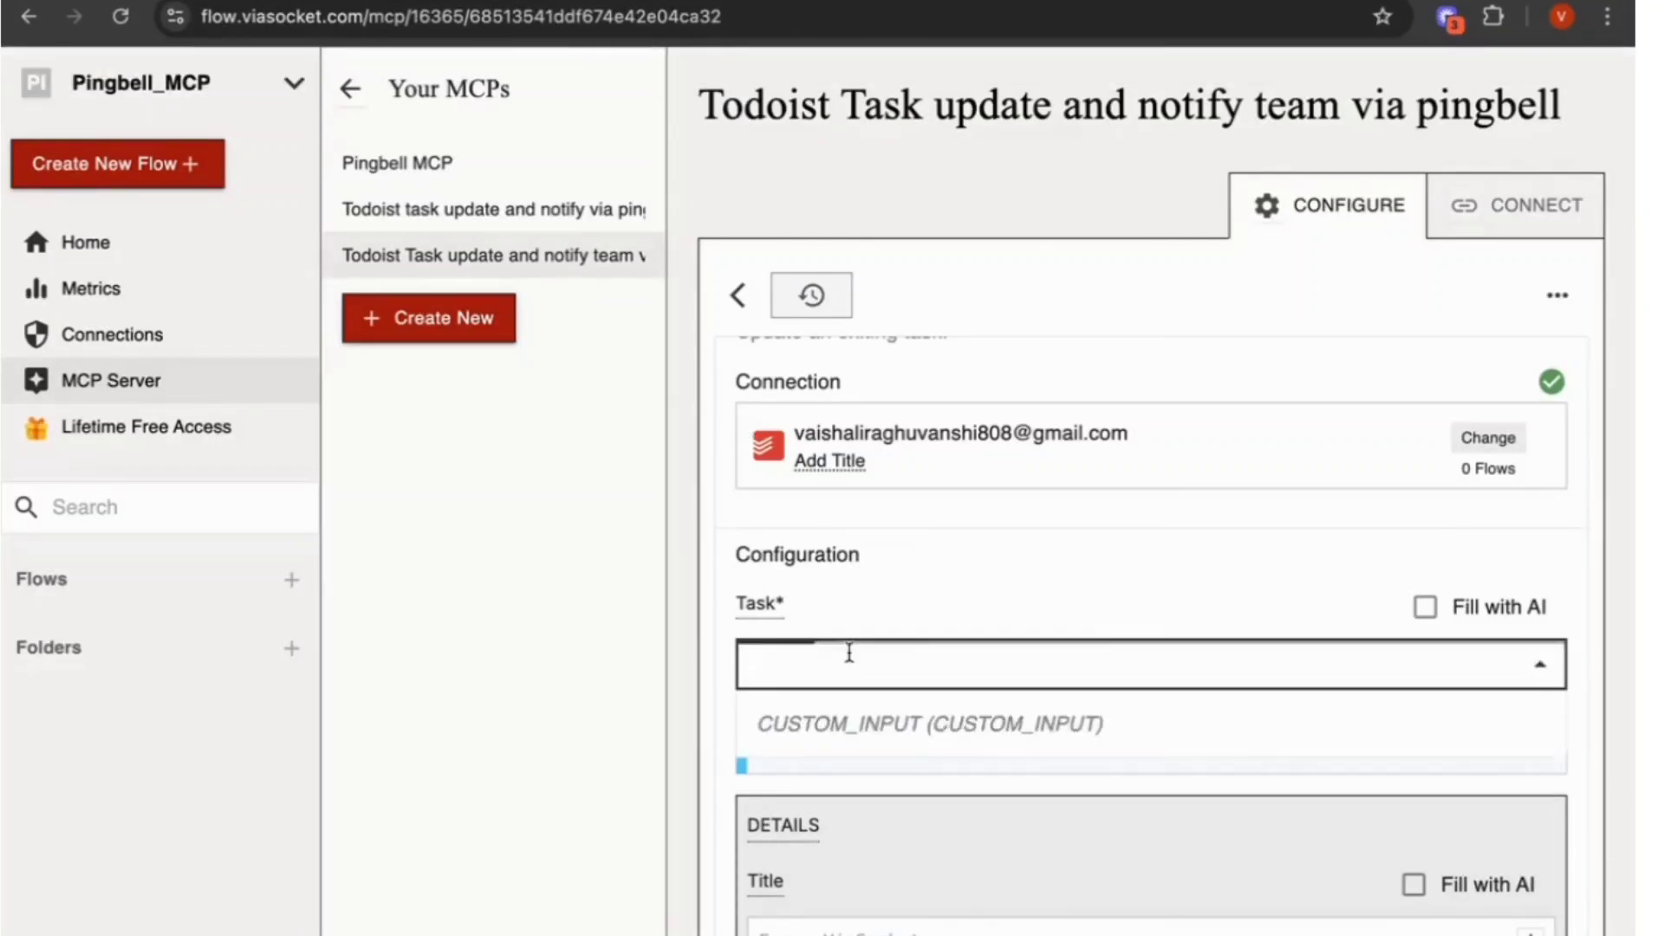
{"action": "scroll", "coordinate": [835, 738], "scroll_direction": "down", "scroll_amount": 2}
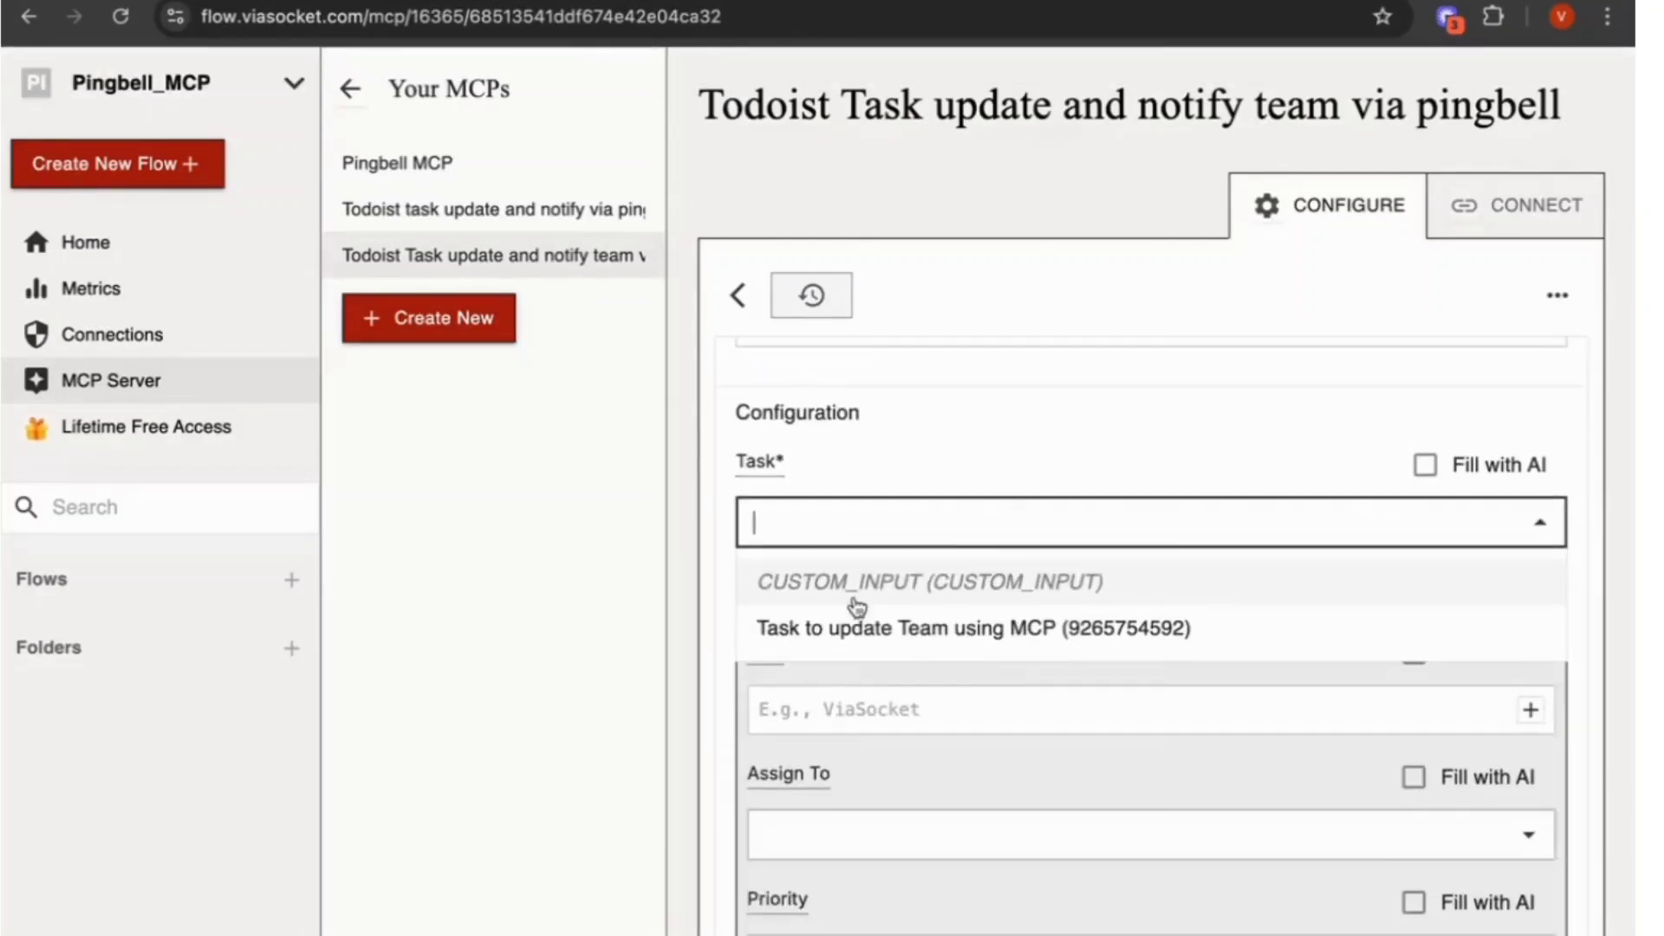
{"action": "left_click", "coordinate": [857, 629]}
{"action": "left_click", "coordinate": [1150, 509]}
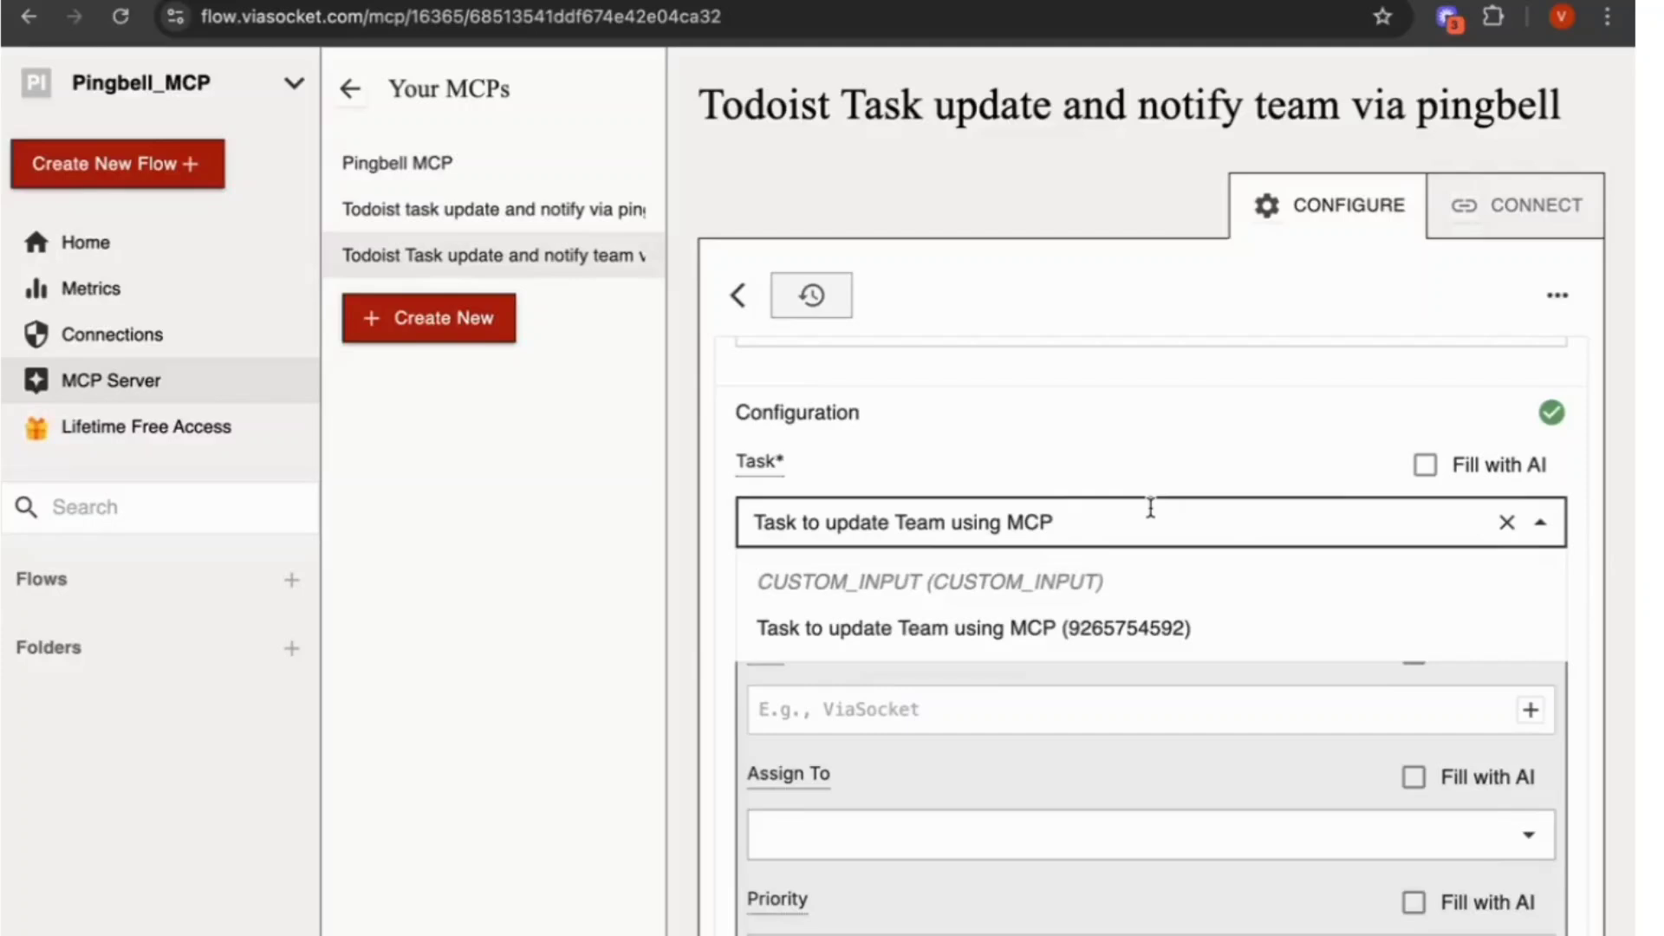
Clear the chosen task, let AI fill the Task value instead, and create the Todoist update tool.
{"action": "left_click", "coordinate": [1506, 523]}
{"action": "left_click", "coordinate": [1424, 465]}
{"action": "scroll", "coordinate": [1099, 639], "scroll_direction": "down", "scroll_amount": 10}
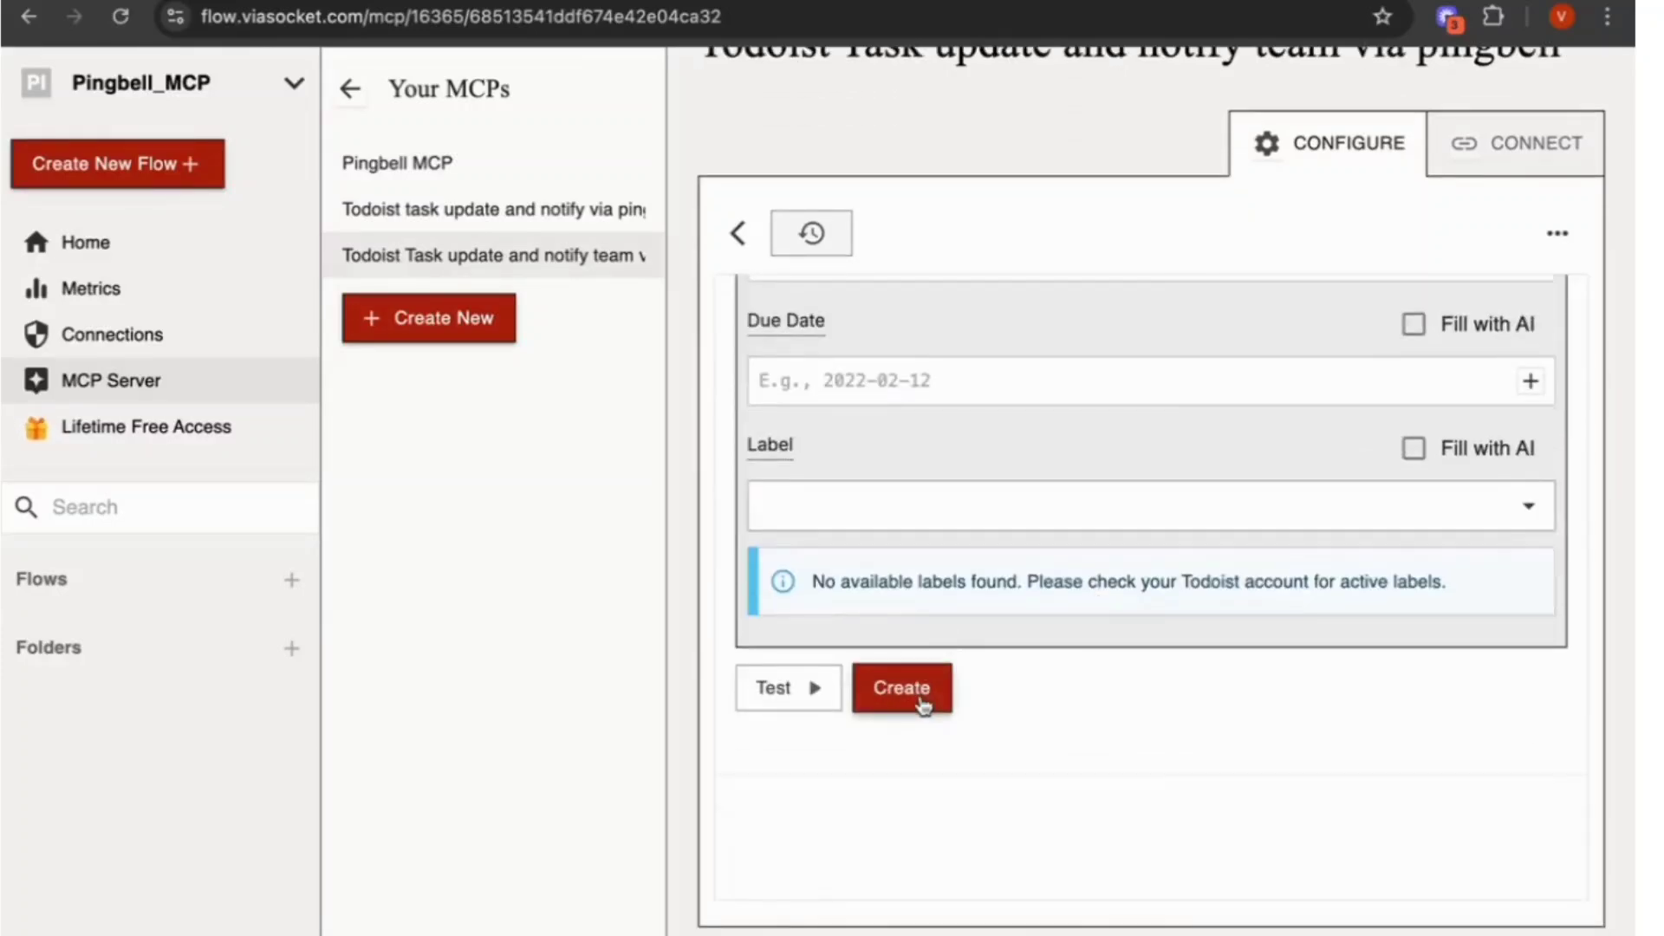
{"action": "left_click", "coordinate": [921, 700]}
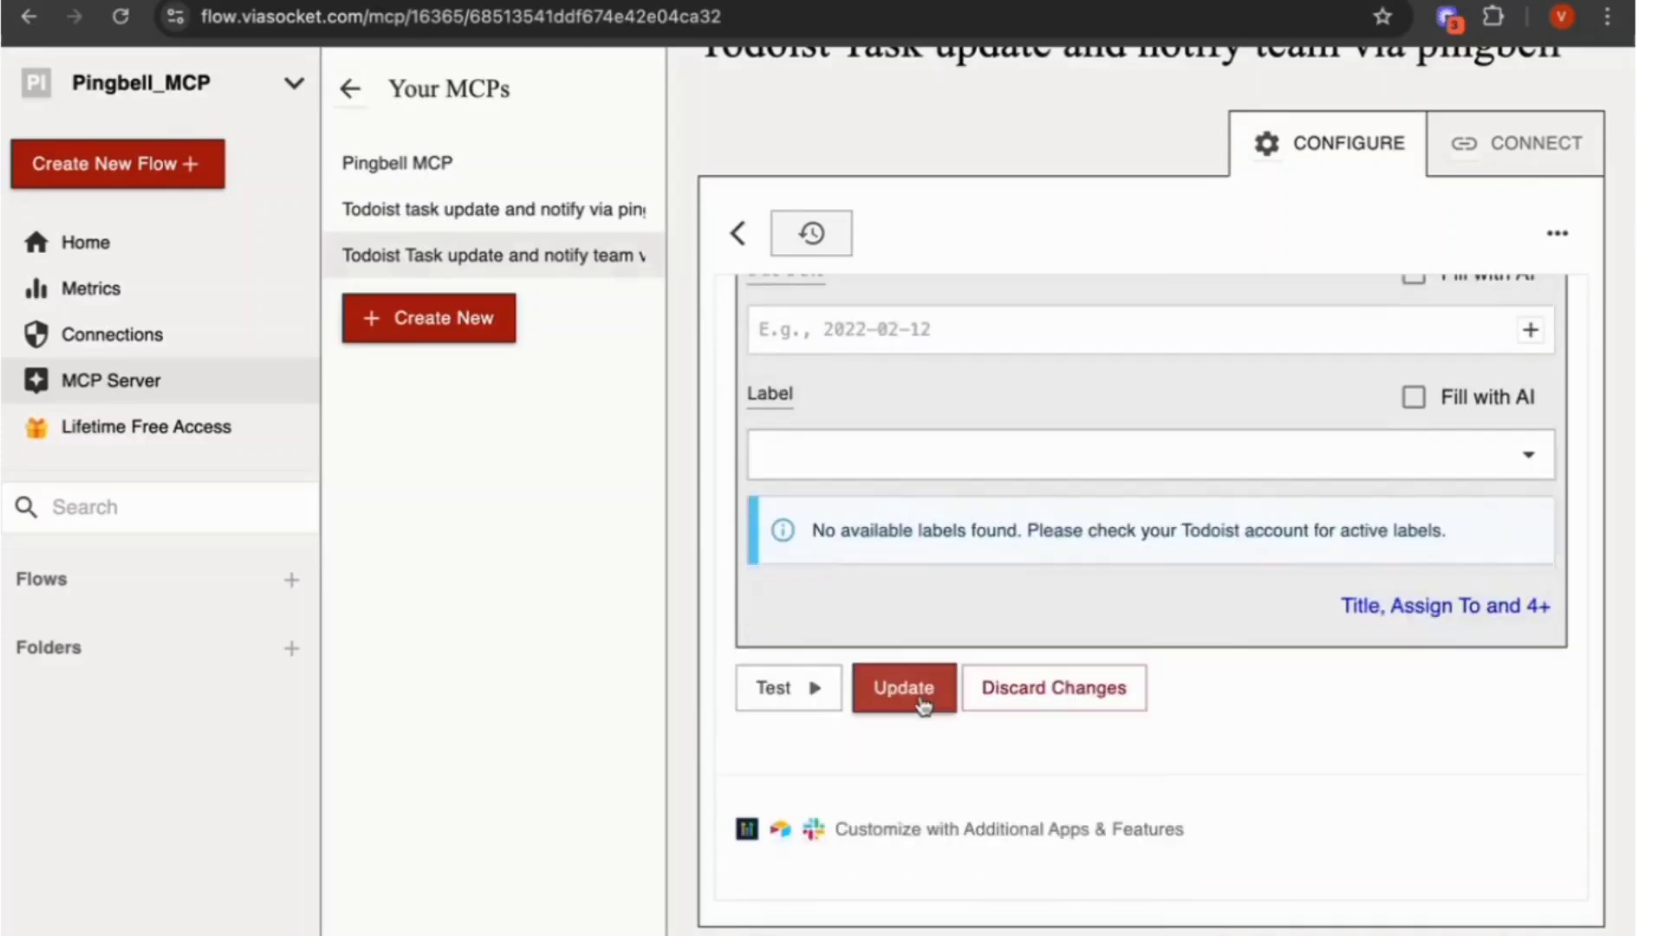
{"action": "scroll", "coordinate": [903, 568], "scroll_direction": "up", "scroll_amount": 10}
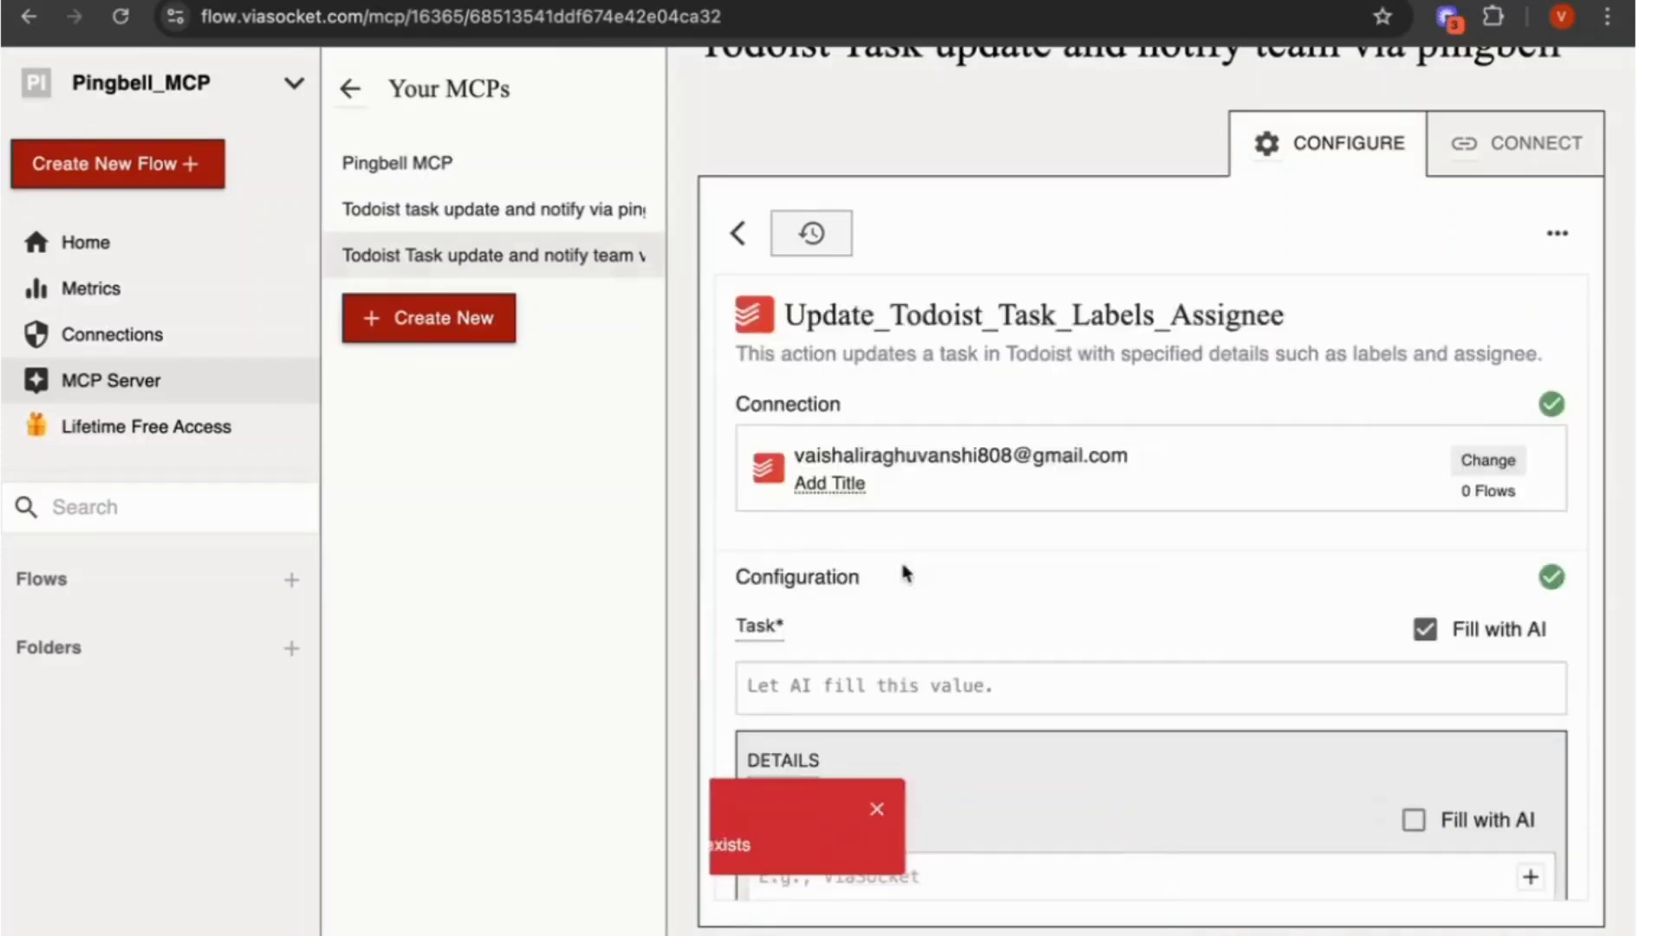
{"action": "left_click", "coordinate": [737, 233]}
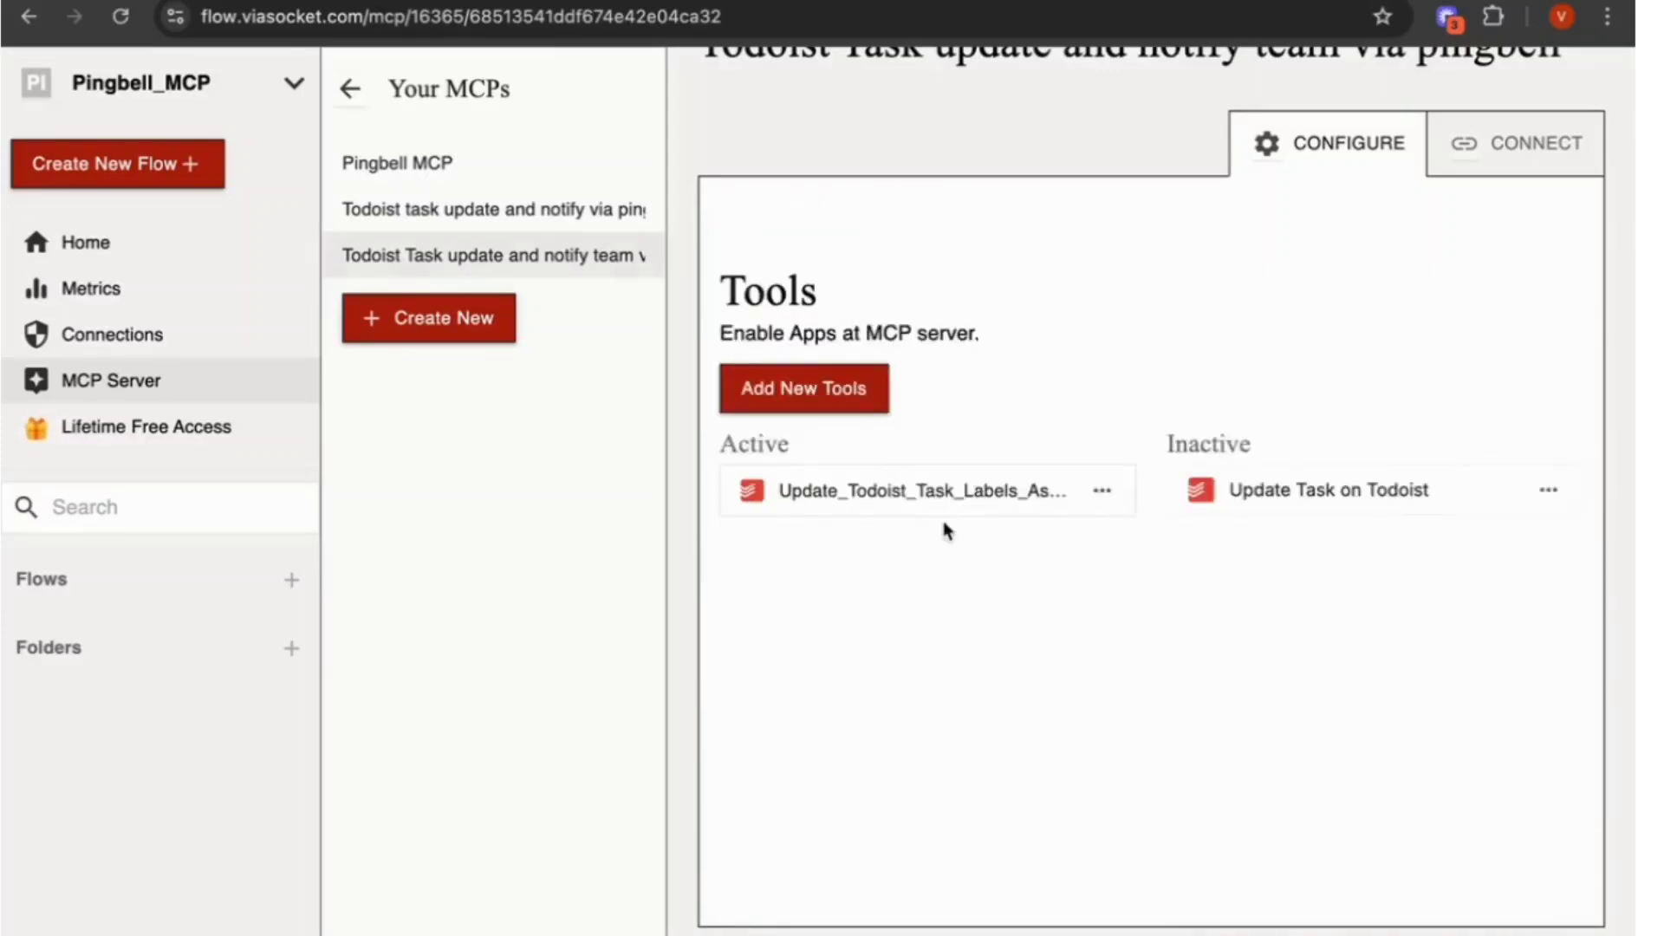
Add Pingbell's Notify PingBell action to the MCP server and start a new Pingbell connection for it.
{"action": "left_click", "coordinate": [802, 389]}
{"action": "type", "text": "pingbe"}
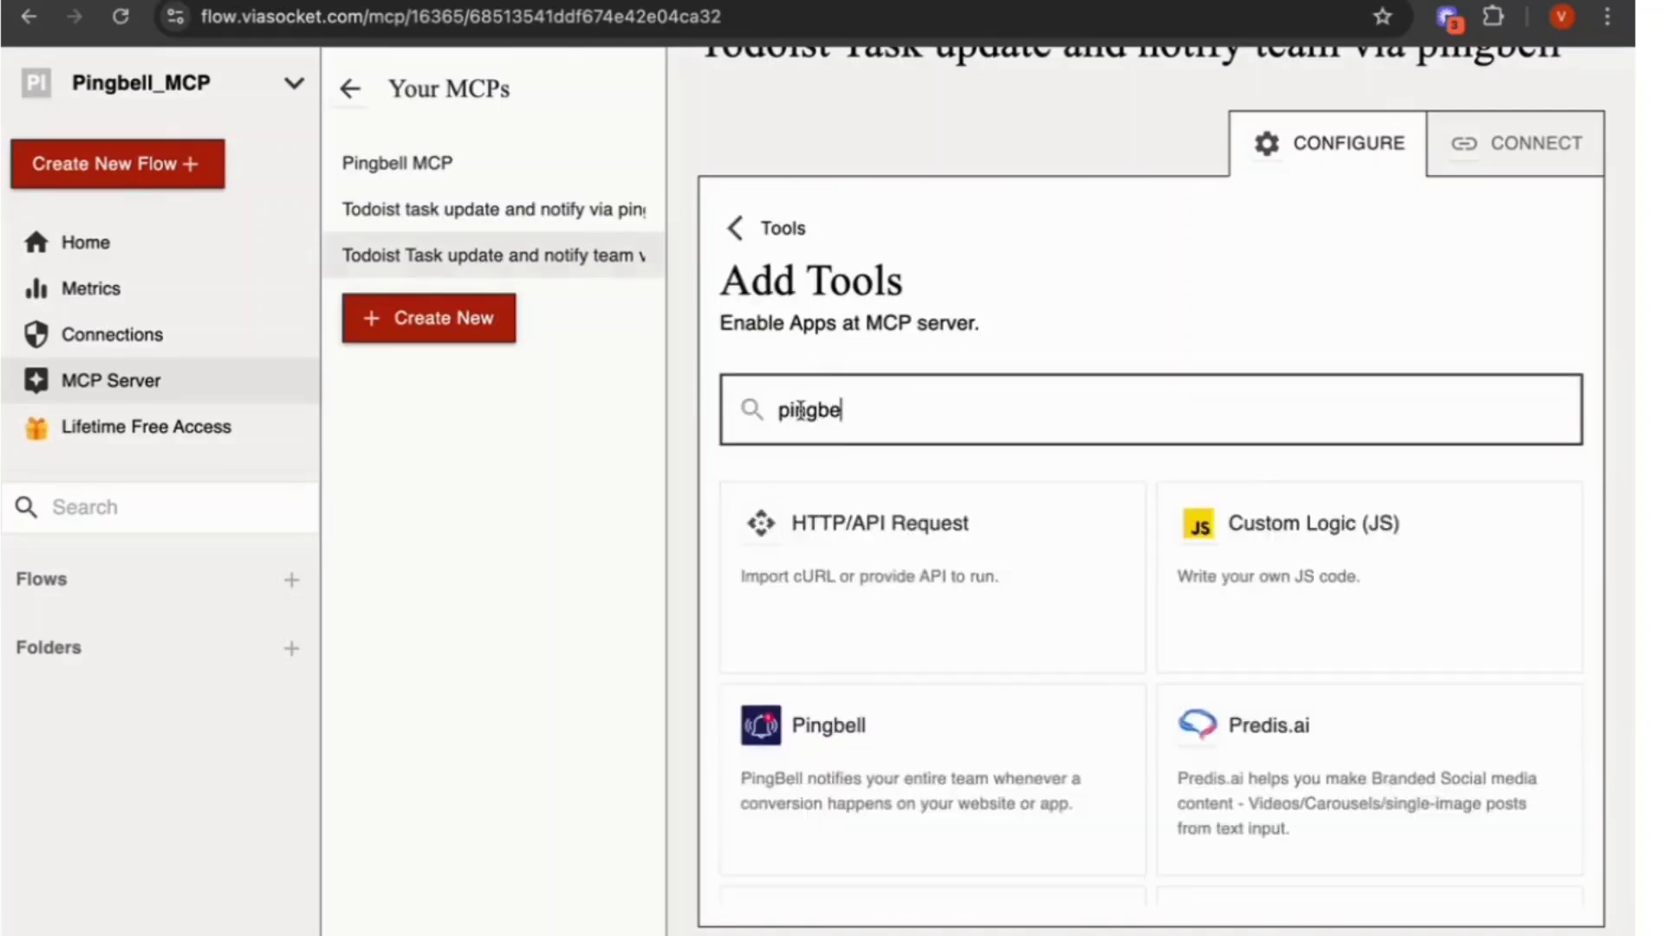
{"action": "left_click", "coordinate": [854, 732]}
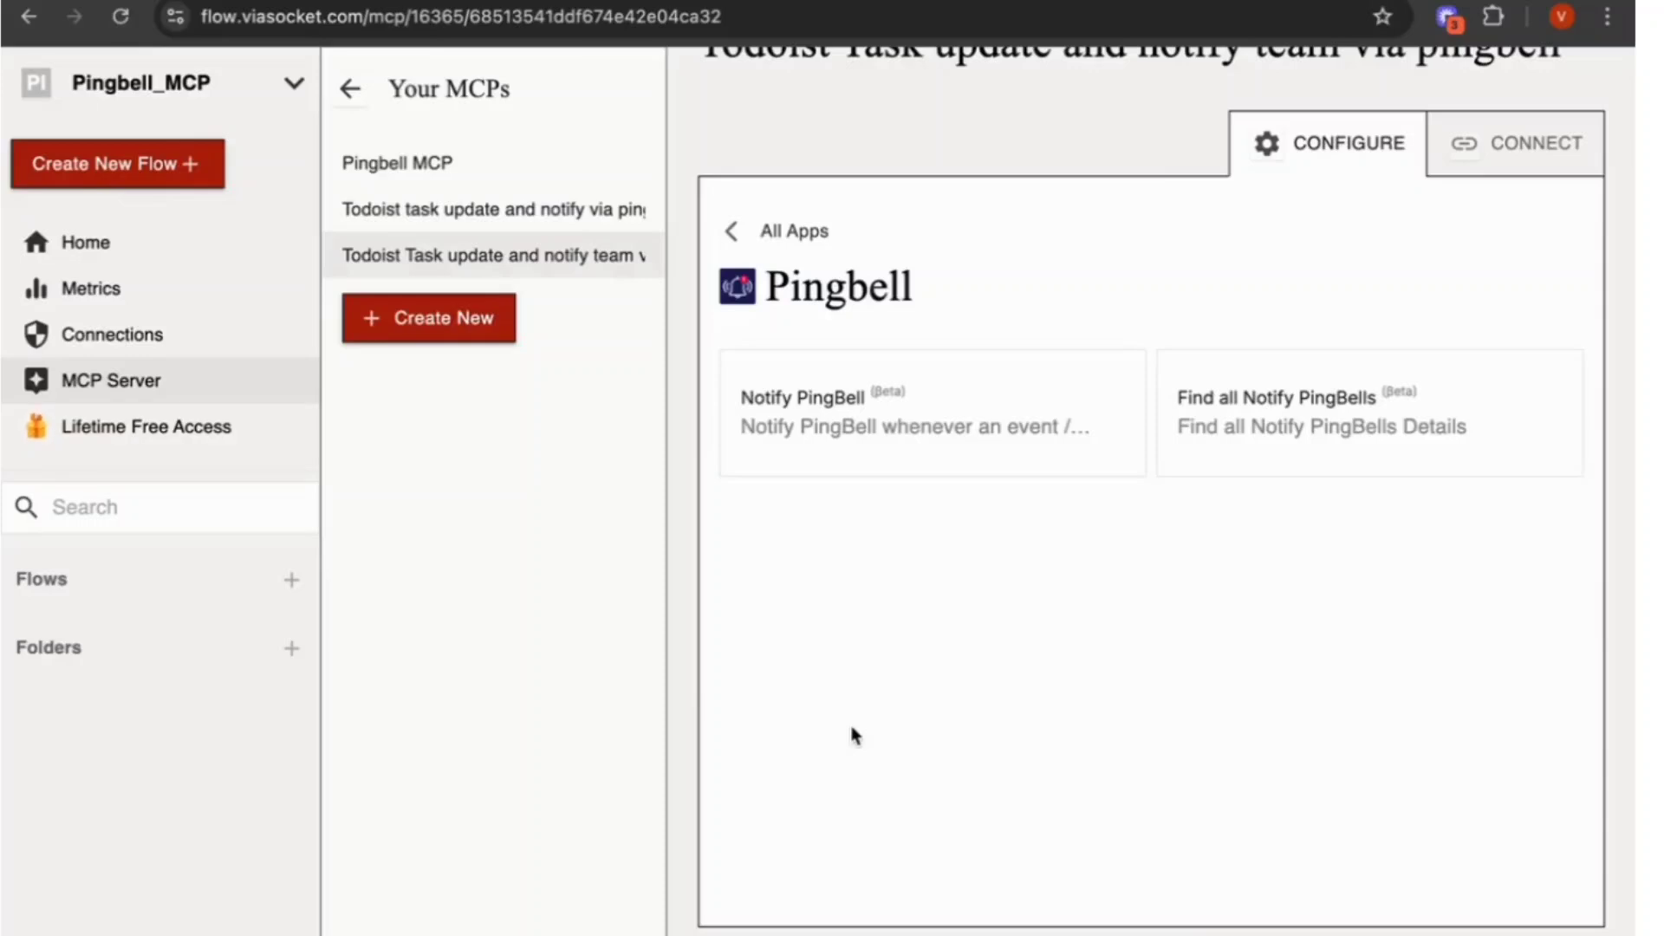
{"action": "left_click", "coordinate": [890, 414]}
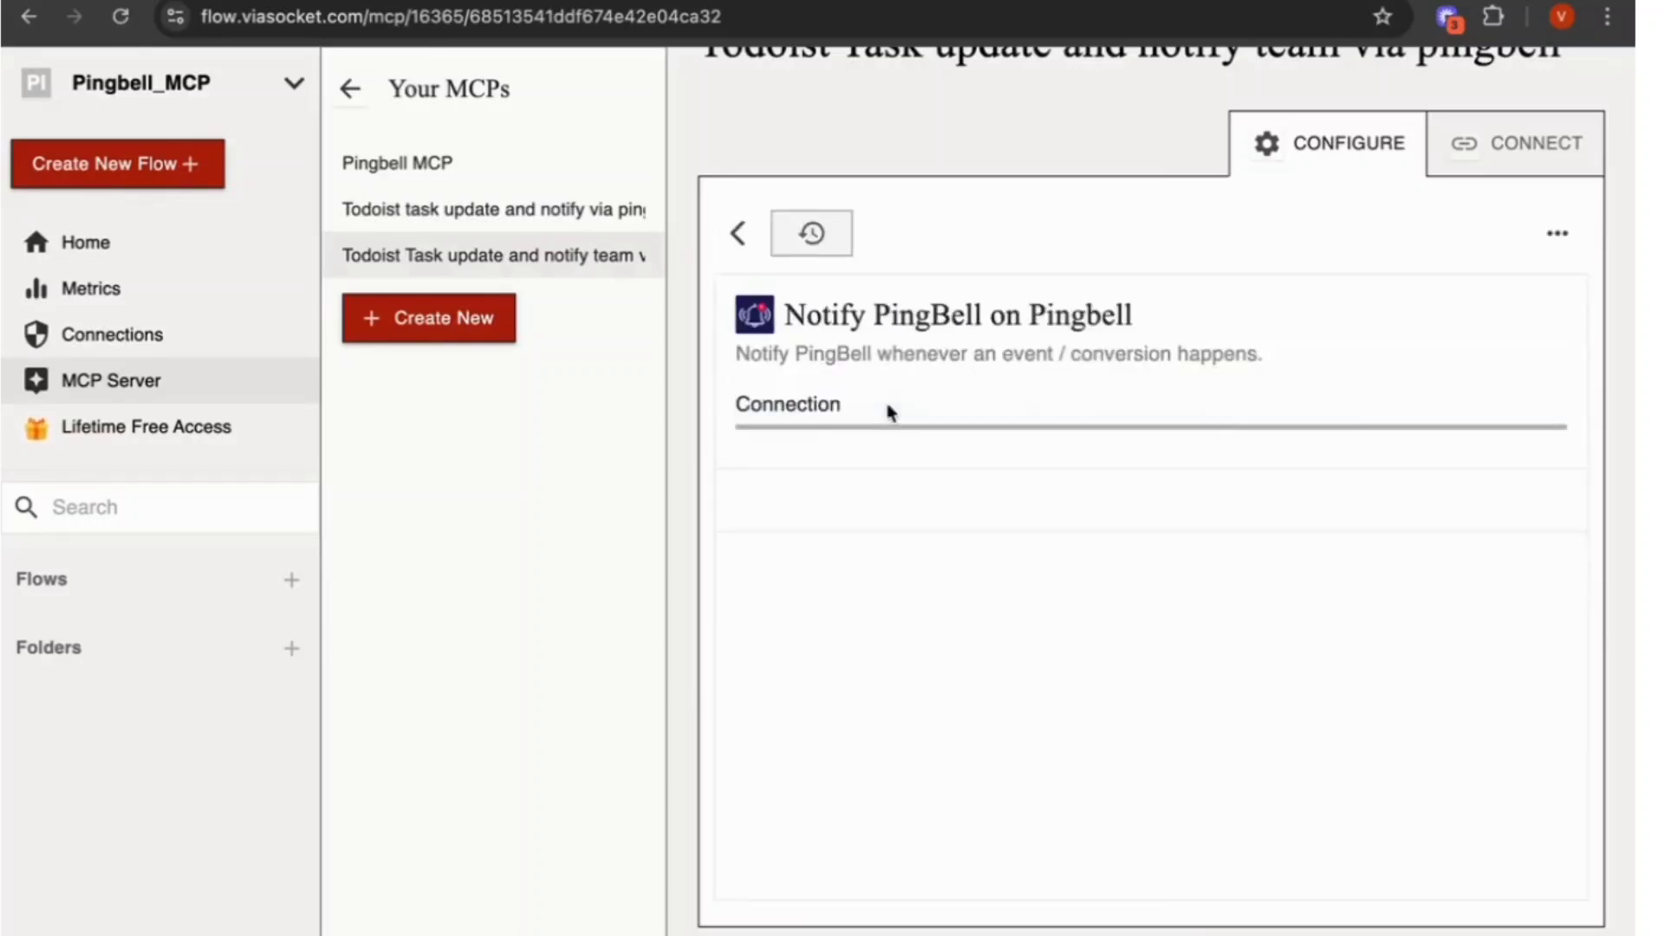
{"action": "left_click", "coordinate": [823, 446]}
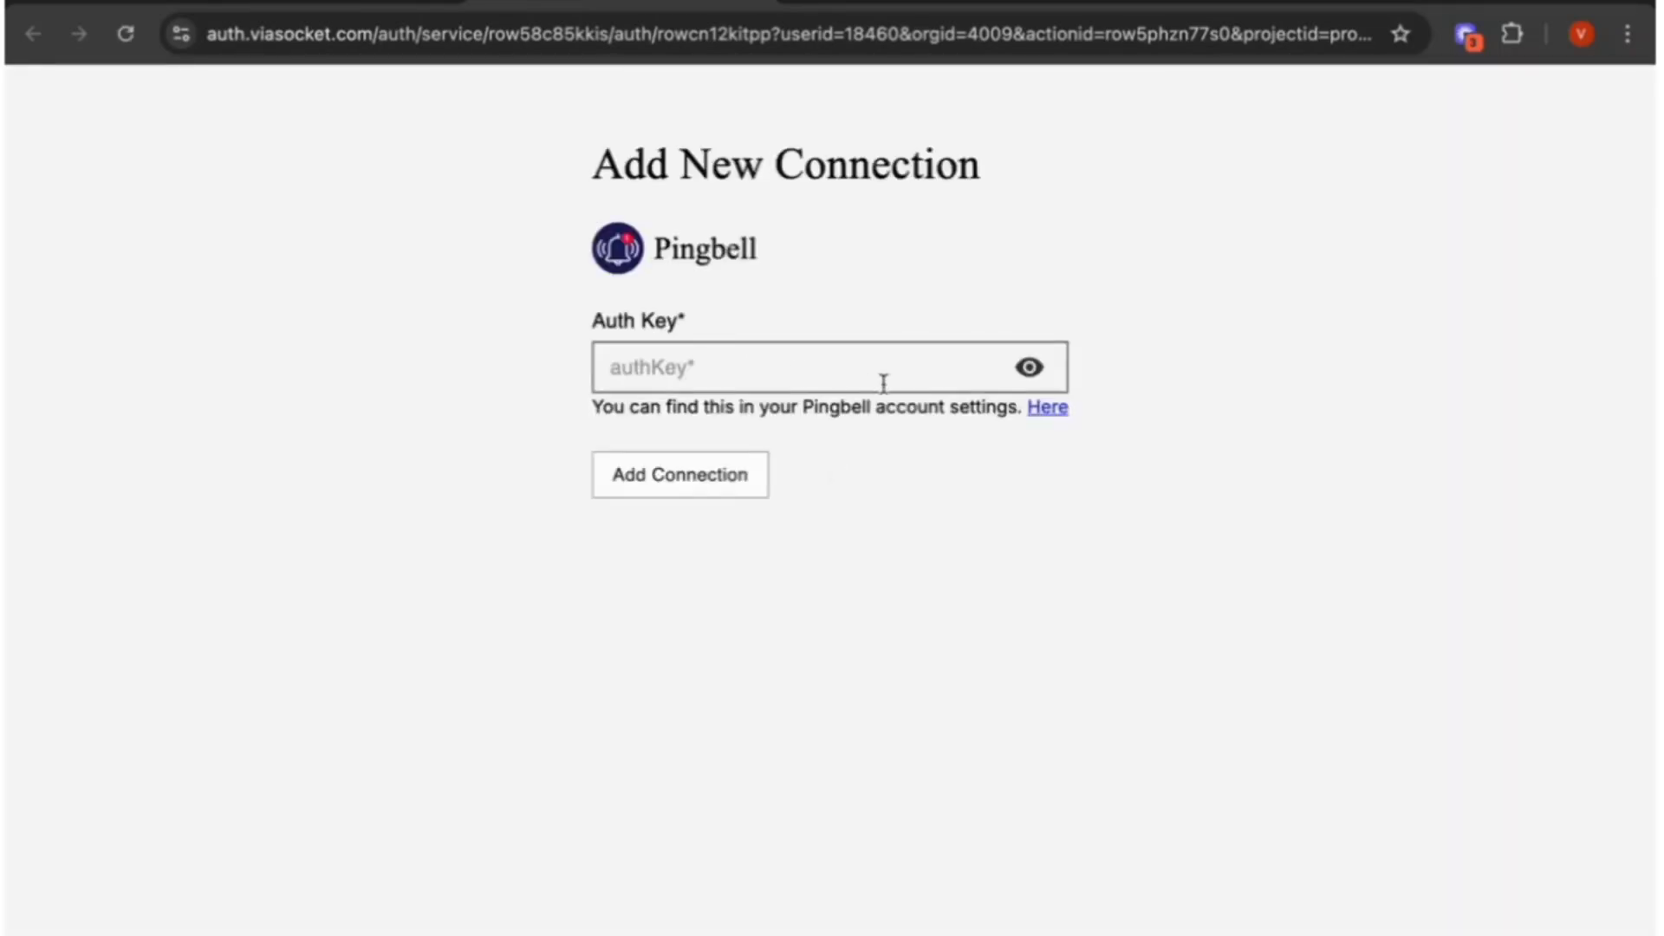
Copy the auth key from the Pingbell account settings, paste it into the Auth Key field and add the connection.
{"action": "left_click", "coordinate": [1045, 408]}
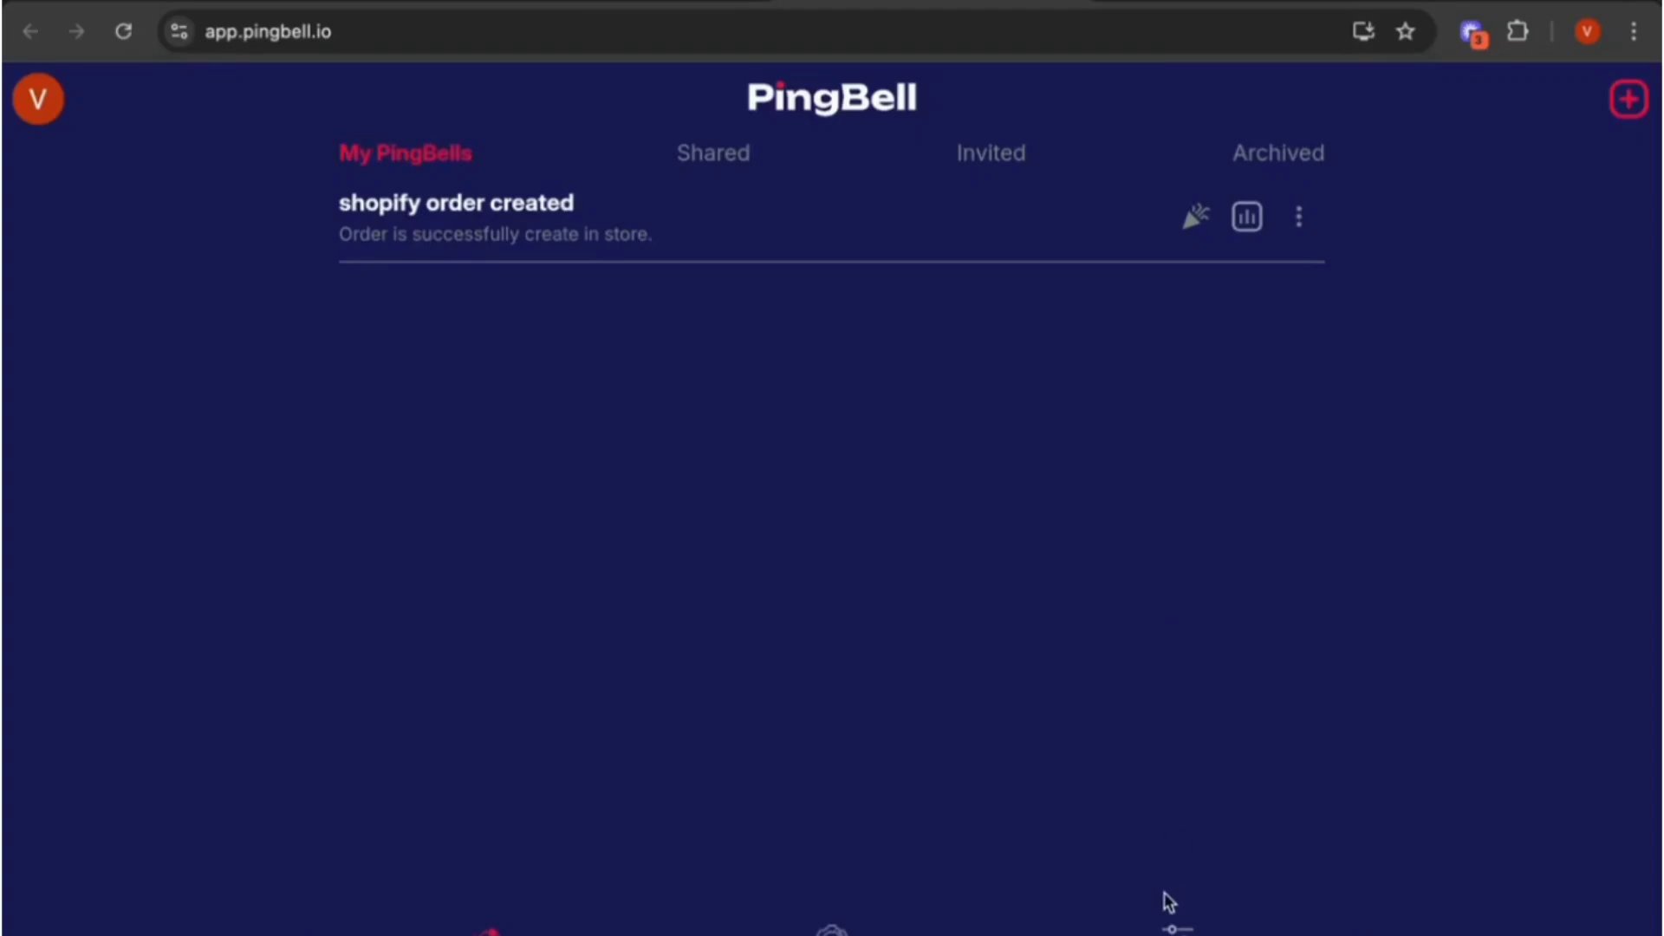
{"action": "left_click", "coordinate": [1179, 929]}
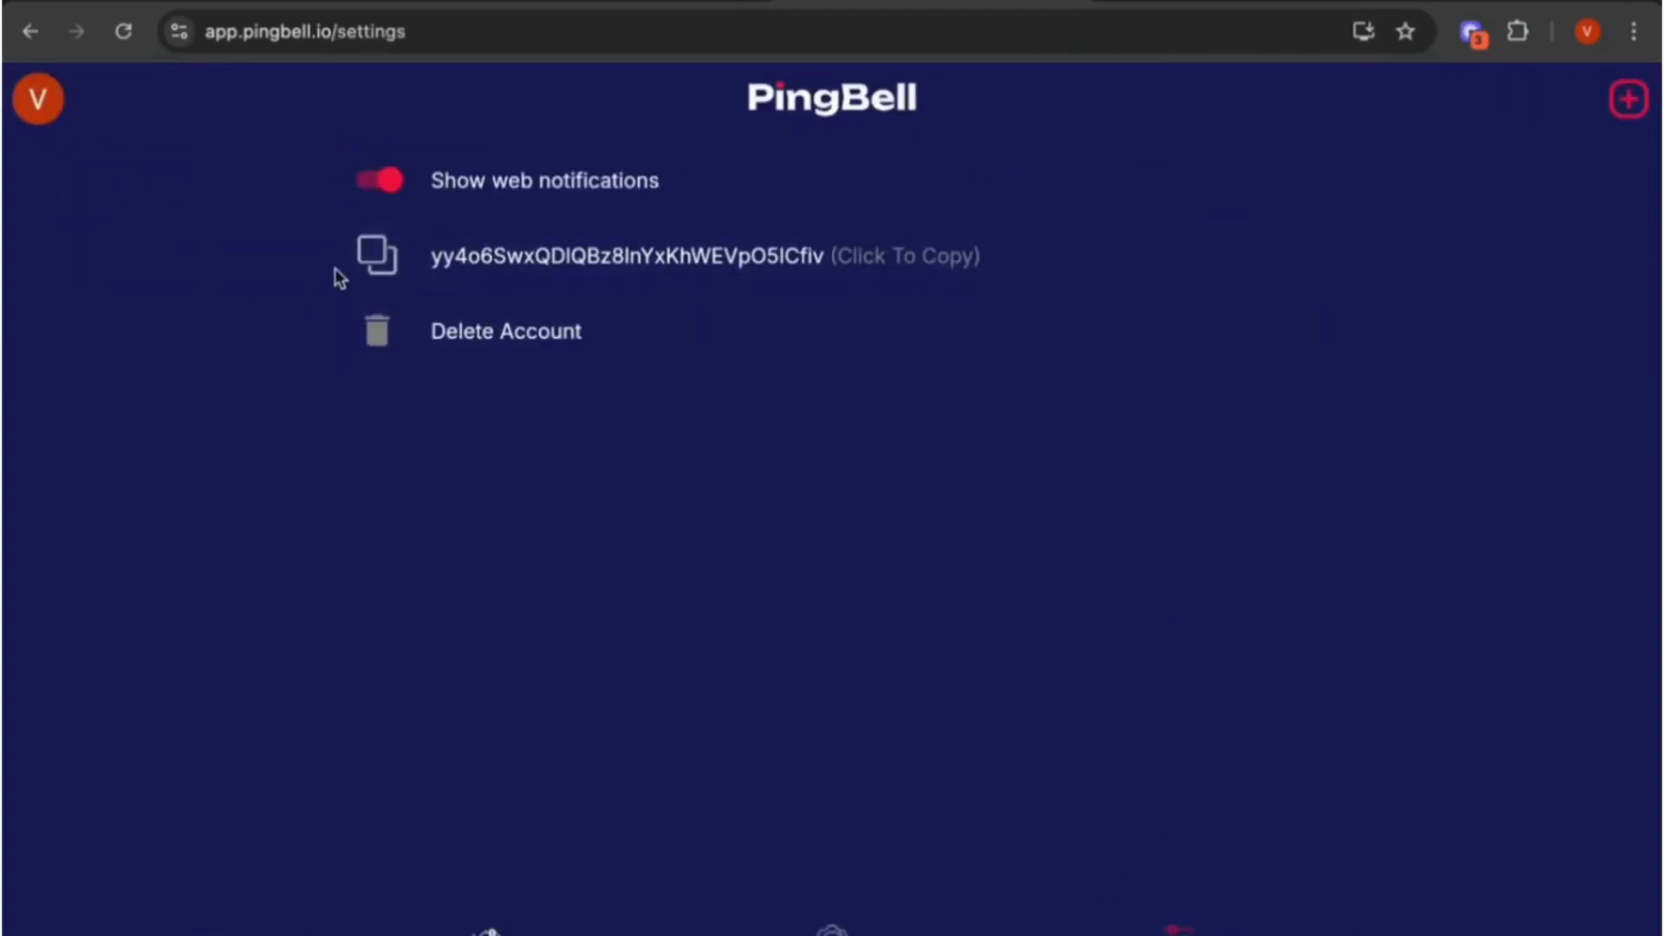
{"action": "left_click", "coordinate": [379, 257]}
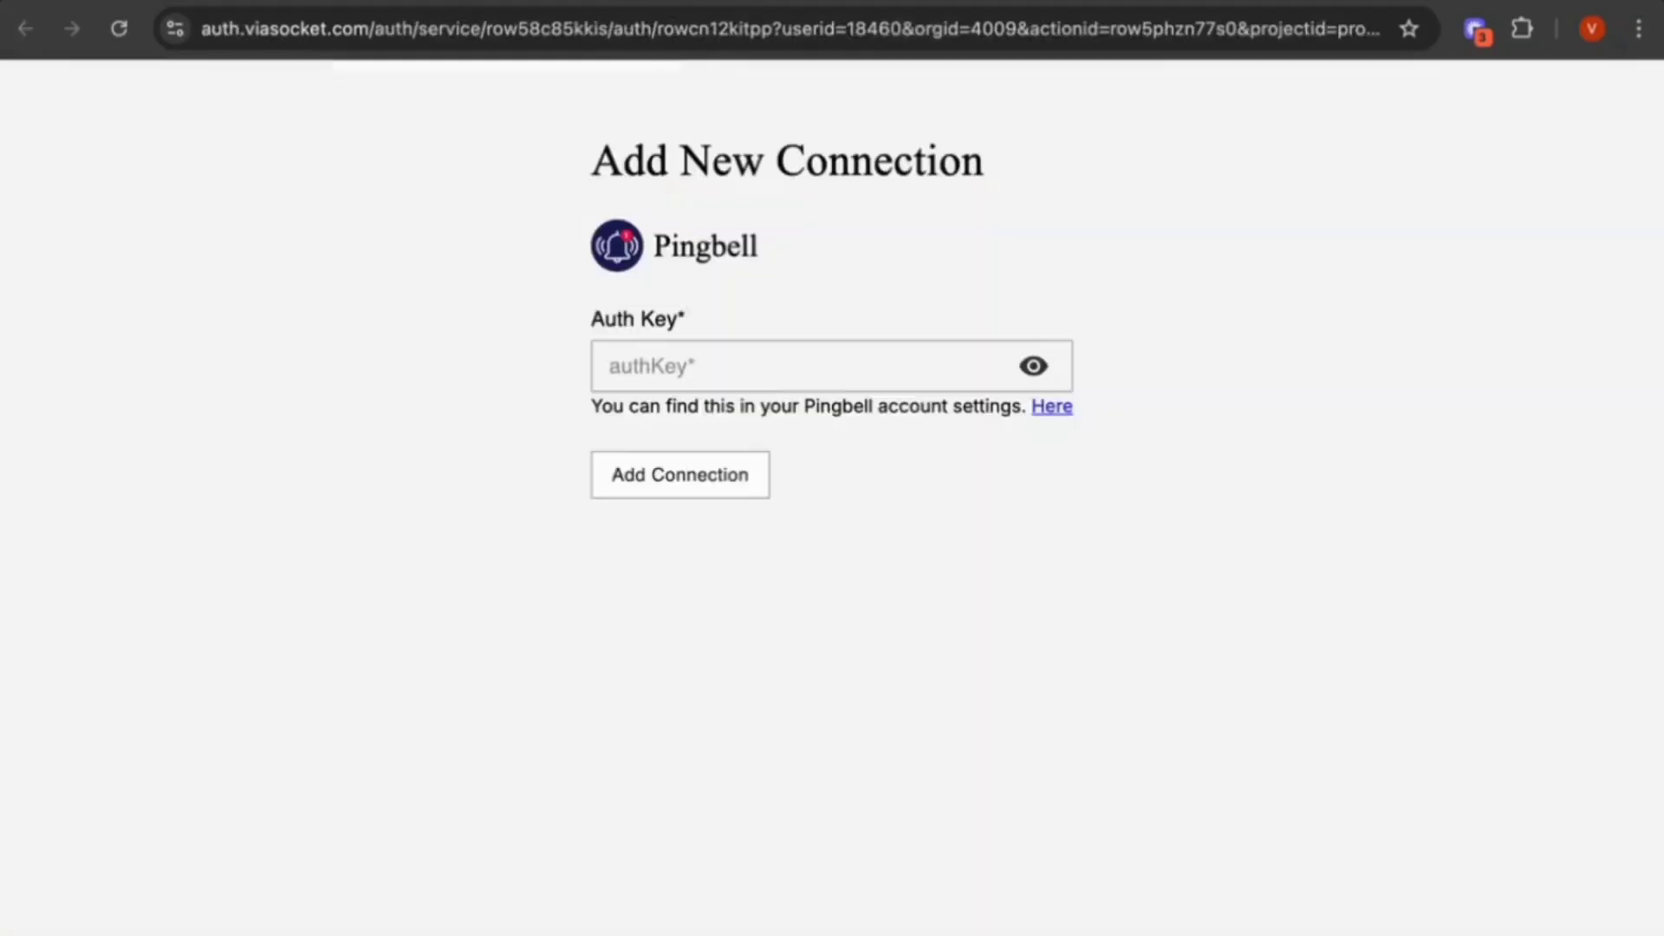
{"action": "left_click", "coordinate": [674, 384]}
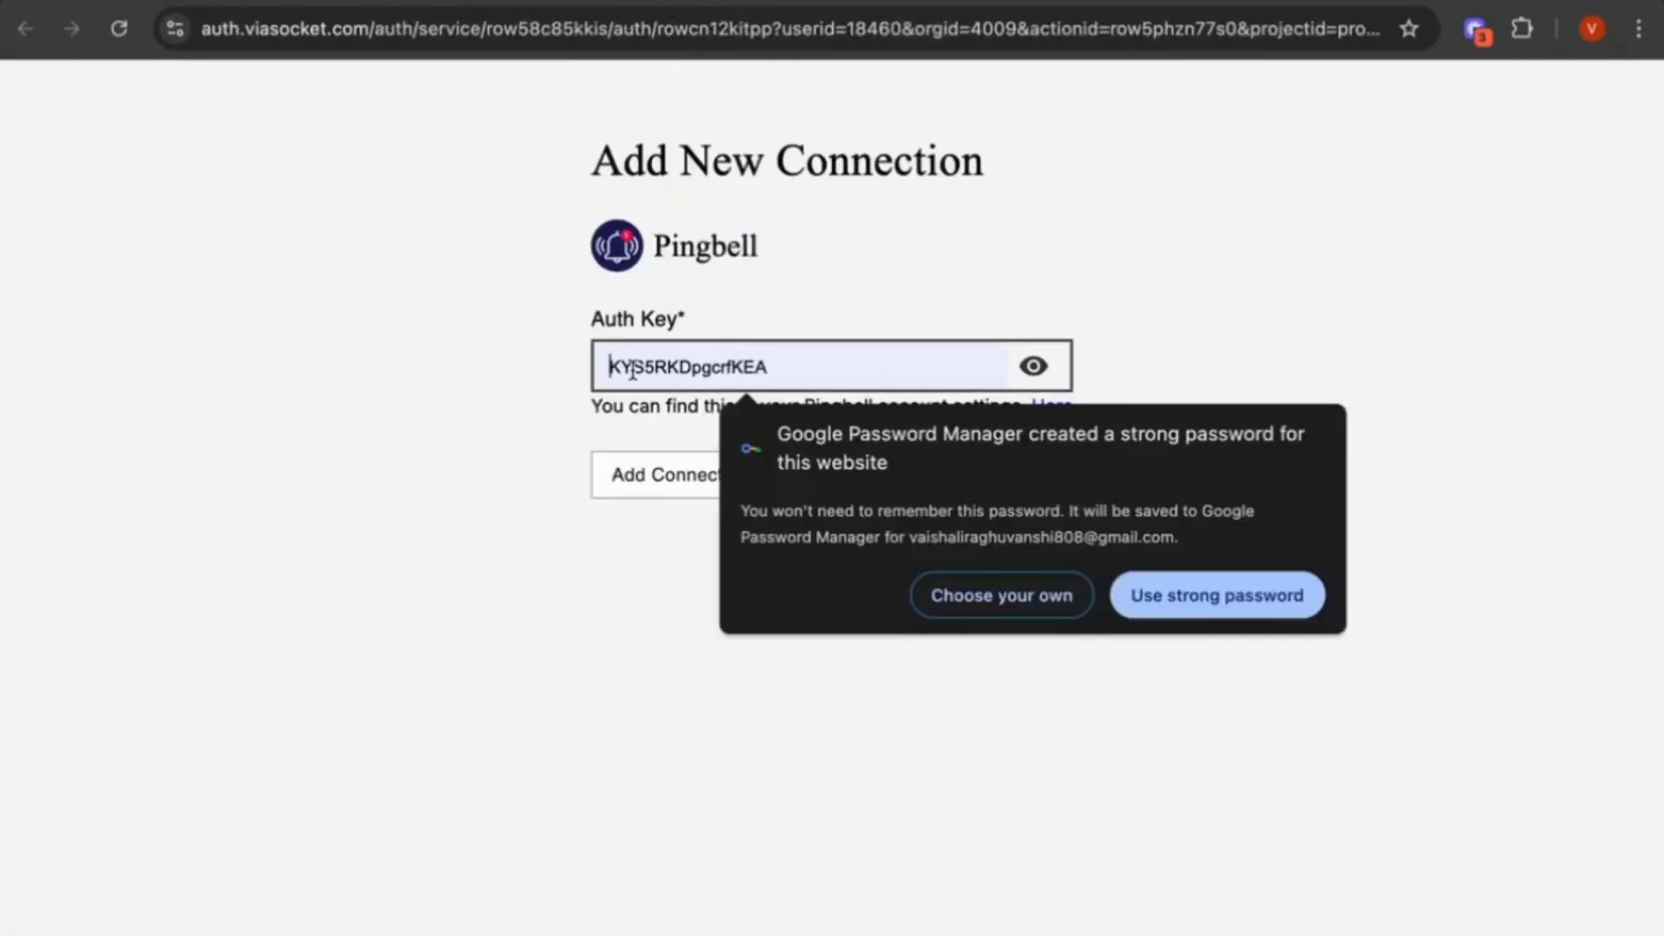
{"action": "key", "text": "super+v"}
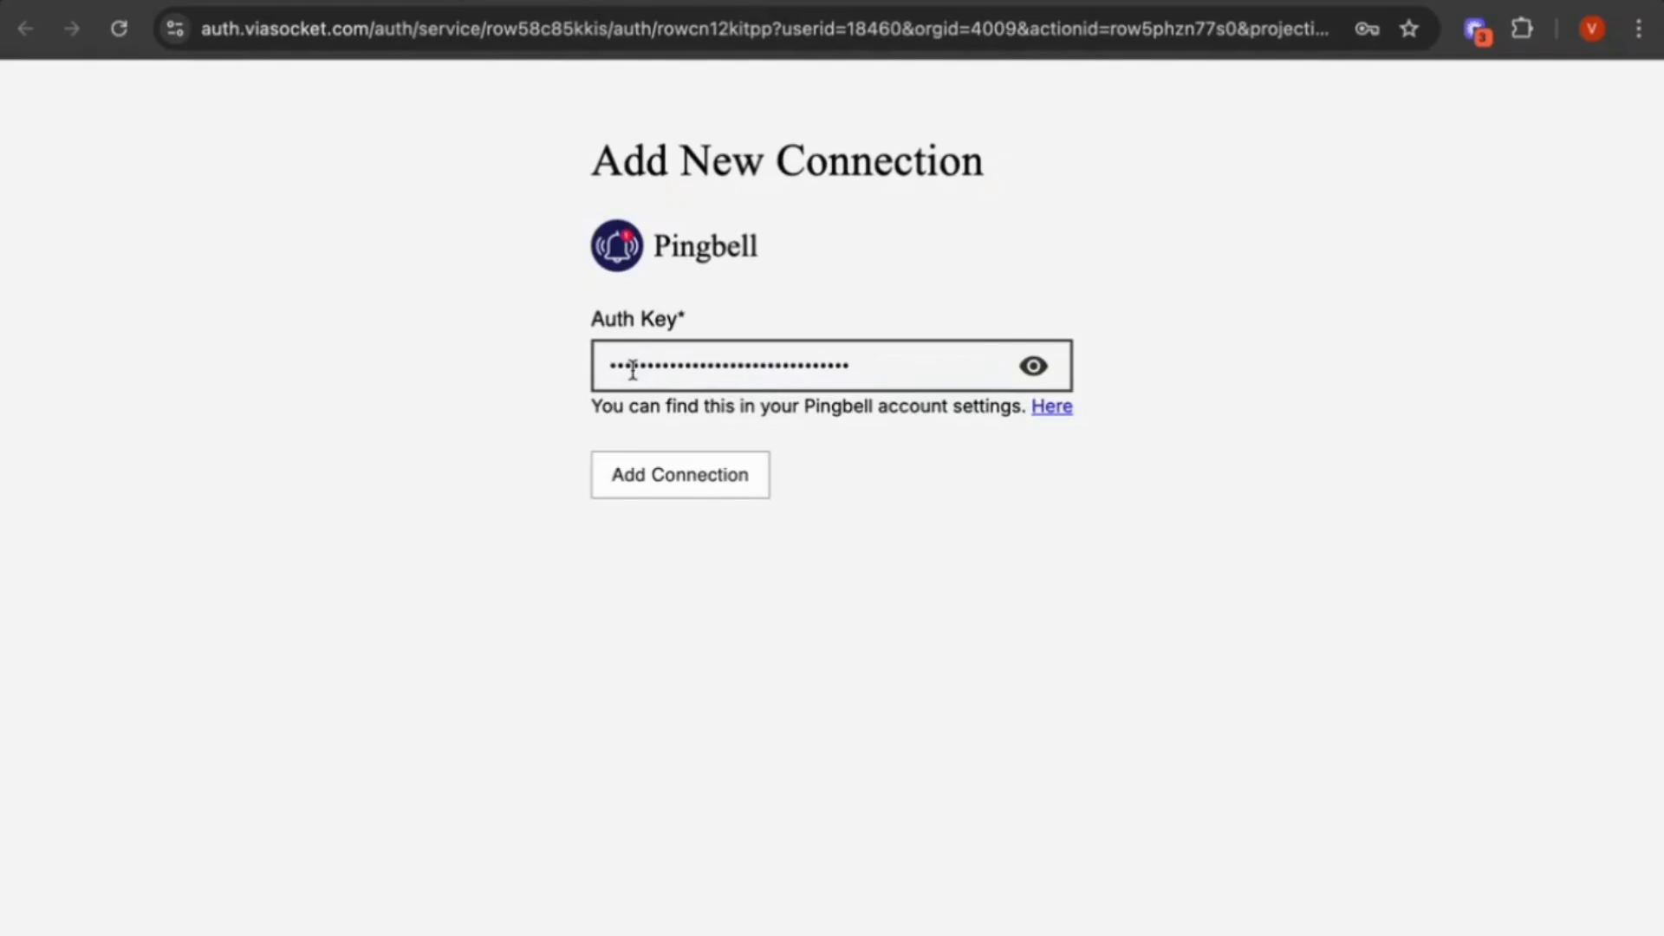
{"action": "left_click", "coordinate": [625, 489]}
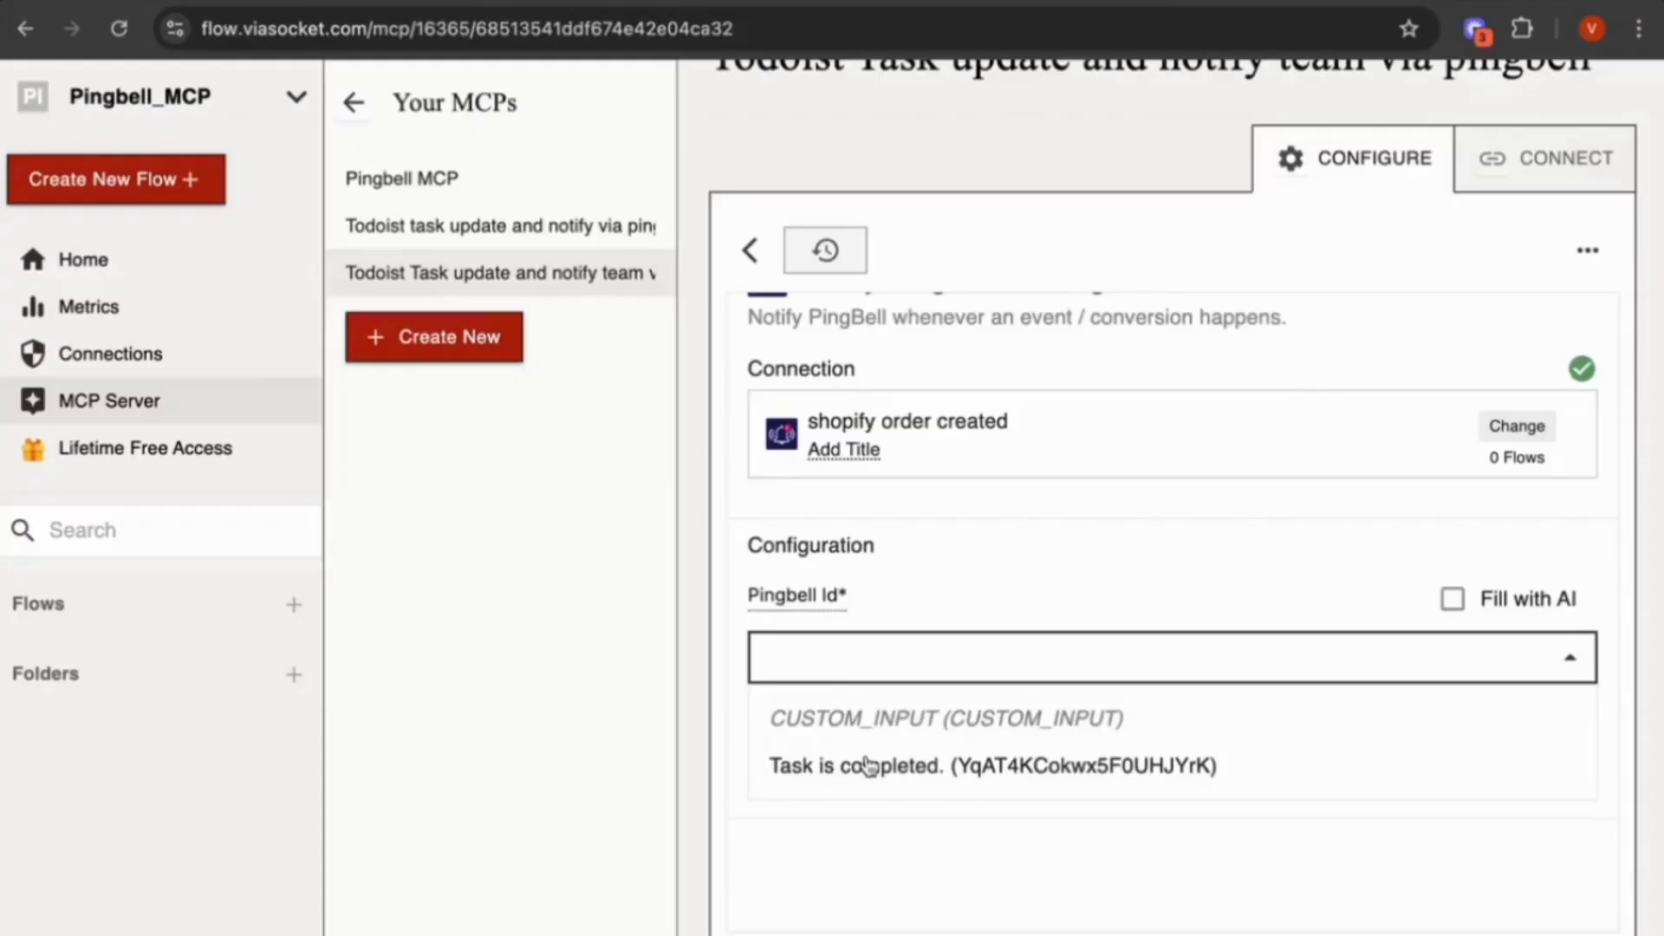
Set the Pingbell Id to "Task is completed.", create the notification tool and return to the server's tools list.
{"action": "left_click", "coordinate": [866, 765]}
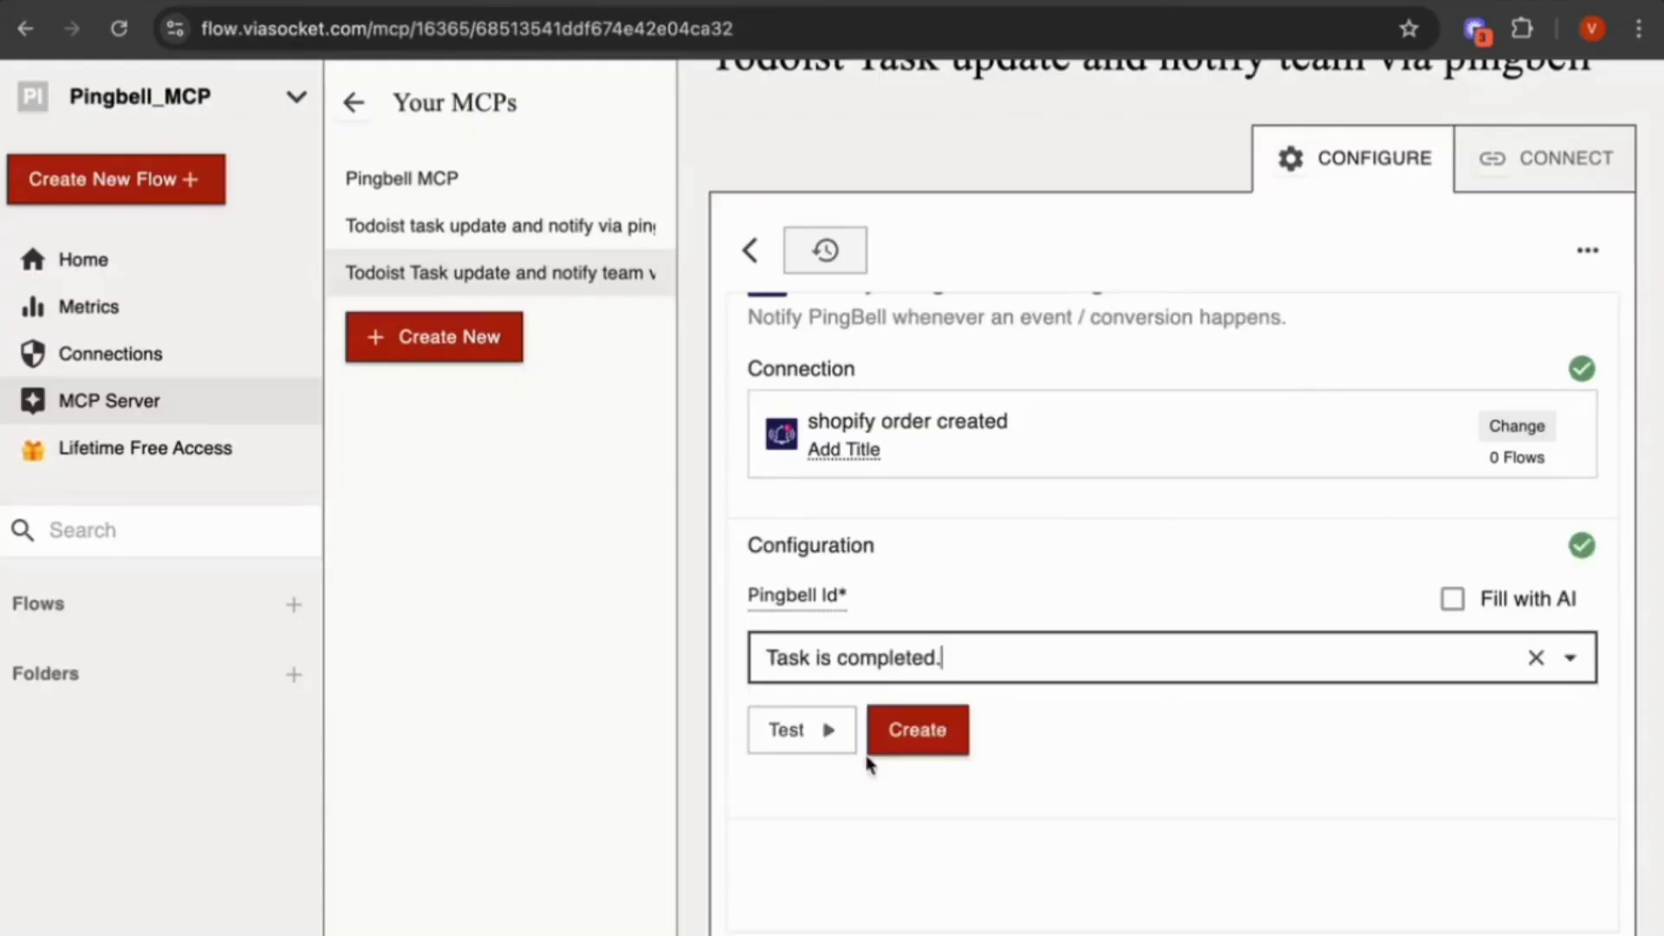
{"action": "left_click", "coordinate": [905, 739]}
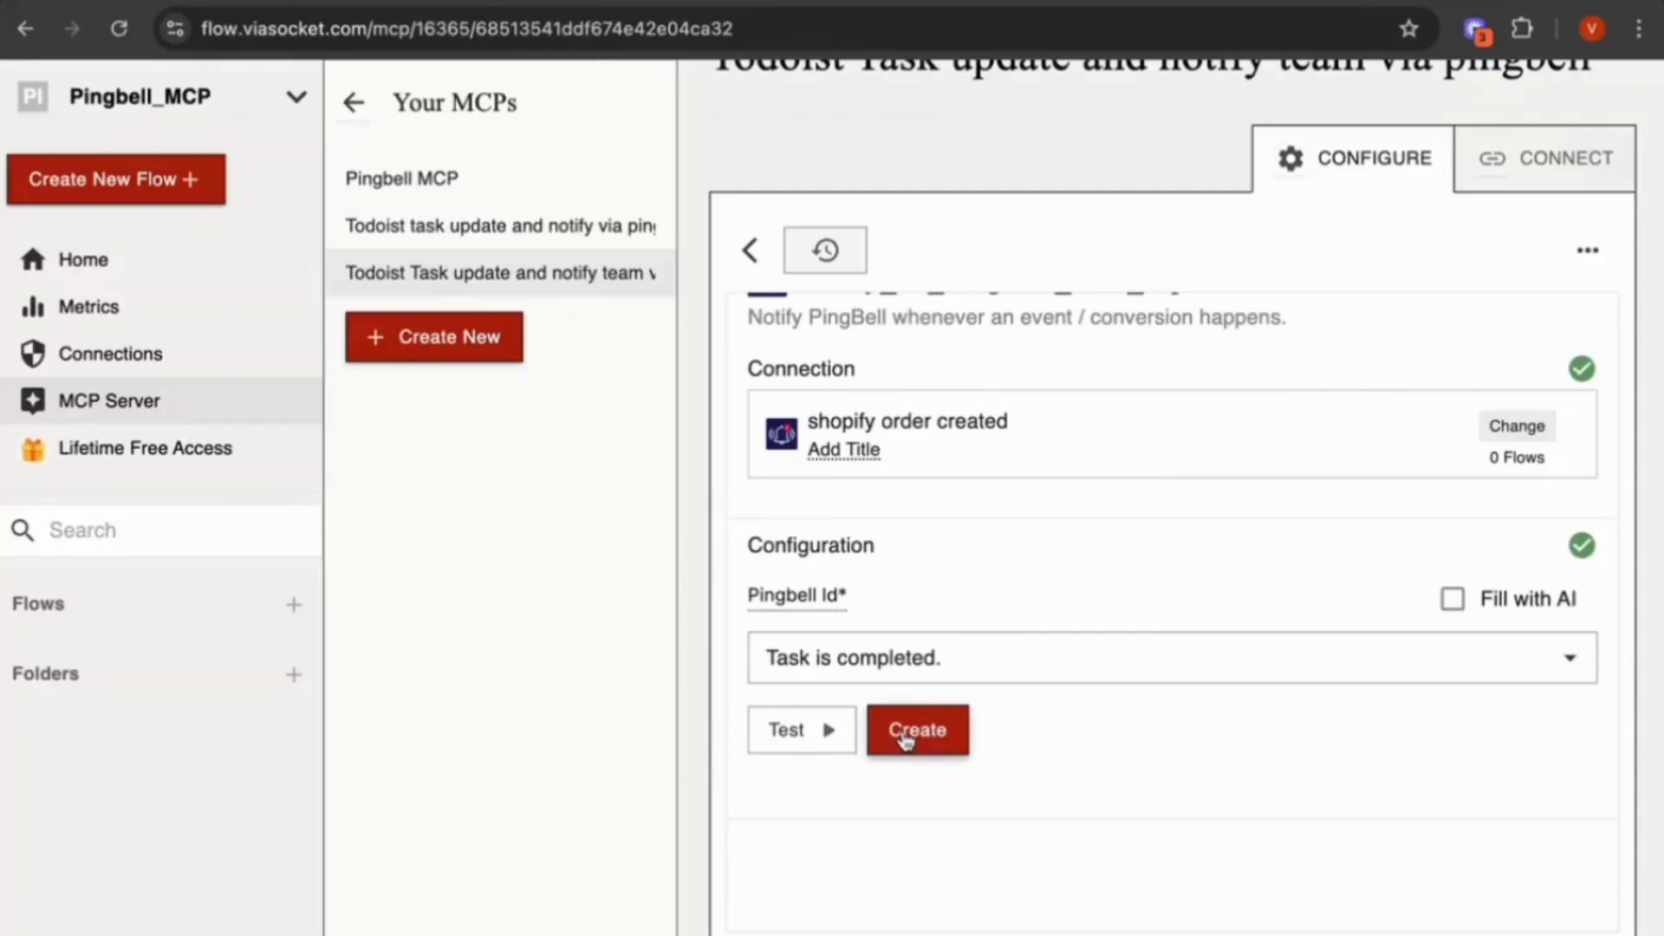
{"action": "left_click", "coordinate": [906, 739]}
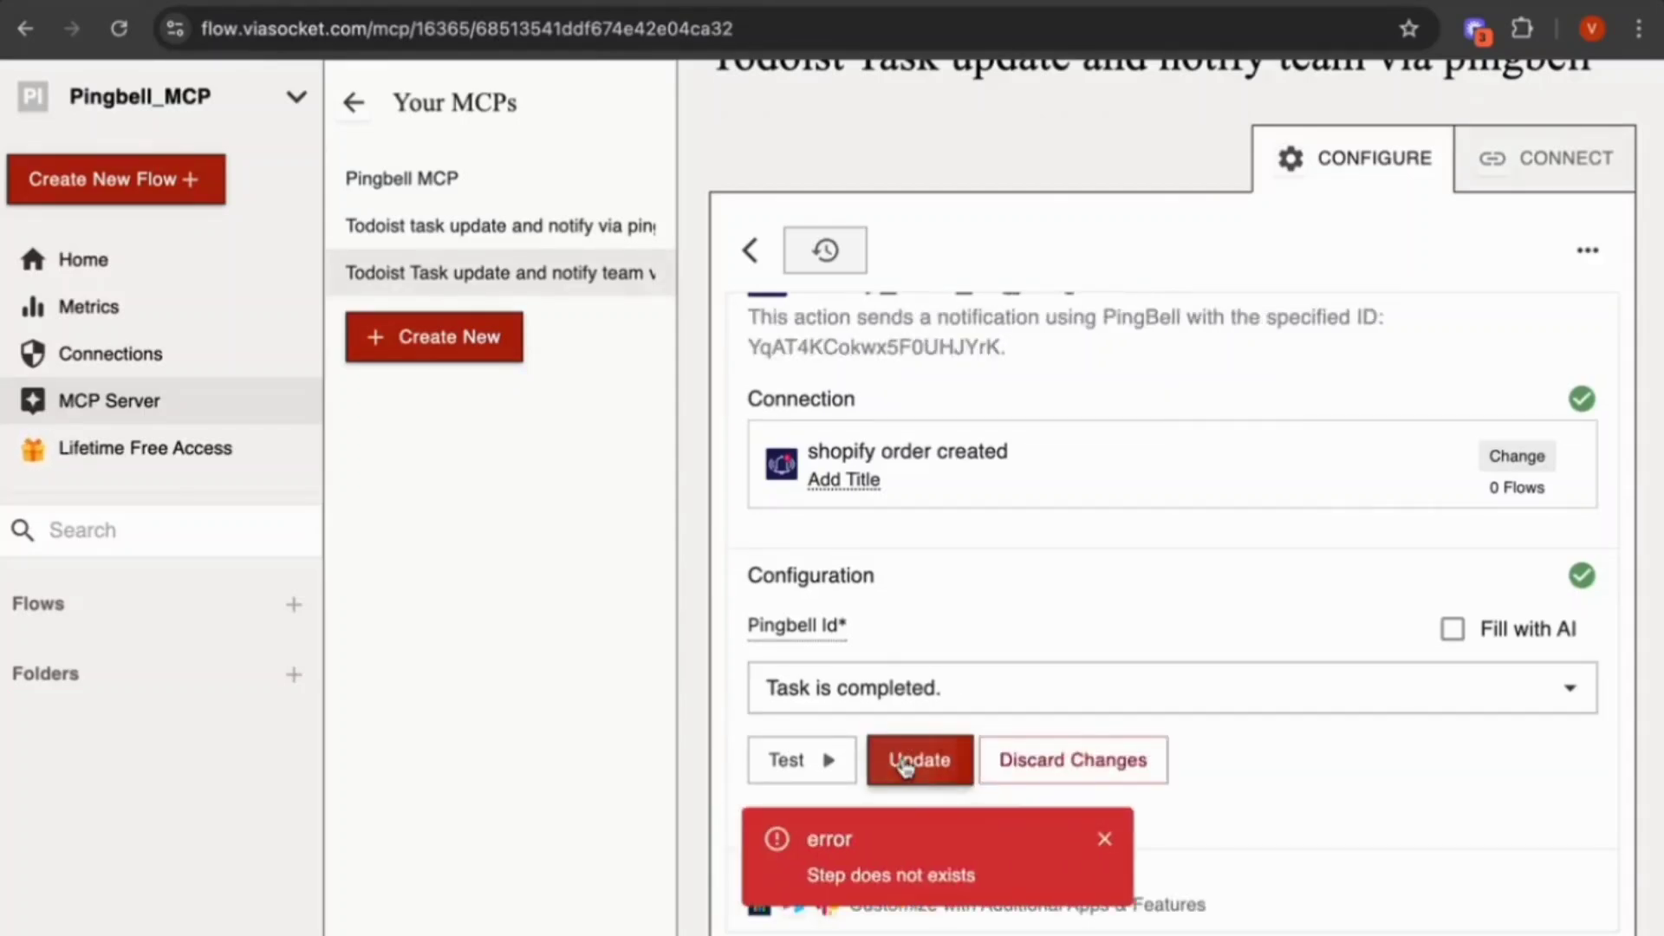
{"action": "left_click", "coordinate": [904, 765]}
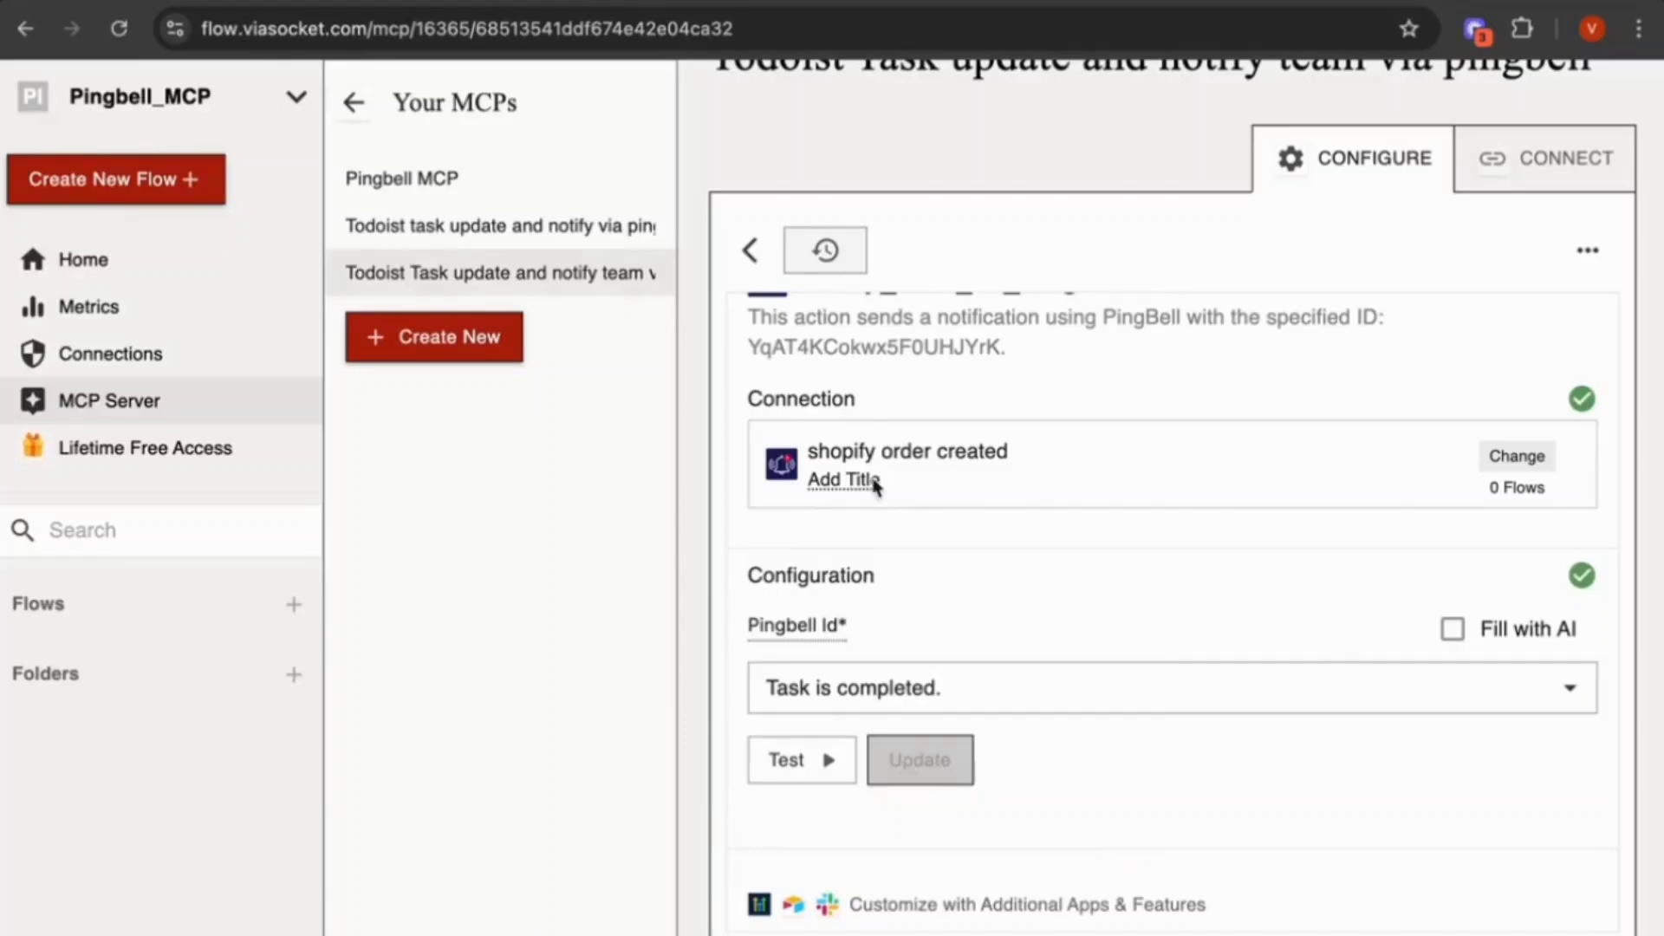
{"action": "scroll", "coordinate": [876, 485], "scroll_direction": "up", "scroll_amount": 1}
{"action": "scroll", "coordinate": [874, 484], "scroll_direction": "down", "scroll_amount": 2}
{"action": "scroll", "coordinate": [876, 482], "scroll_direction": "up", "scroll_amount": 2}
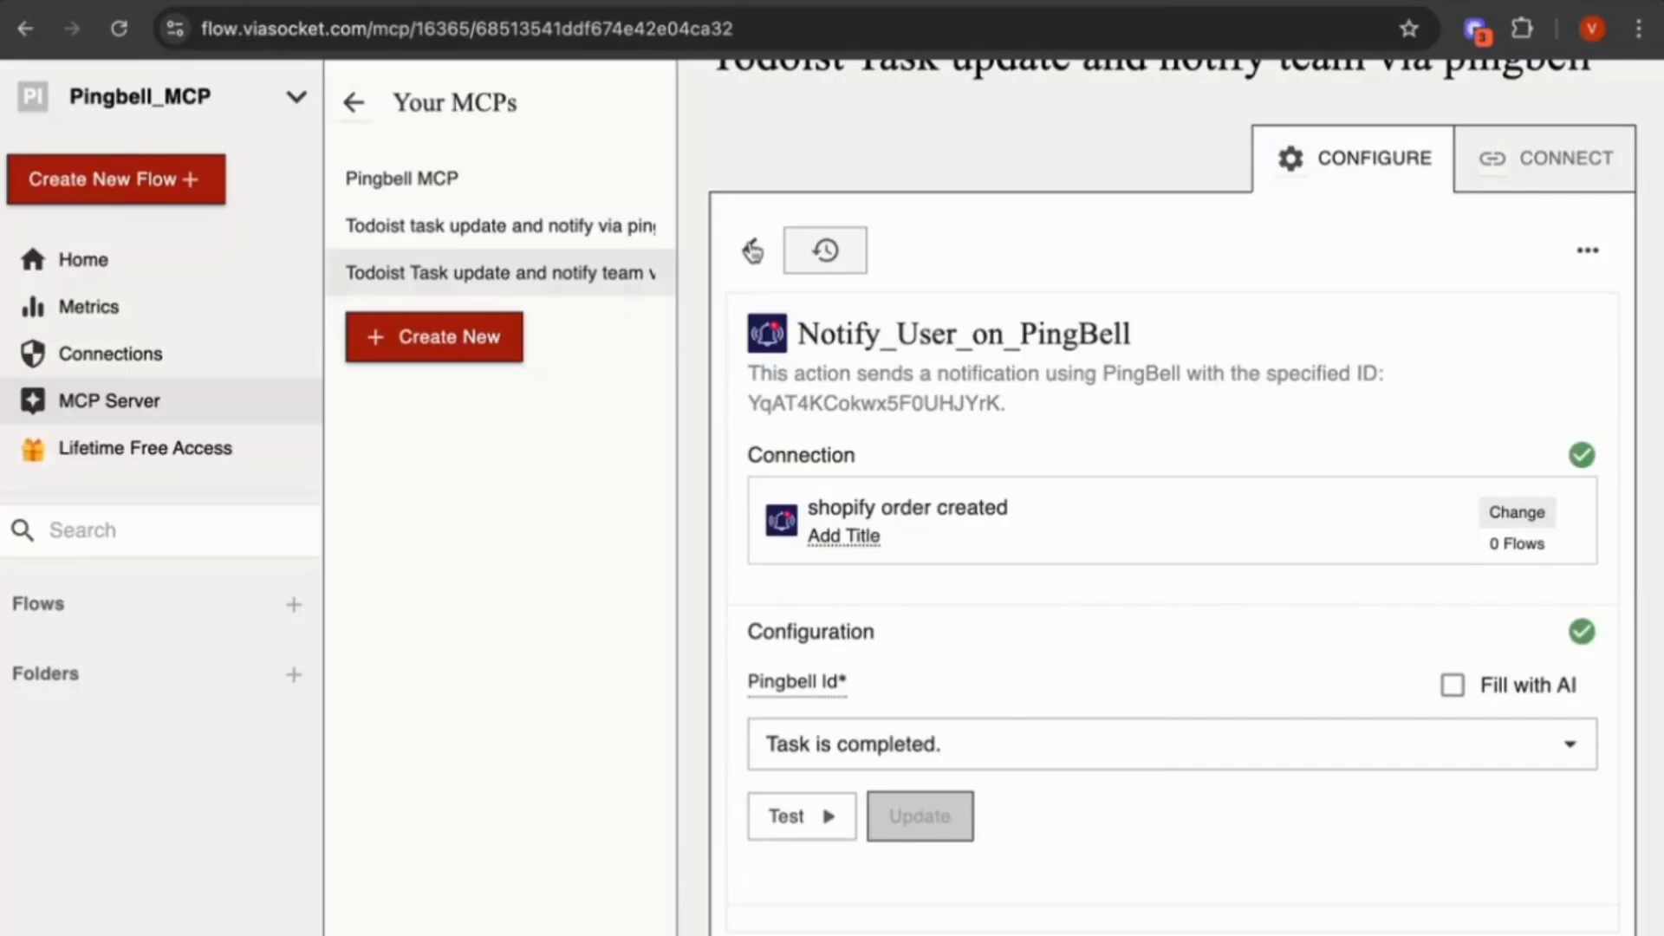
{"action": "left_click", "coordinate": [752, 252]}
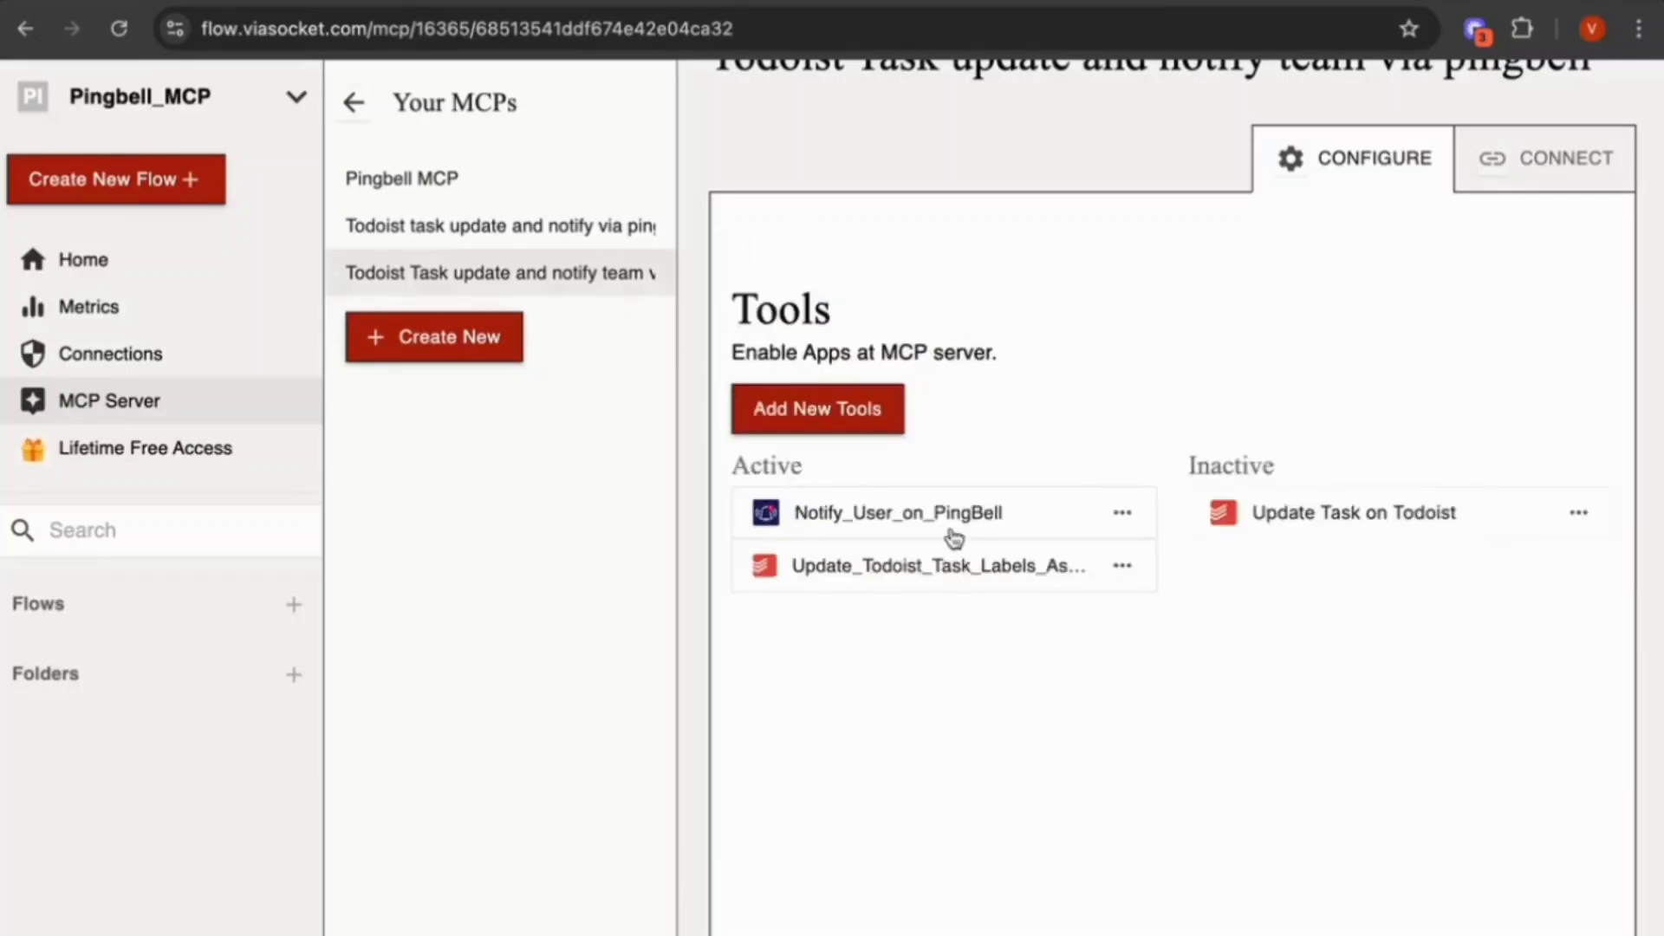
Open the MCP server's connection details, keep Cursor as the app and copy its JSON configuration.
{"action": "scroll", "coordinate": [854, 375], "scroll_direction": "up", "scroll_amount": 1}
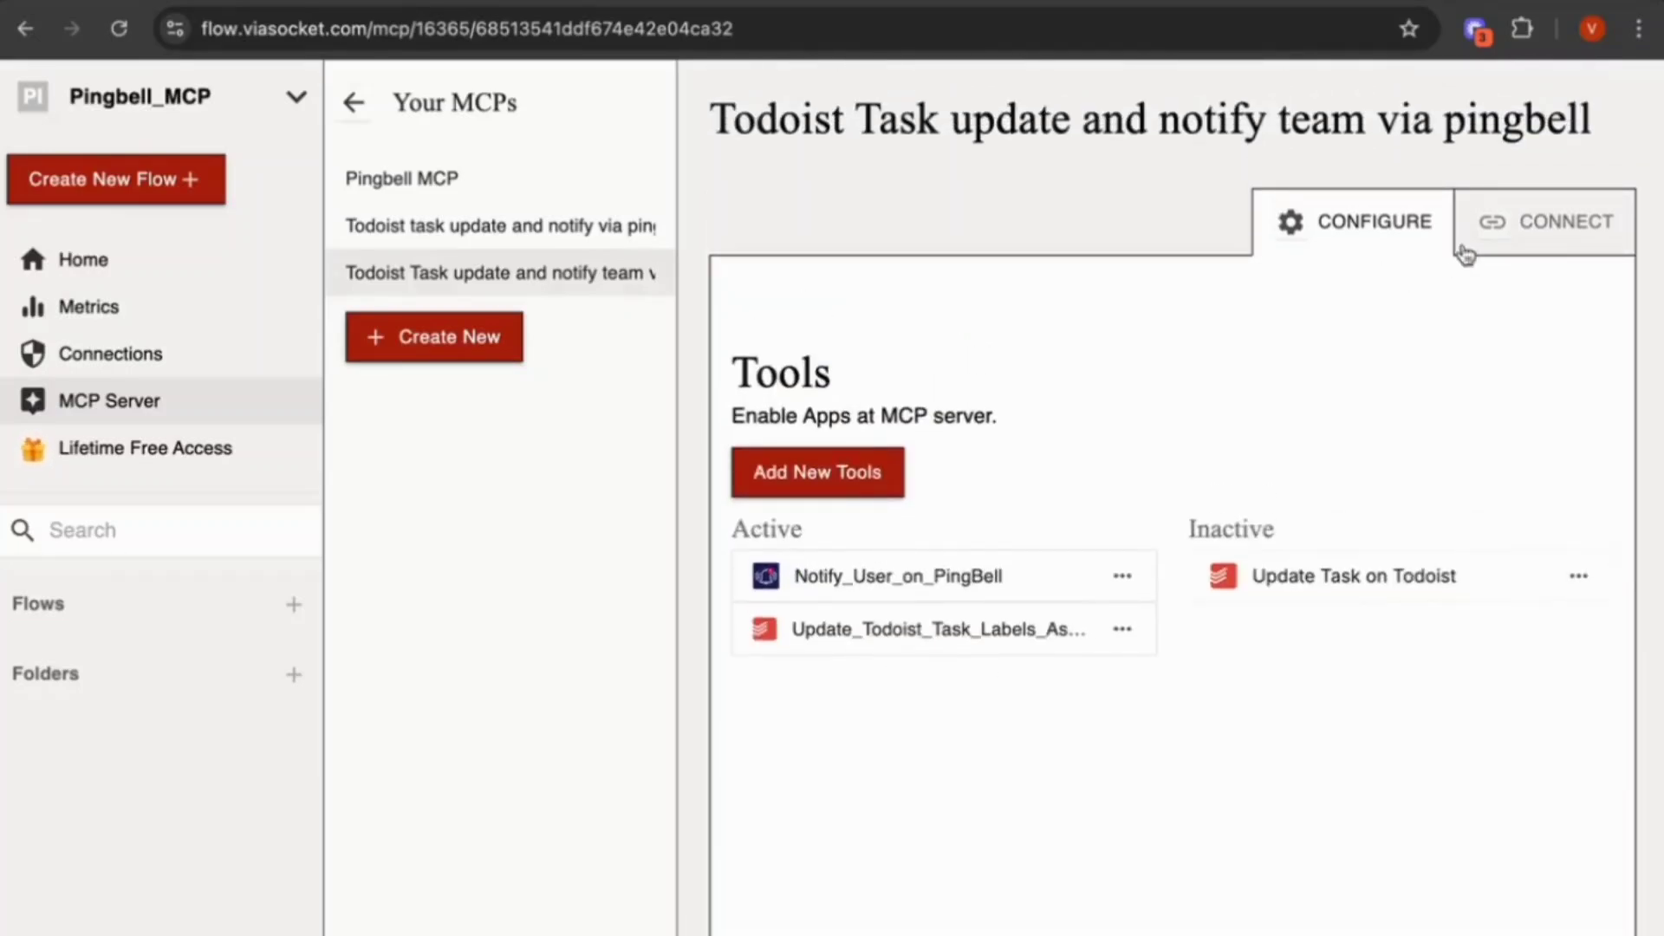
{"action": "left_click", "coordinate": [1502, 238]}
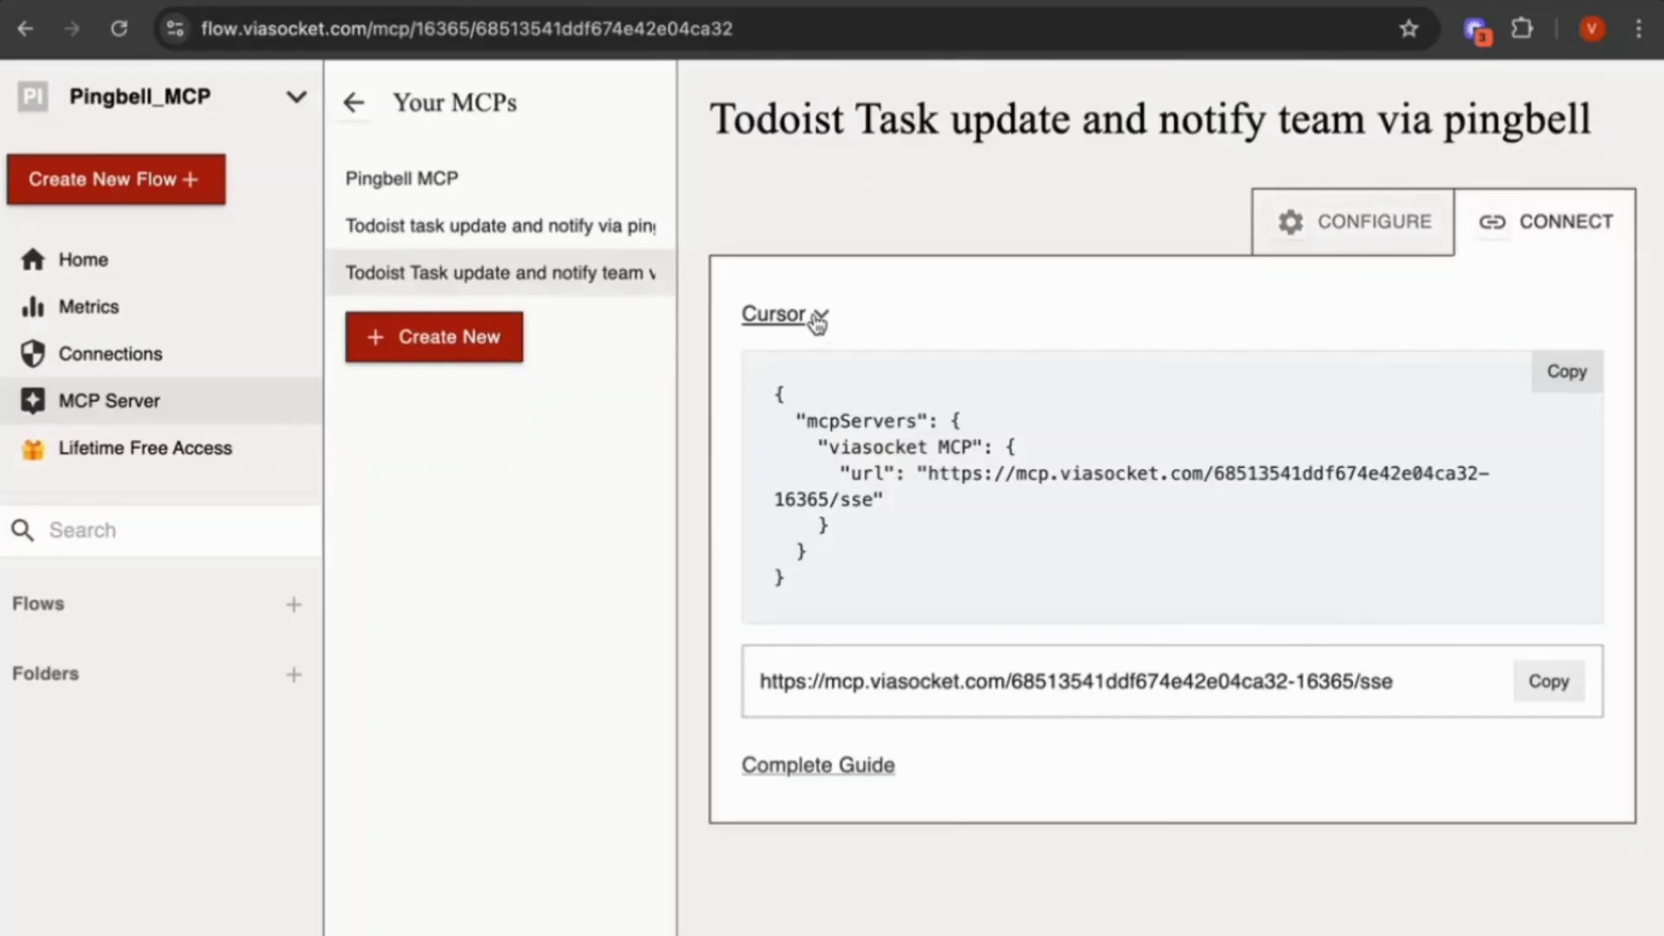
{"action": "left_click", "coordinate": [817, 317]}
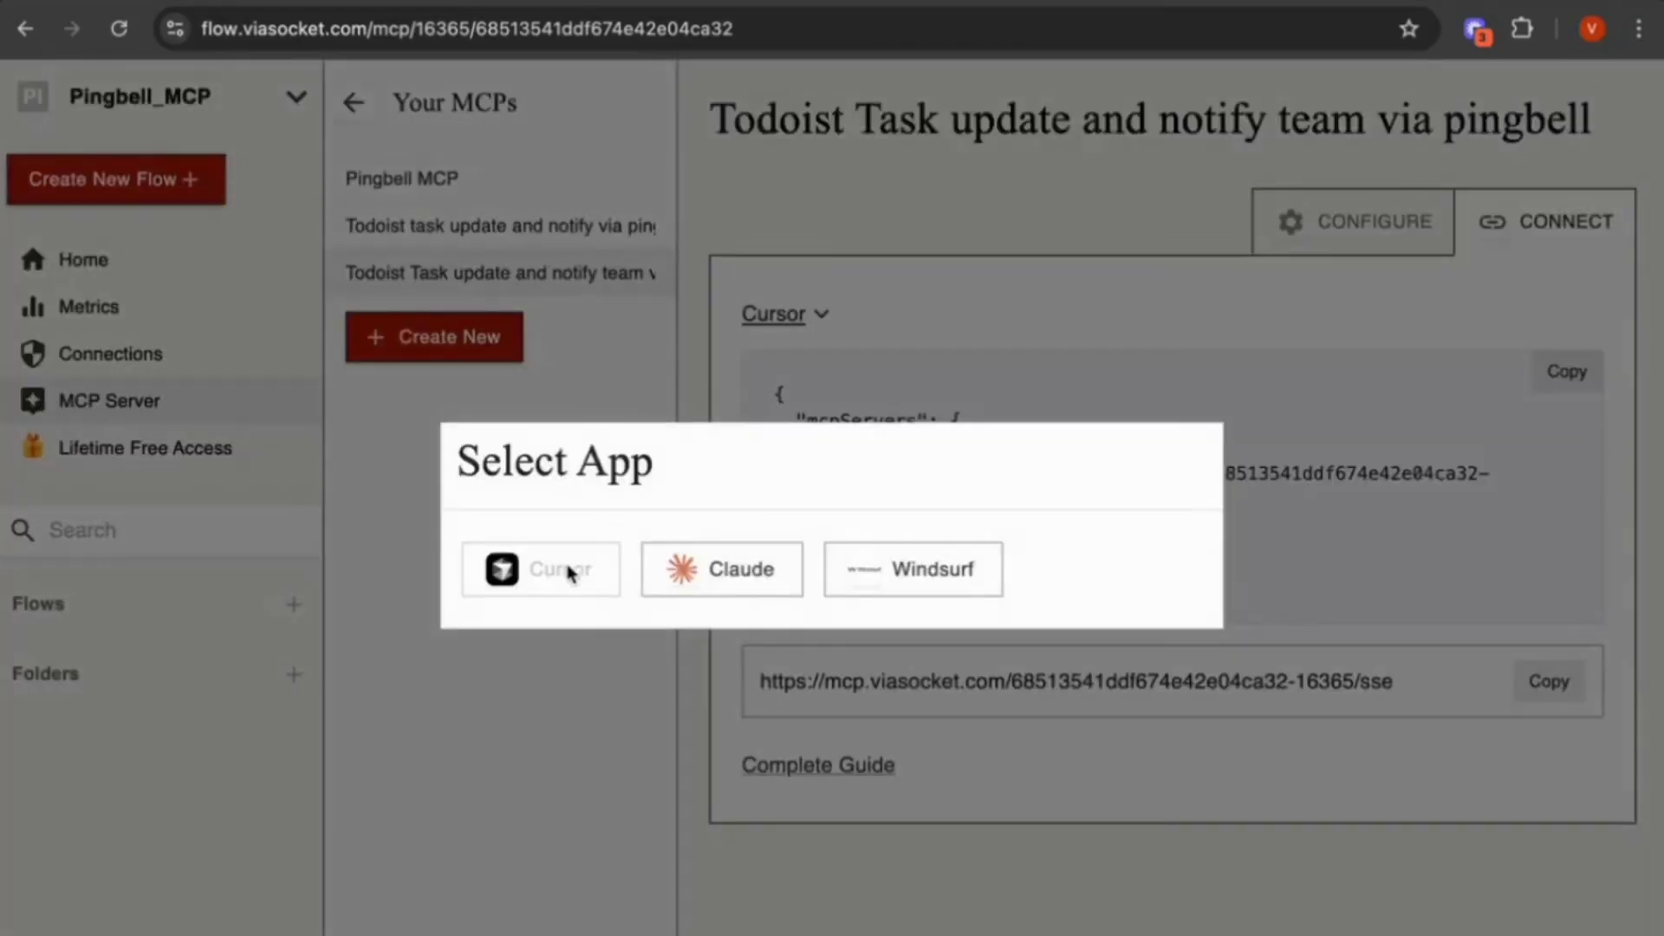
{"action": "left_click", "coordinate": [1006, 331]}
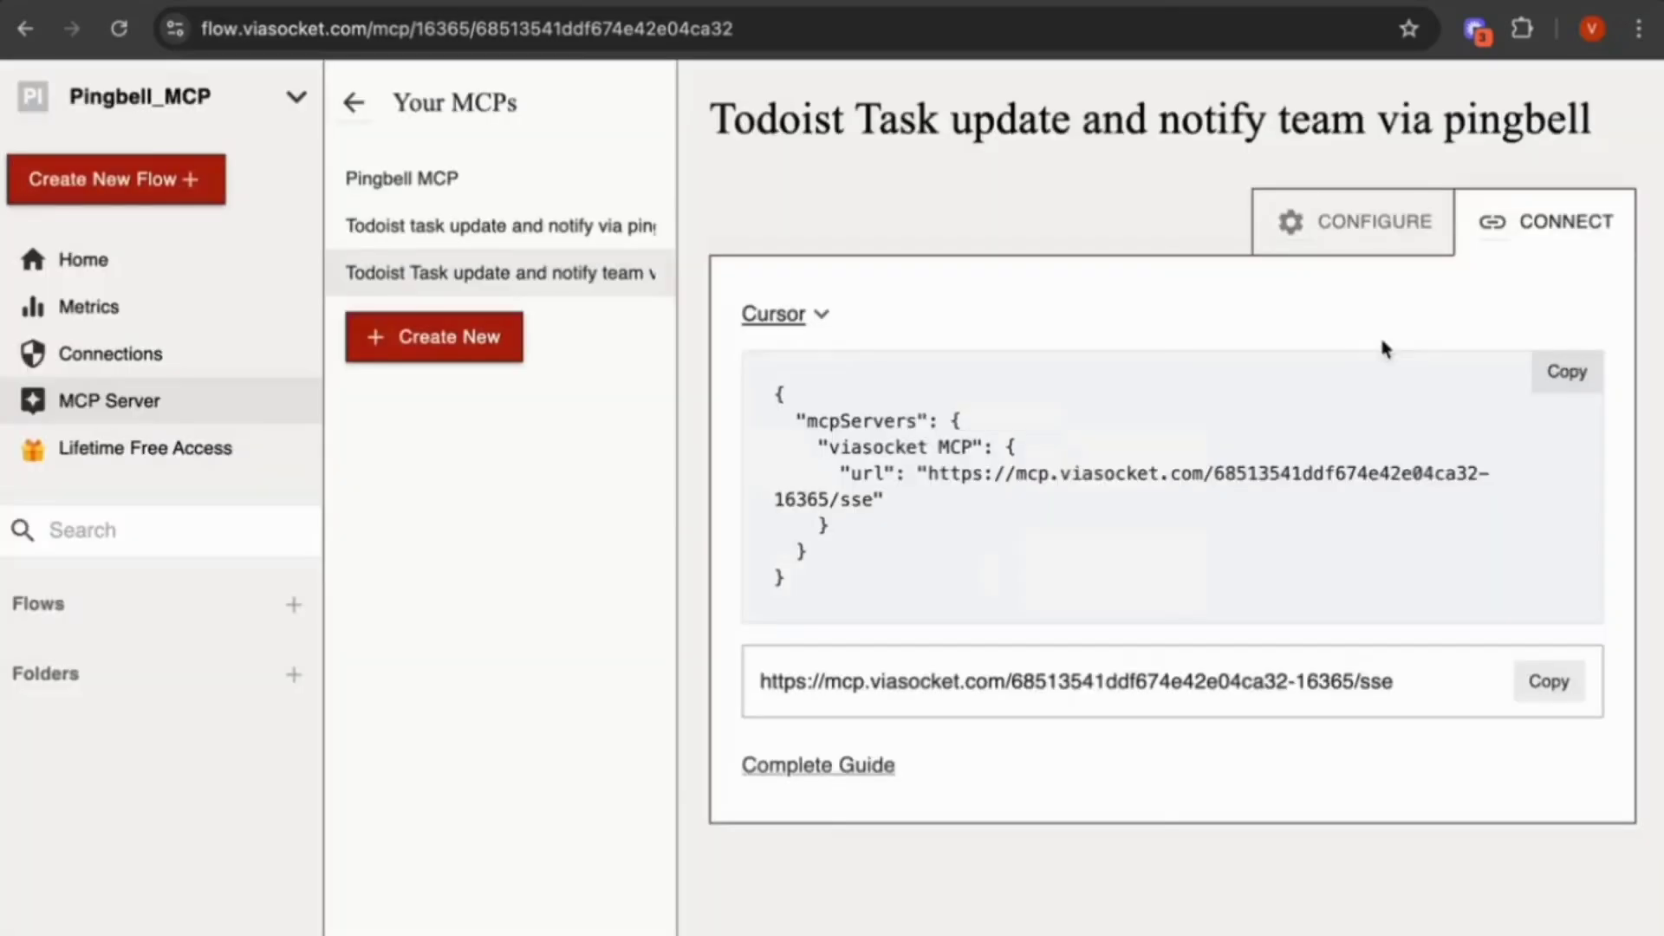
{"action": "left_click", "coordinate": [1563, 375]}
Switch to Cursor and open the viasocket MCP server's configuration file from the MCP Tools settings.
{"action": "key", "text": "ctrl+Left"}
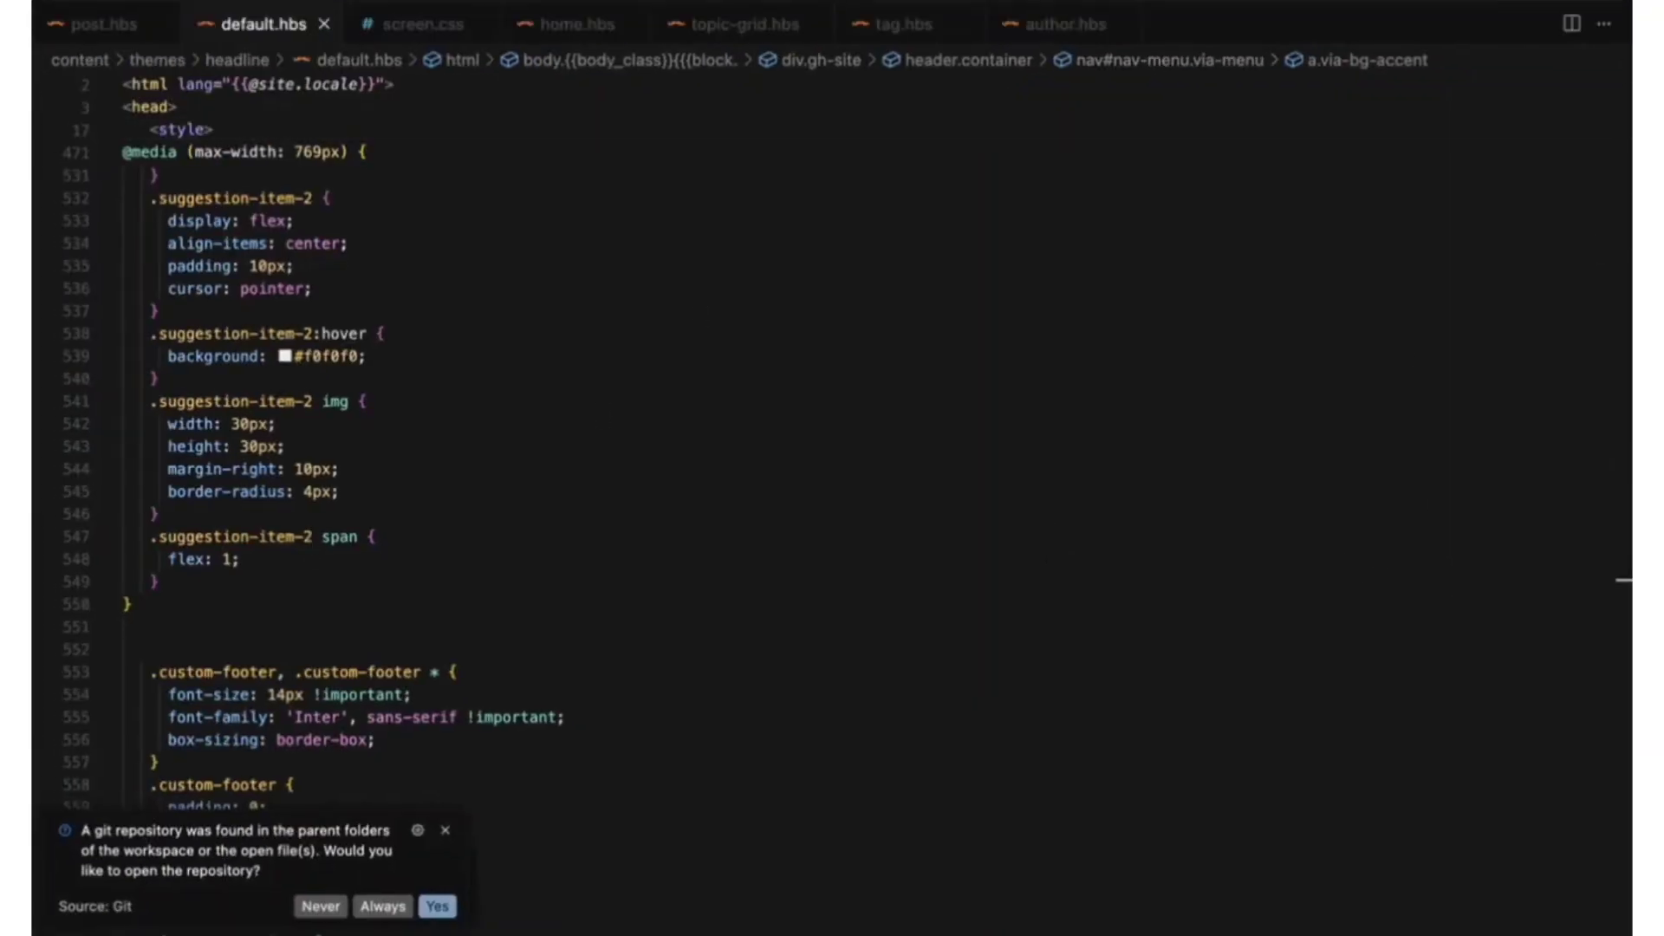
{"action": "left_click", "coordinate": [1560, 9]}
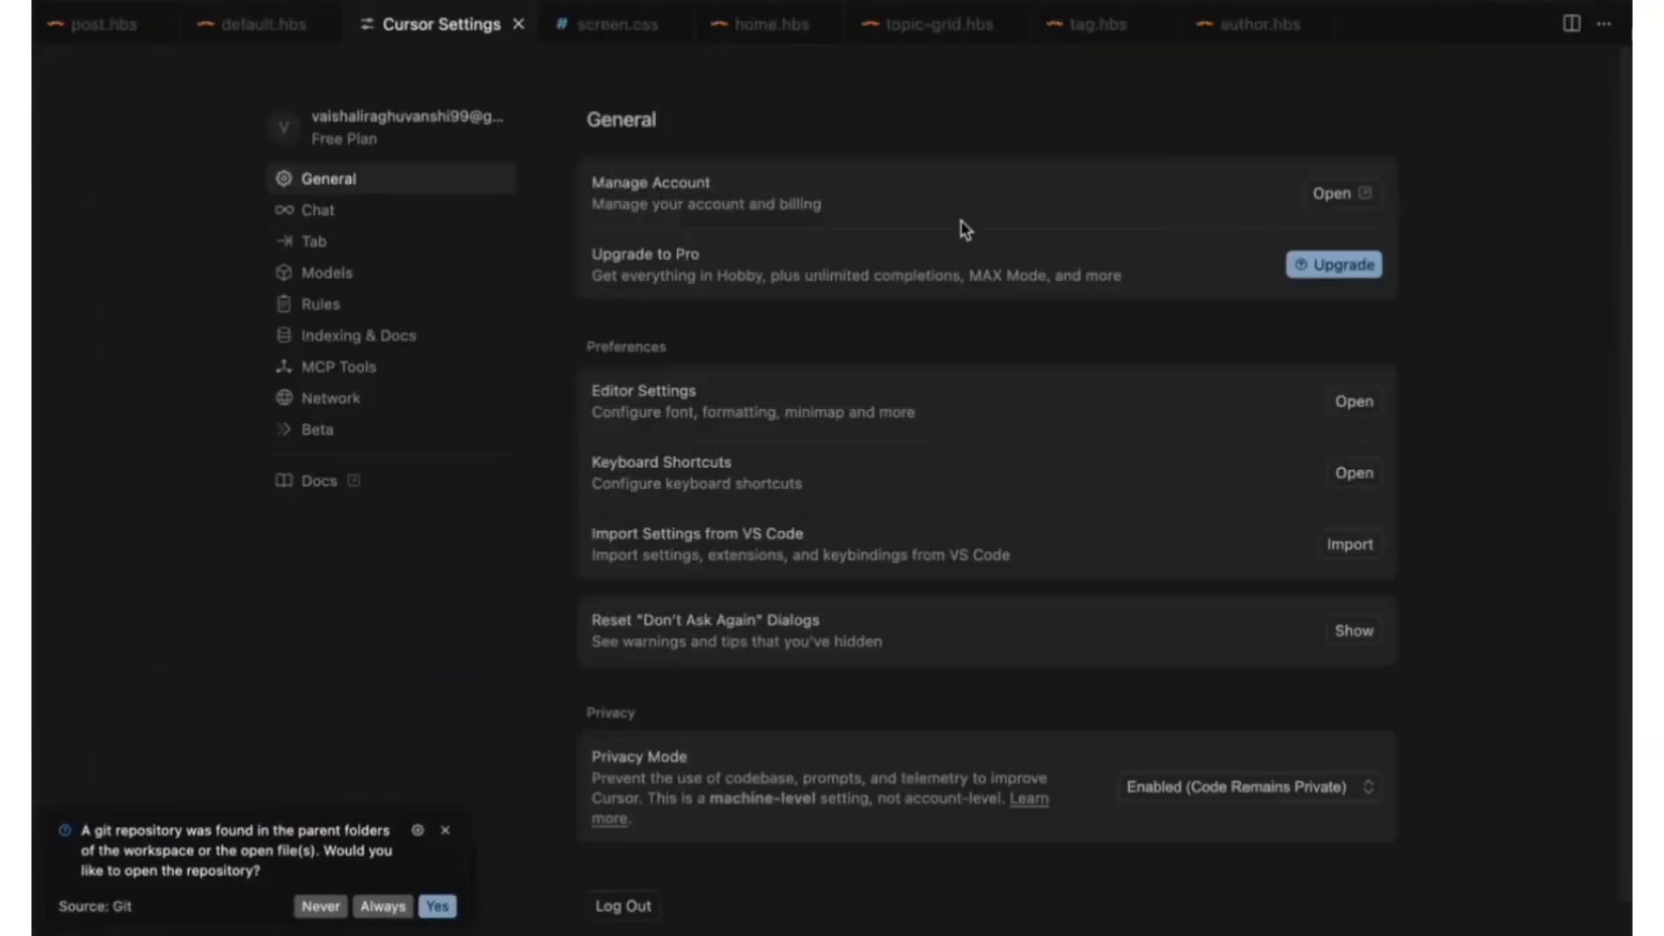
{"action": "left_click", "coordinate": [334, 368]}
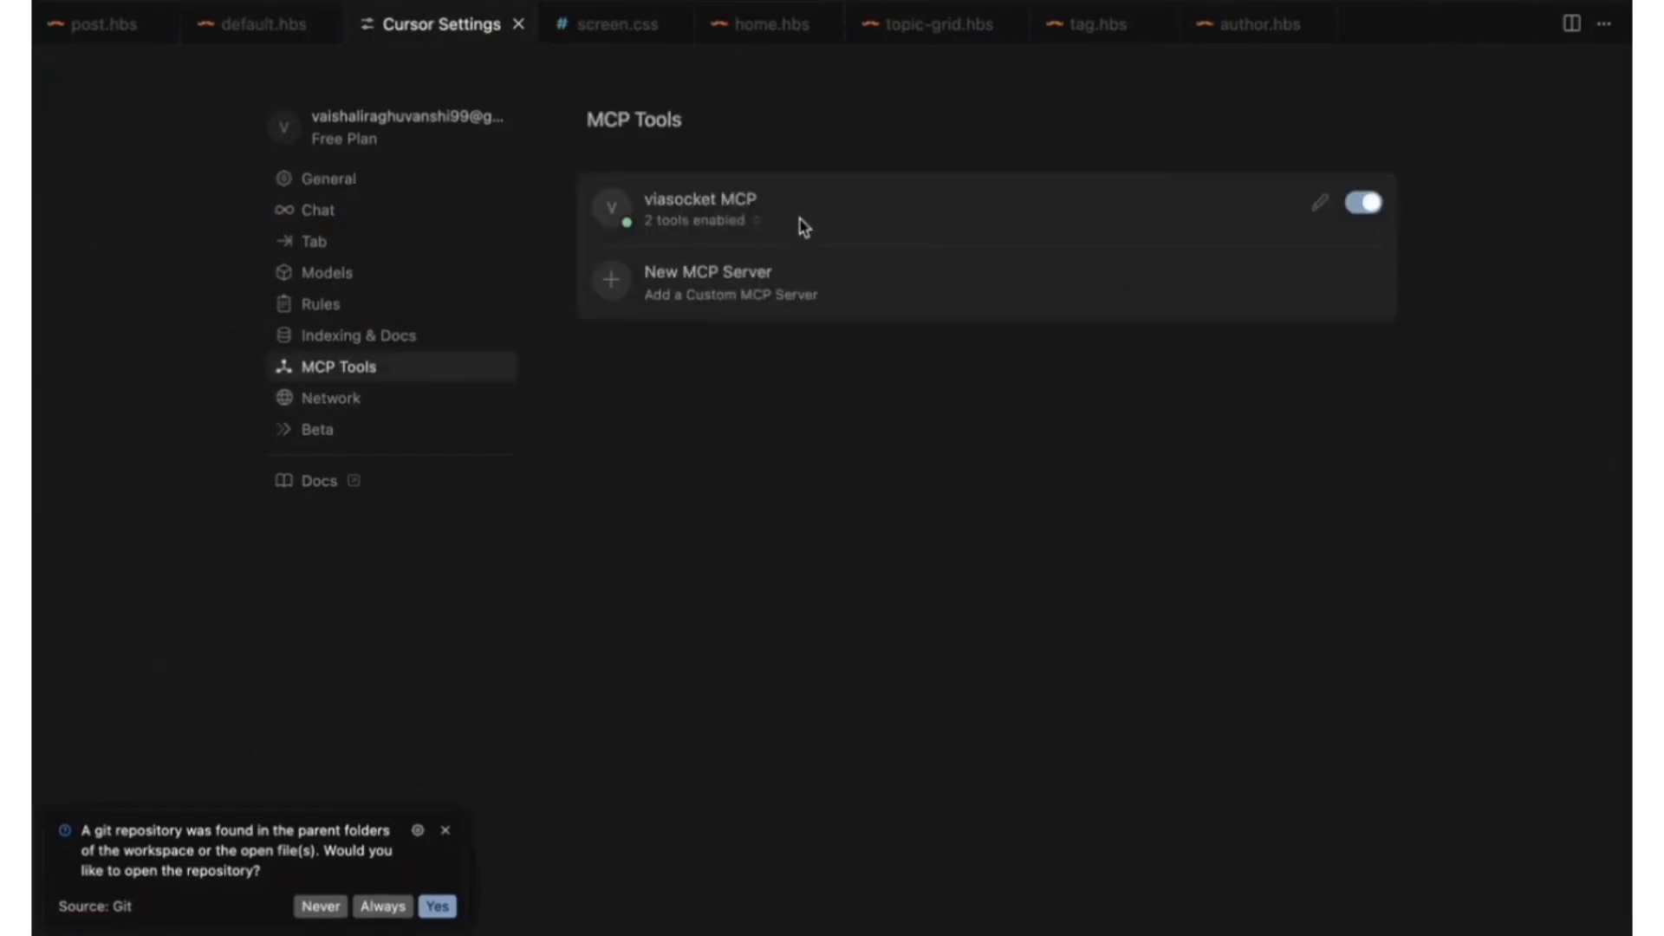
{"action": "left_click", "coordinate": [1319, 206]}
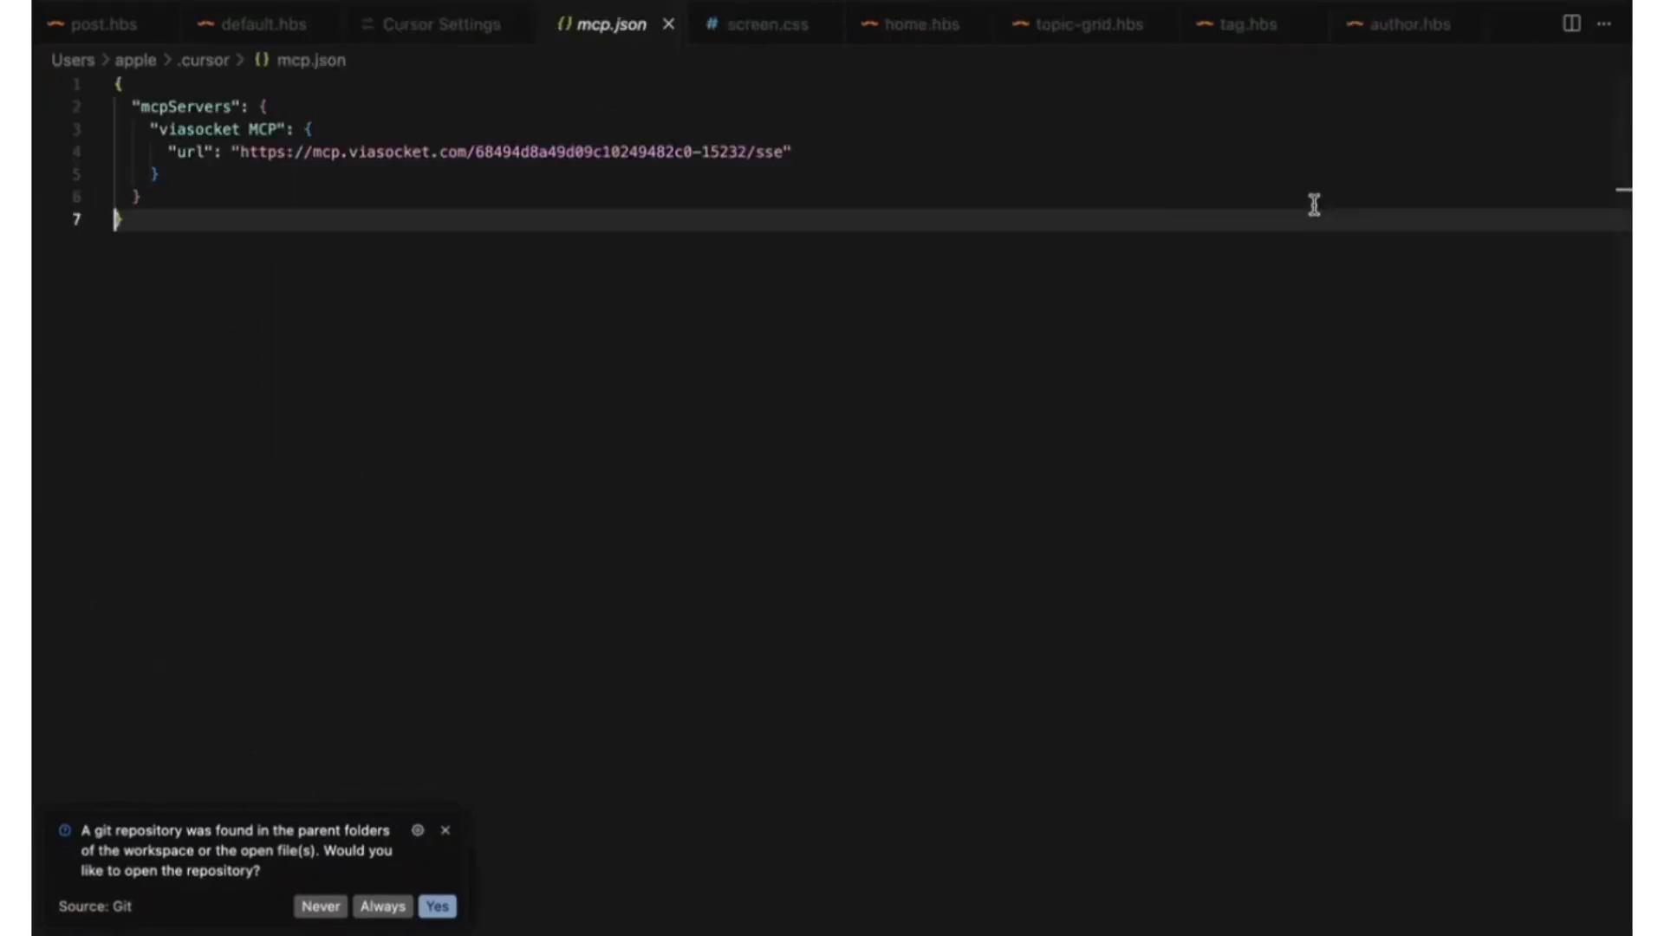
Replace the entire contents of mcp.json with the copied viaSocket server configuration and save the file.
{"action": "key", "text": "super+a"}
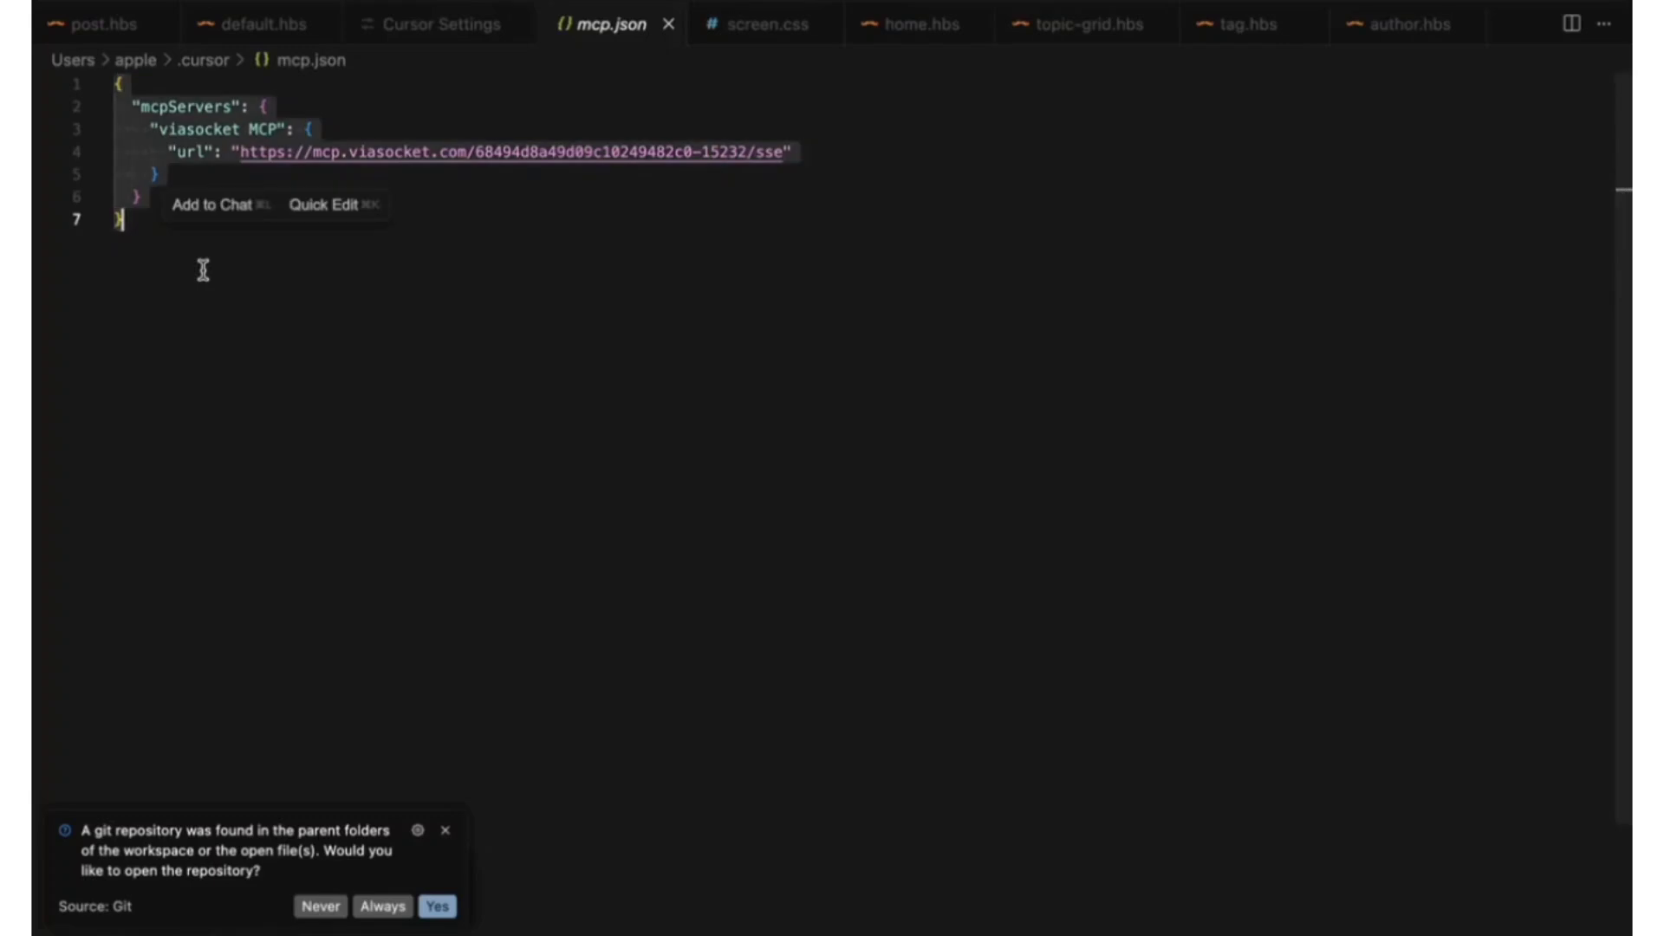
{"action": "key", "text": "BackSpace"}
{"action": "key", "text": "super+v"}
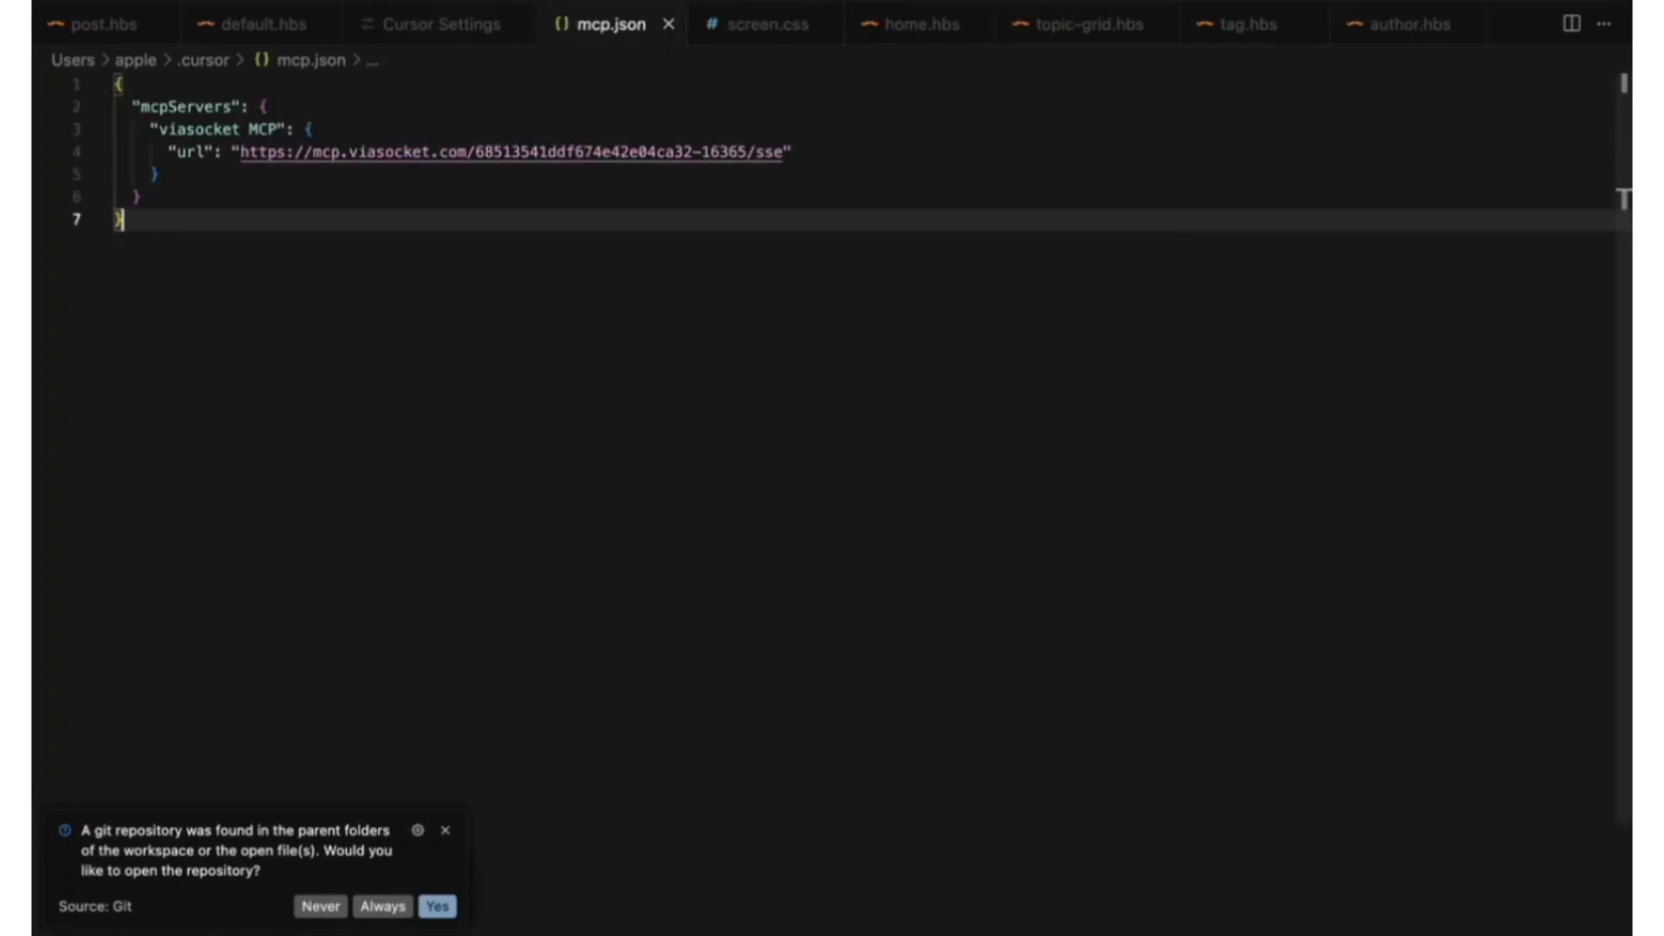
{"action": "key", "text": "super+s"}
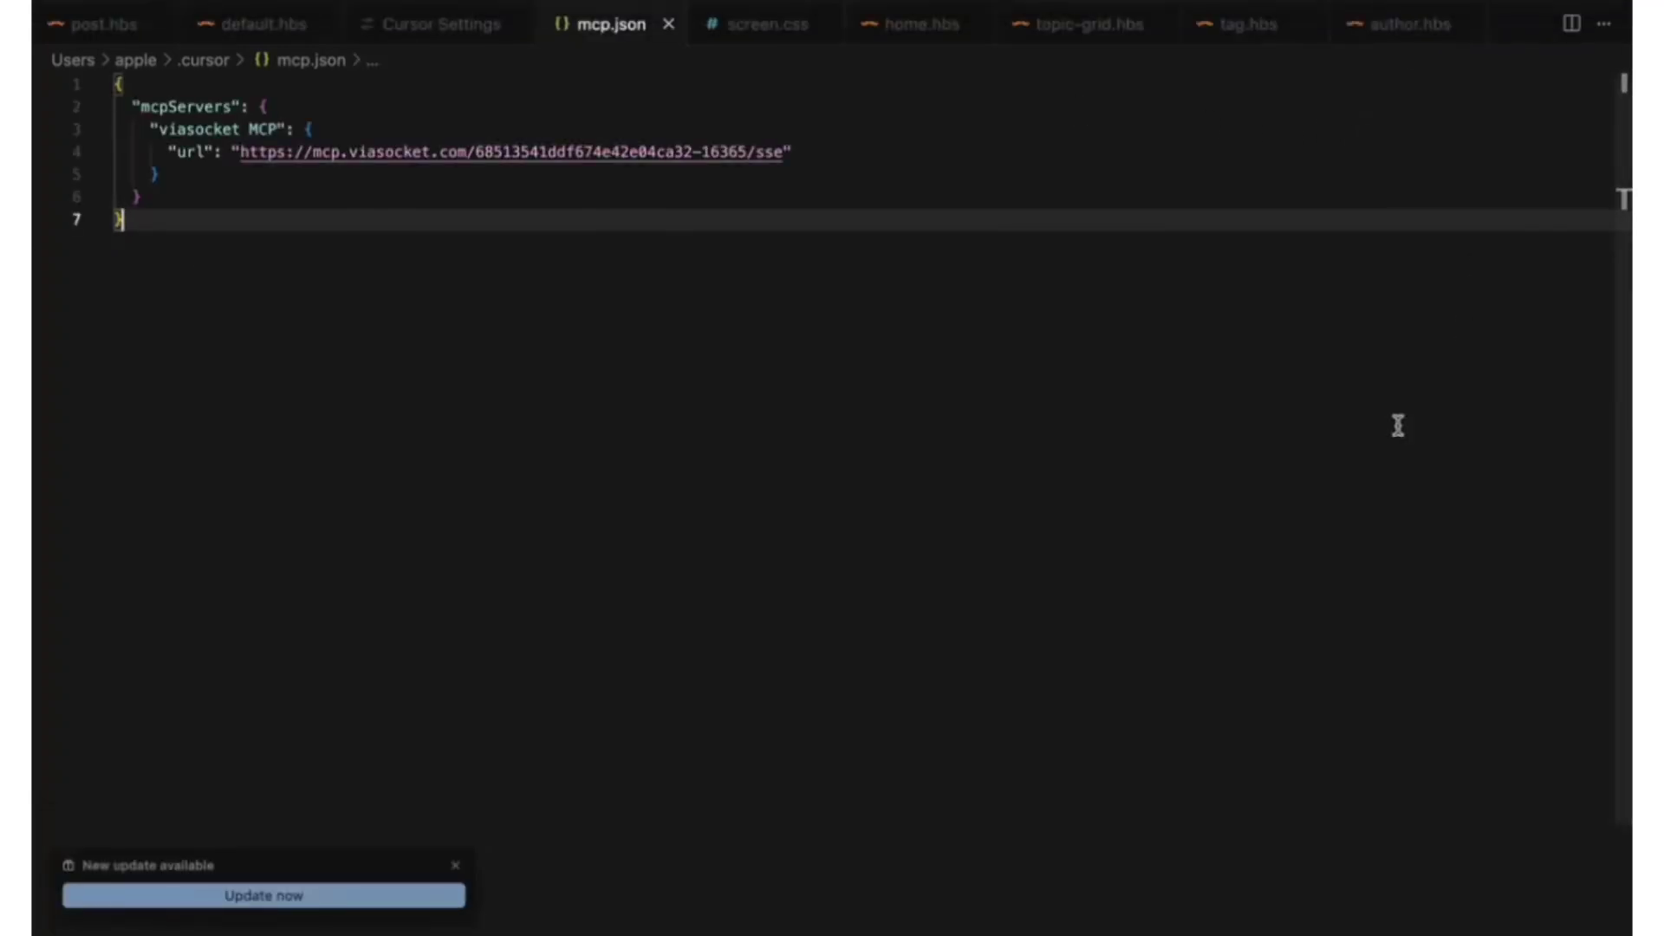
Return to Cursor's MCP Tools settings, restart the viasocket MCP server by disabling and re-enabling it, and expand its list of tools.
{"action": "left_click", "coordinate": [1604, 4]}
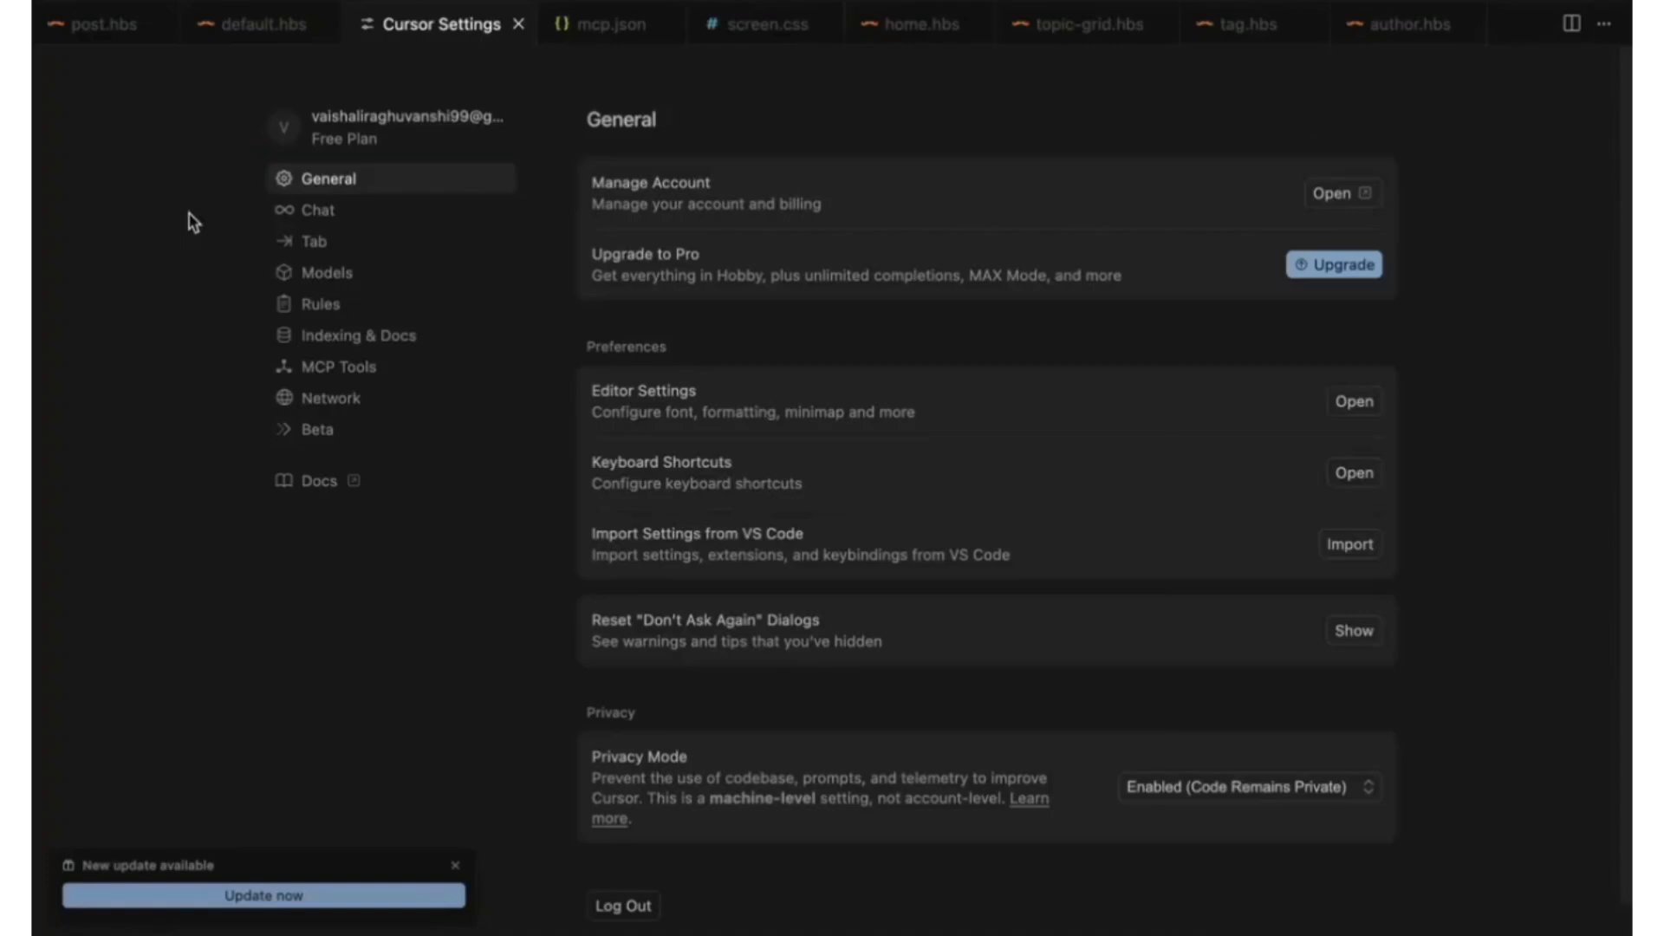
{"action": "left_click", "coordinate": [309, 372]}
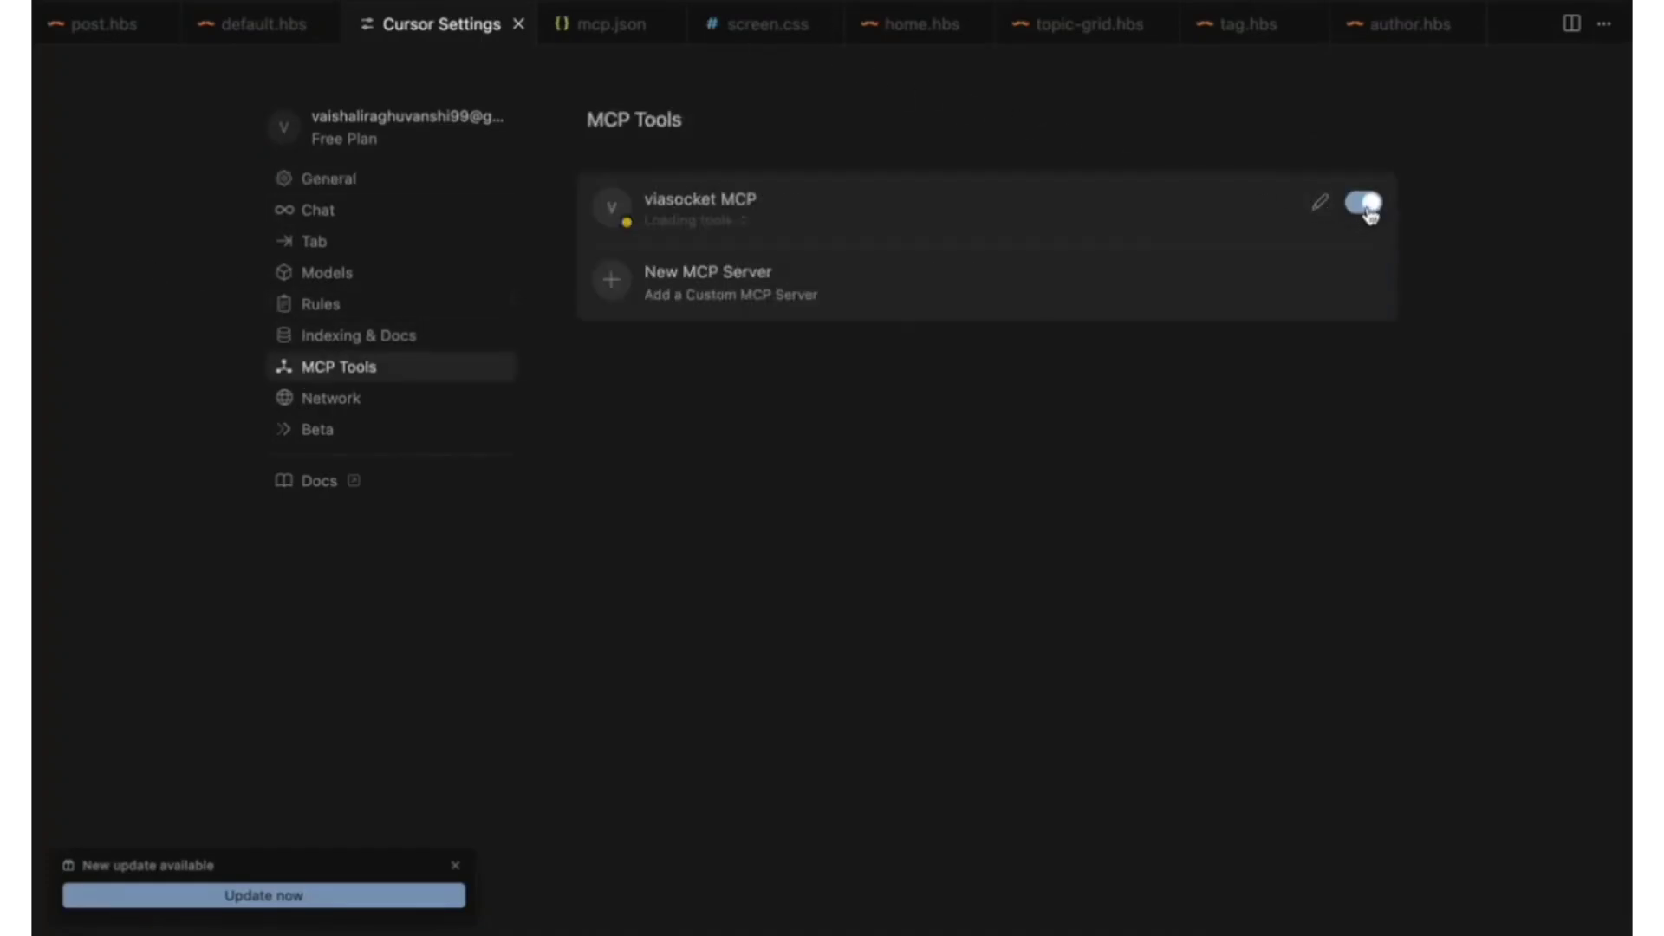
{"action": "left_click", "coordinate": [1369, 212]}
{"action": "left_click", "coordinate": [1369, 212]}
{"action": "left_click", "coordinate": [677, 222]}
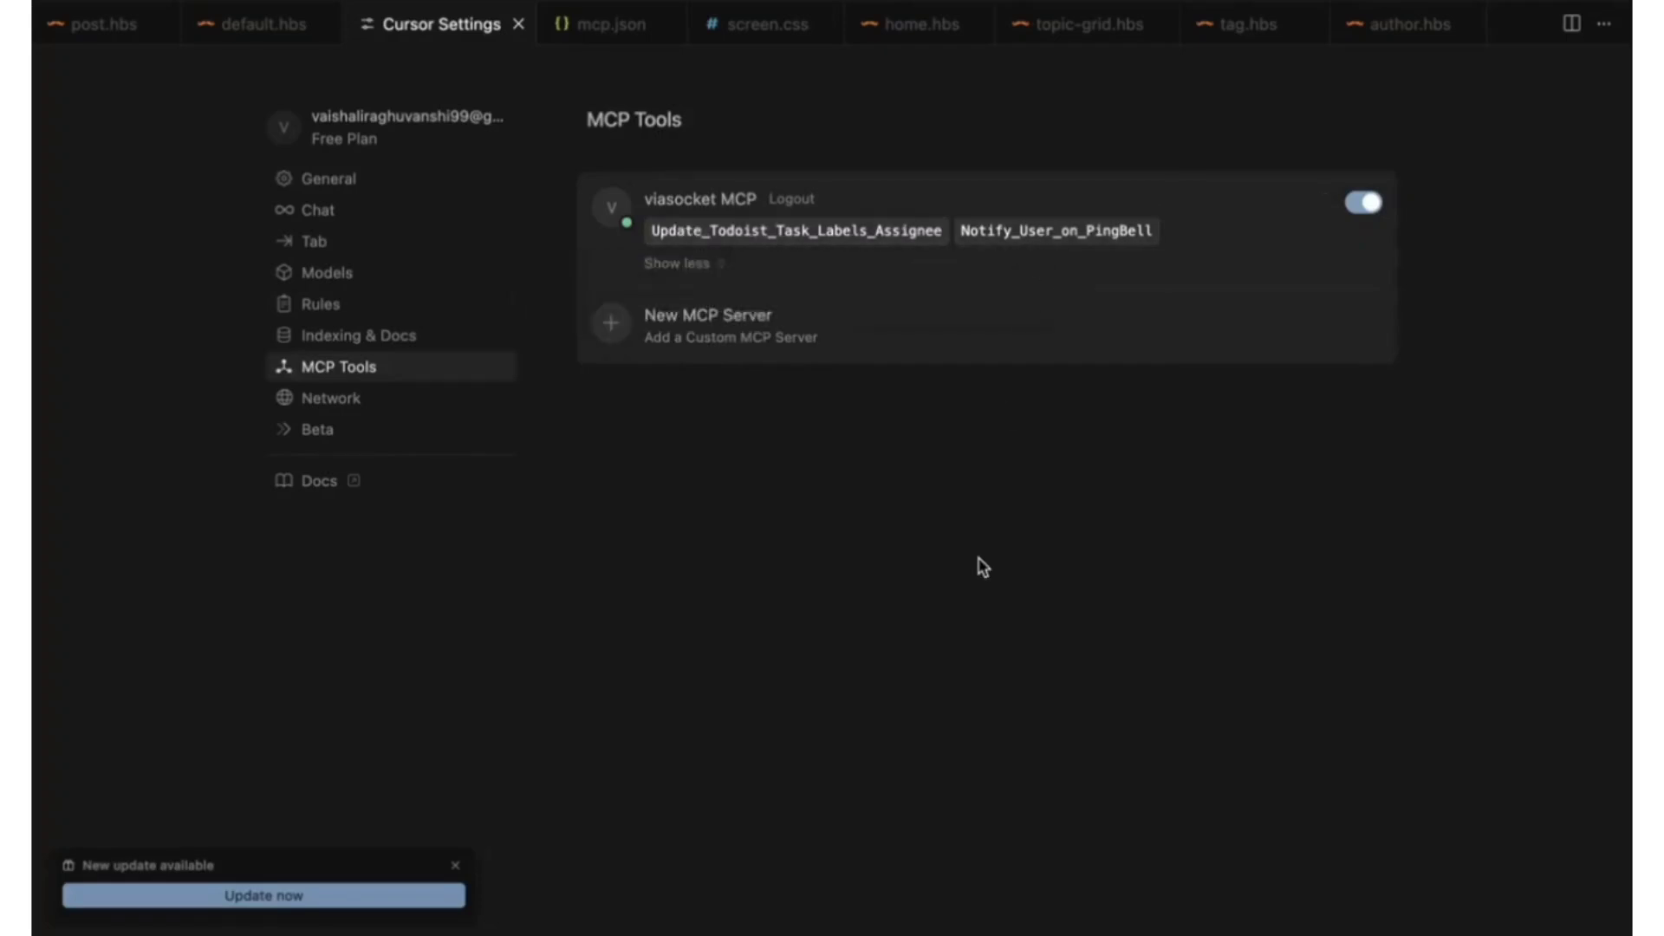
Open a new AI chat alongside the settings and keep it in Agent mode.
{"action": "key", "text": "super+l"}
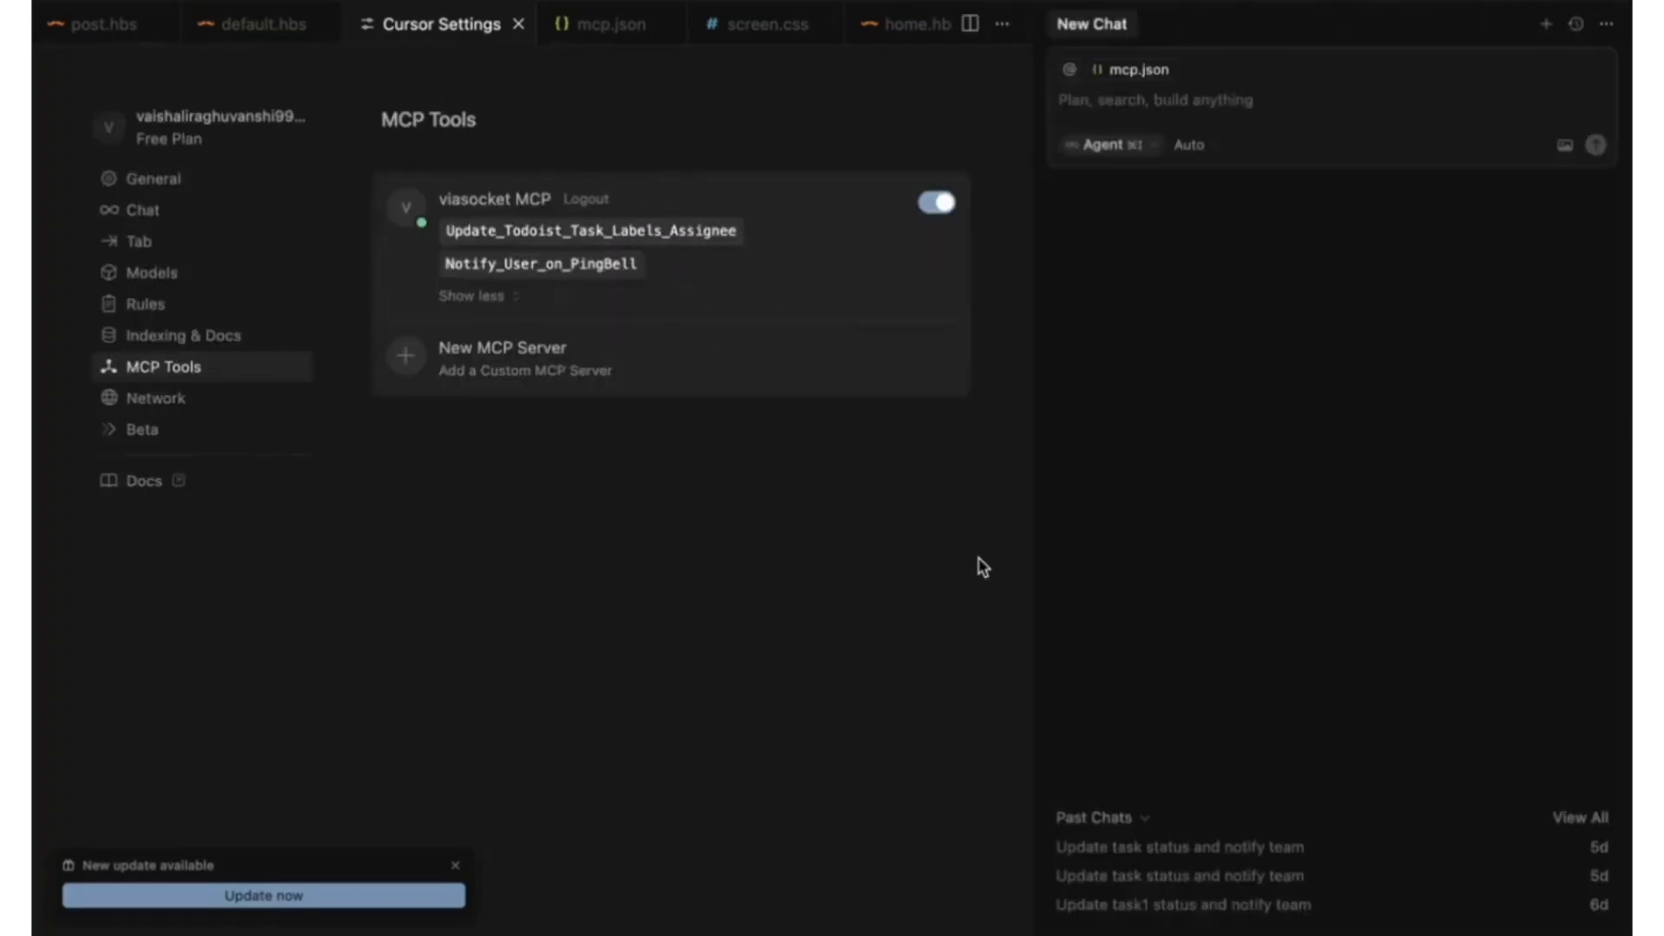
{"action": "left_click", "coordinate": [1127, 145]}
{"action": "left_click", "coordinate": [1127, 208]}
Send the agent the prompt 'Update the task "Task to update team using MCP" from start to complete and notify my team via pingbell.'.
{"action": "type", "text": "Update t"}
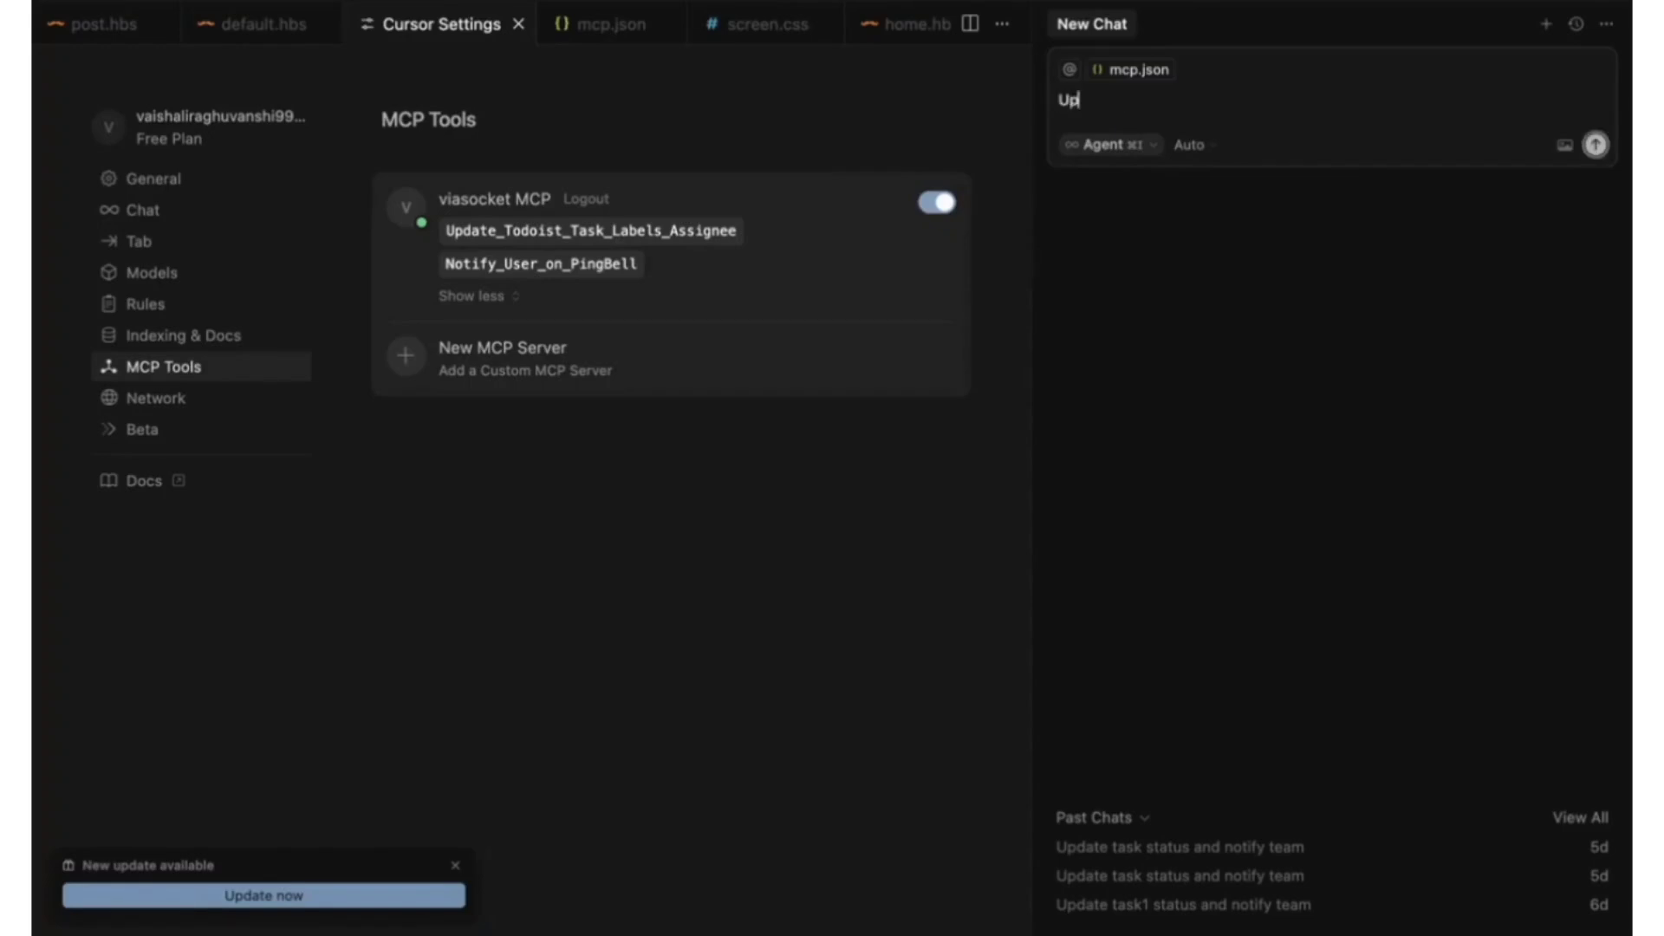
{"action": "type", "text": "he task \""}
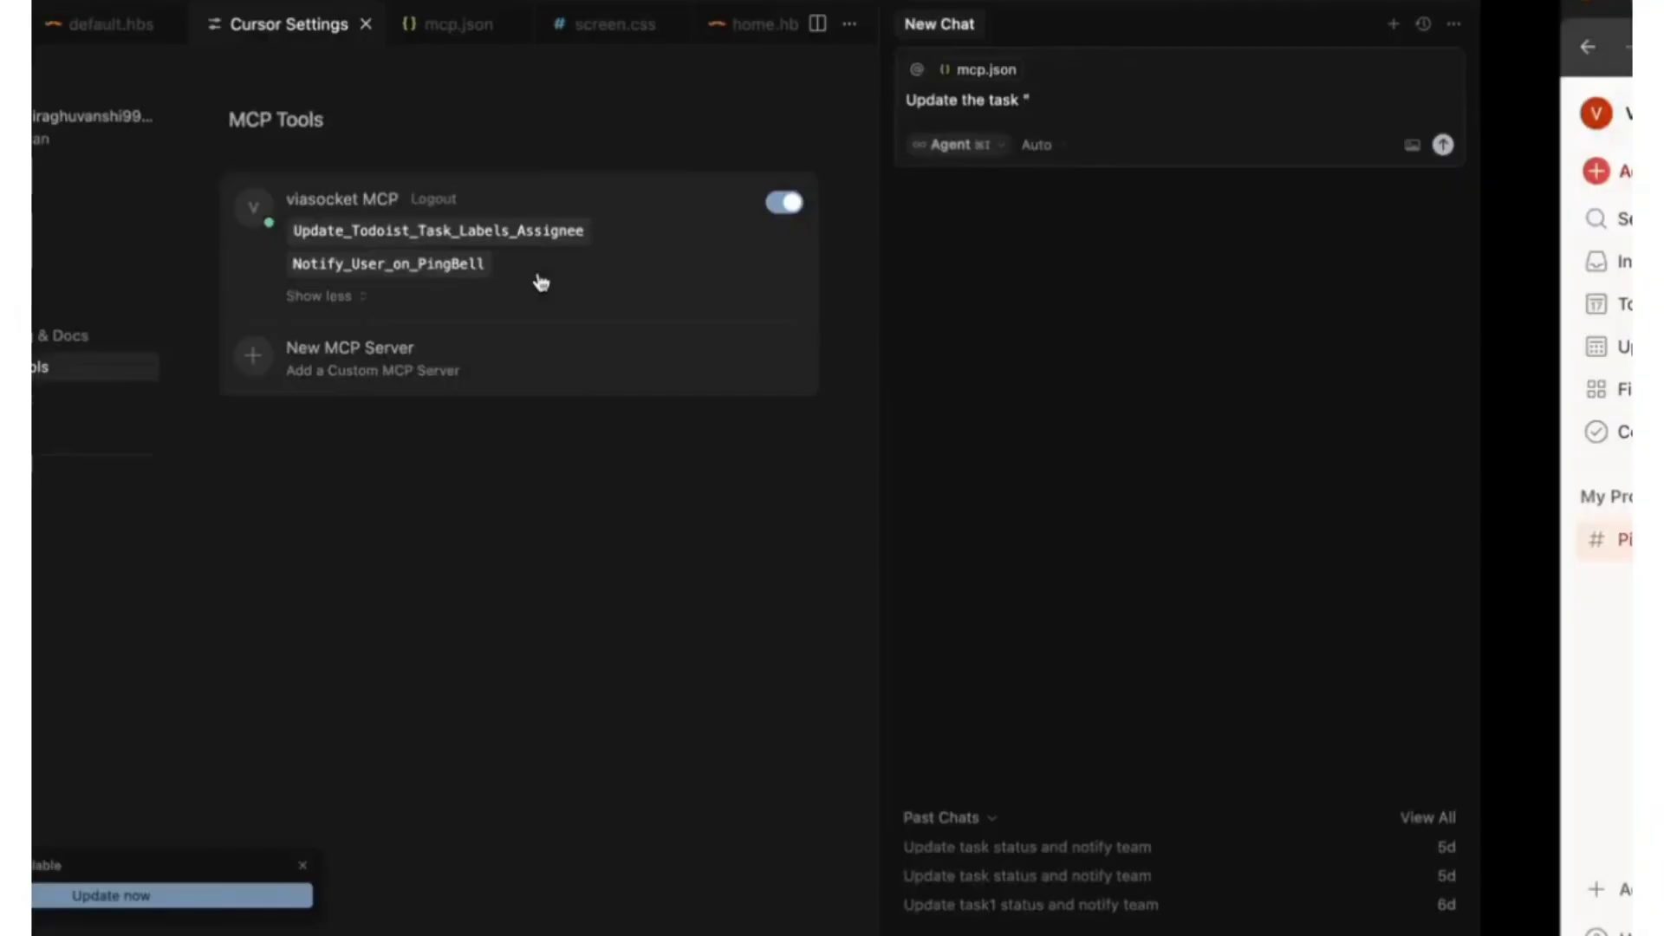
{"action": "type", "text": "Task to "}
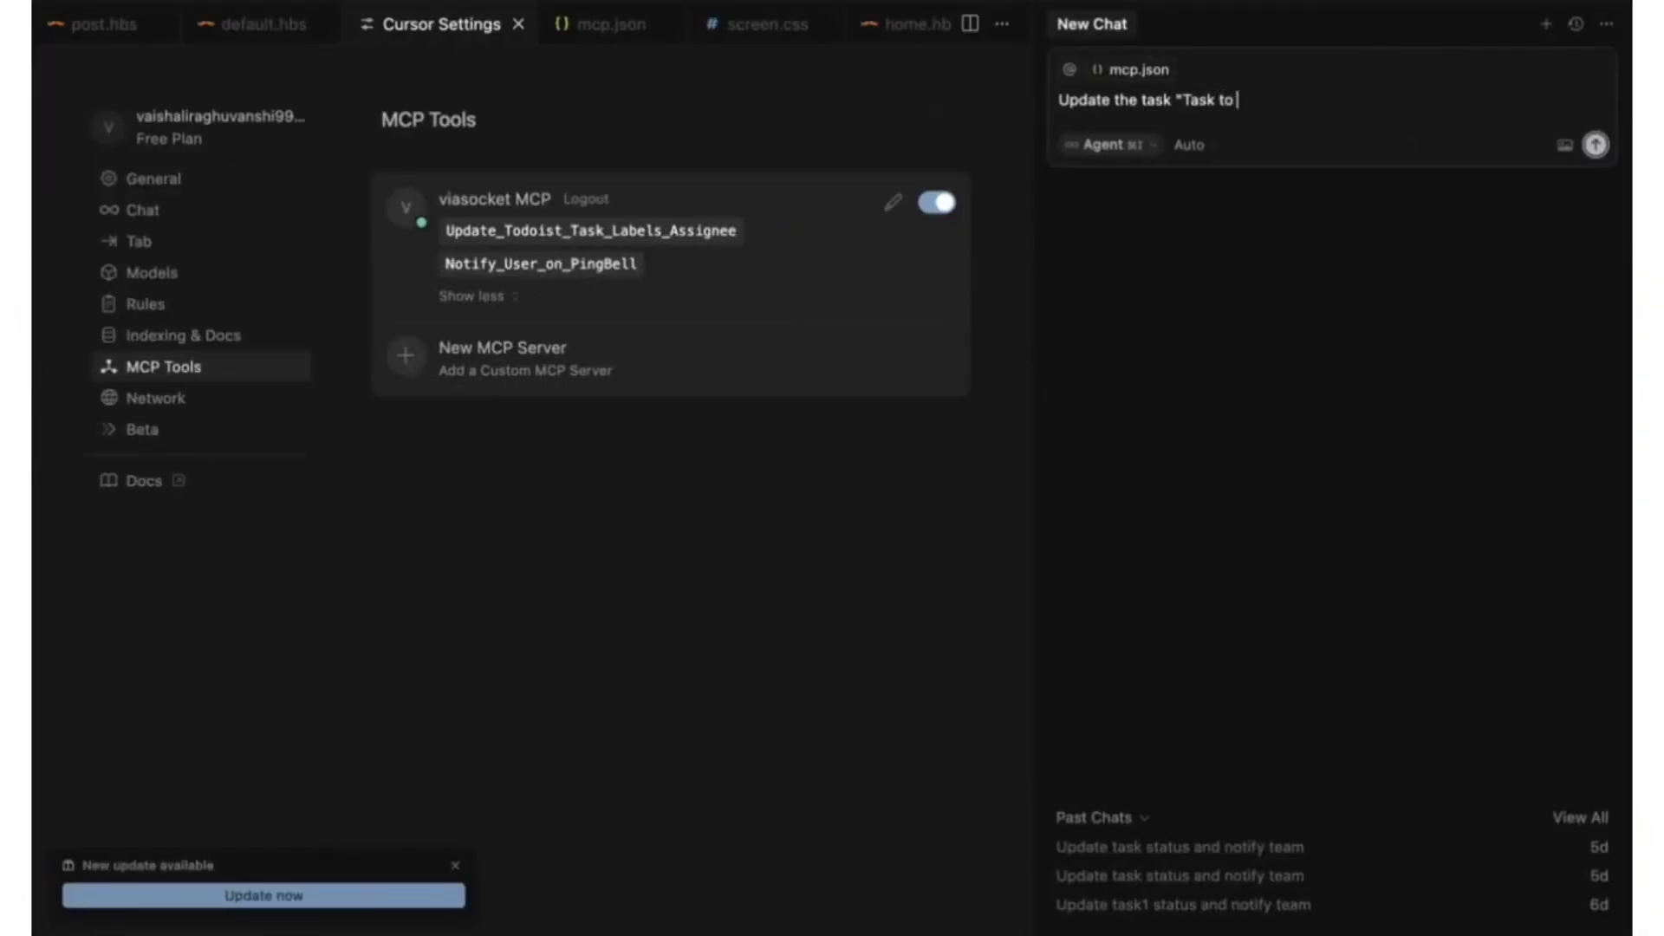
{"action": "type", "text": "update team using MCP"}
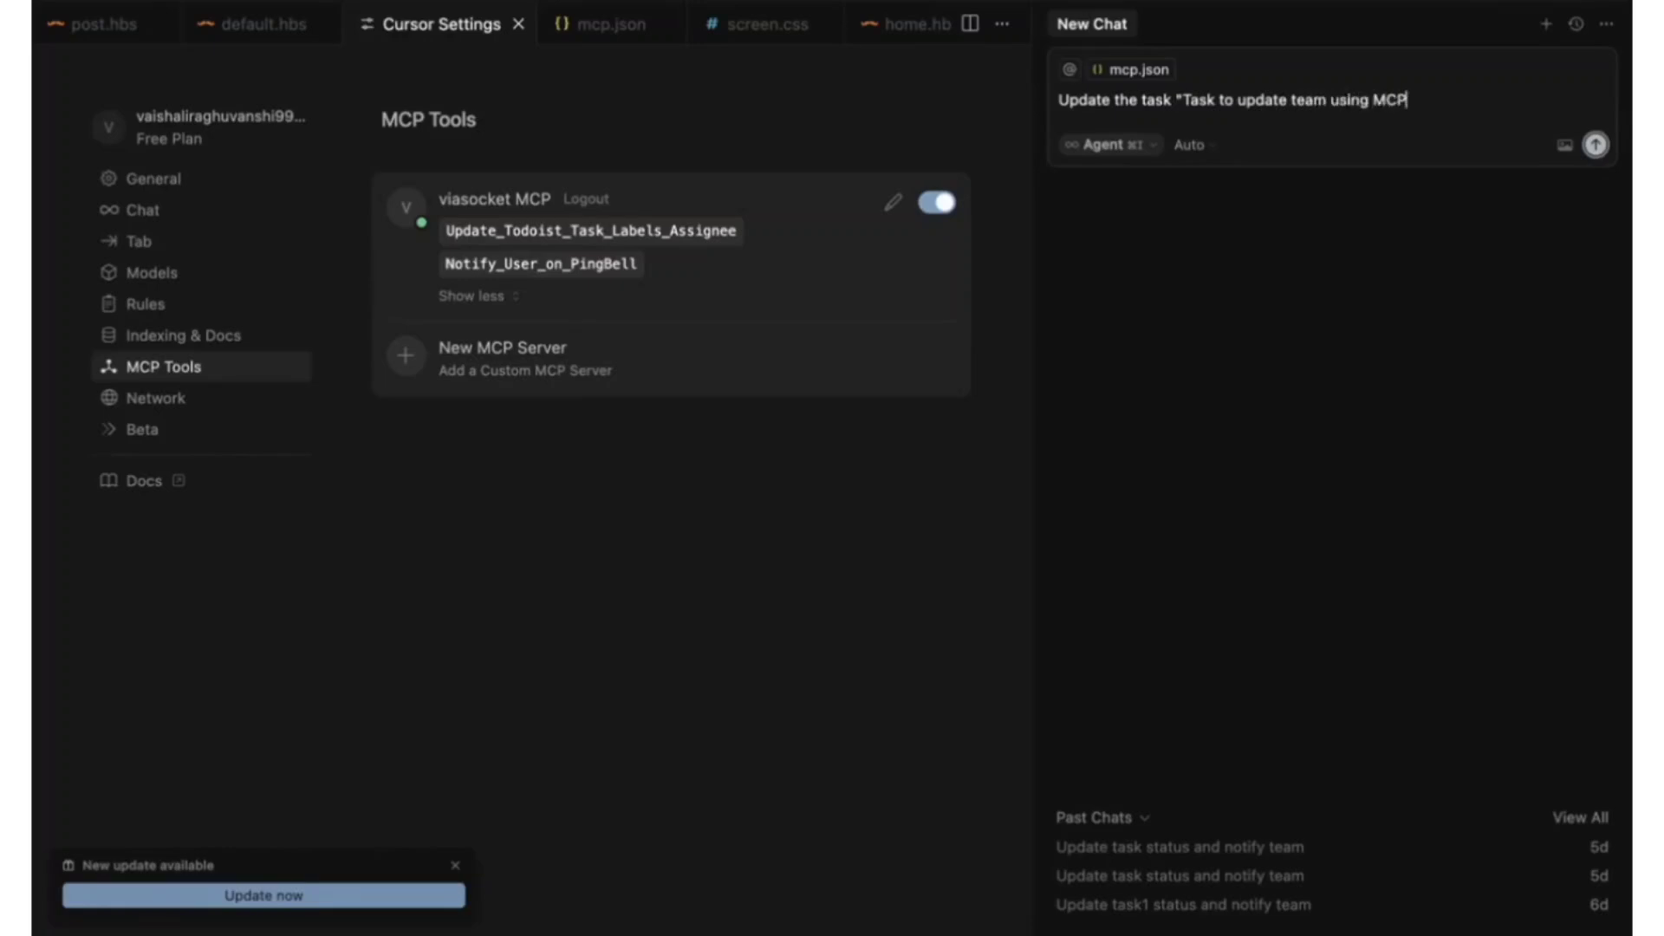
{"action": "type", "text": "\" from start to complet"}
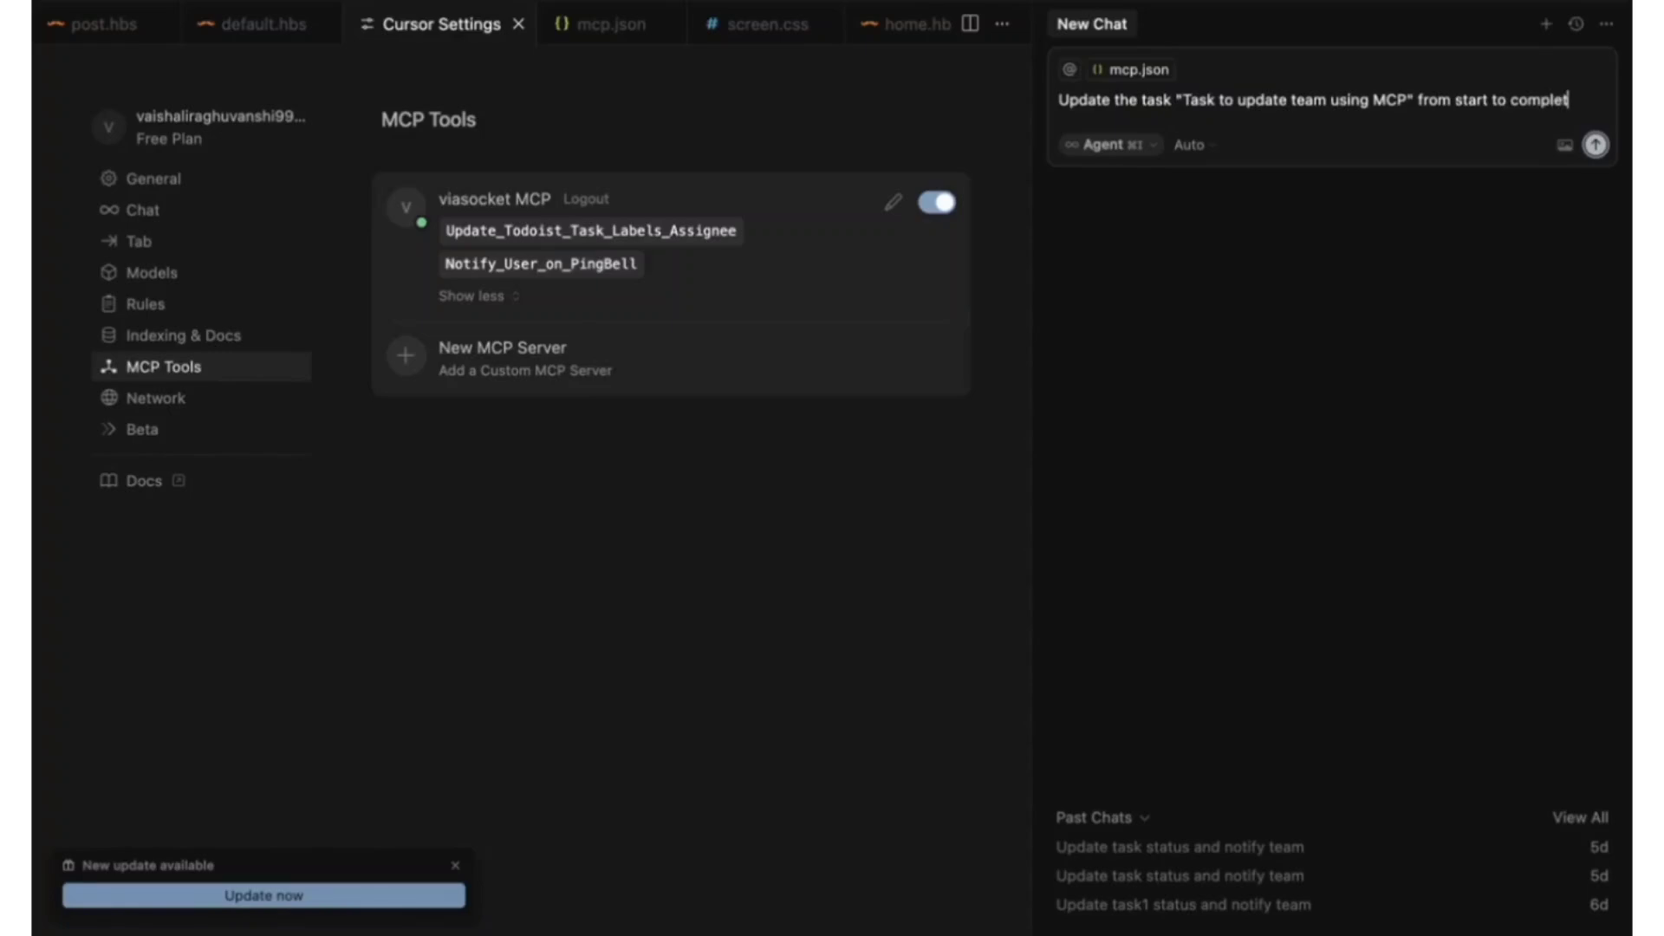
{"action": "type", "text": "e and notify m"}
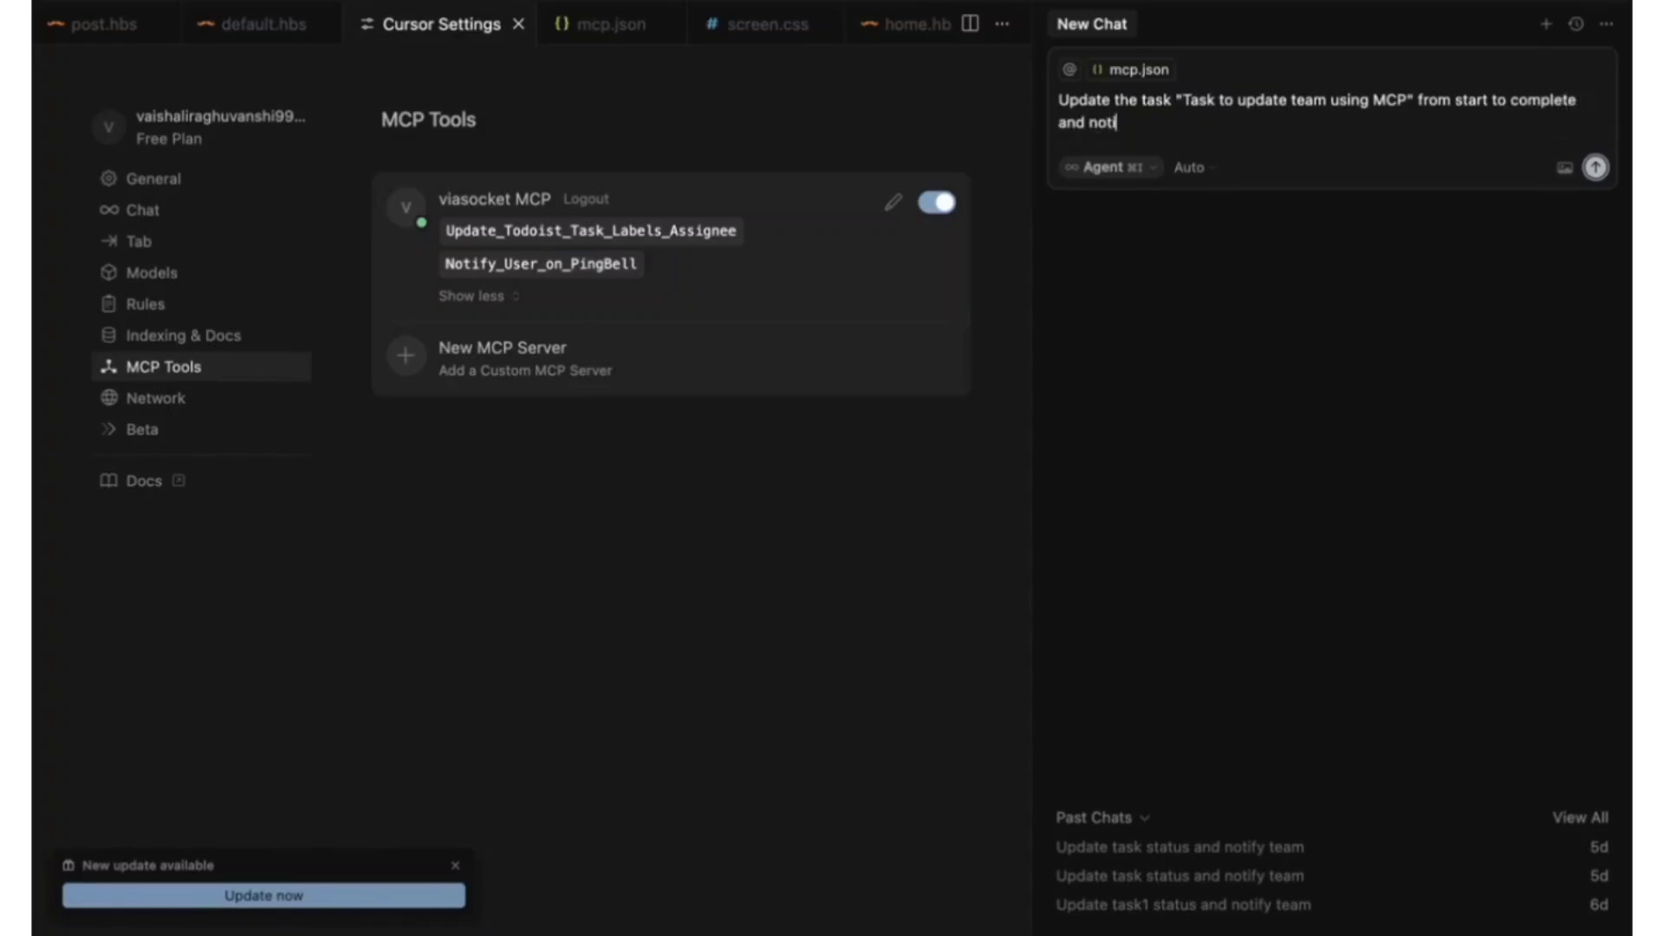
{"action": "type", "text": "y team on"}
{"action": "key", "text": "BackSpace"}
{"action": "key", "text": "BackSpace"}
{"action": "type", "text": "via pingbell."}
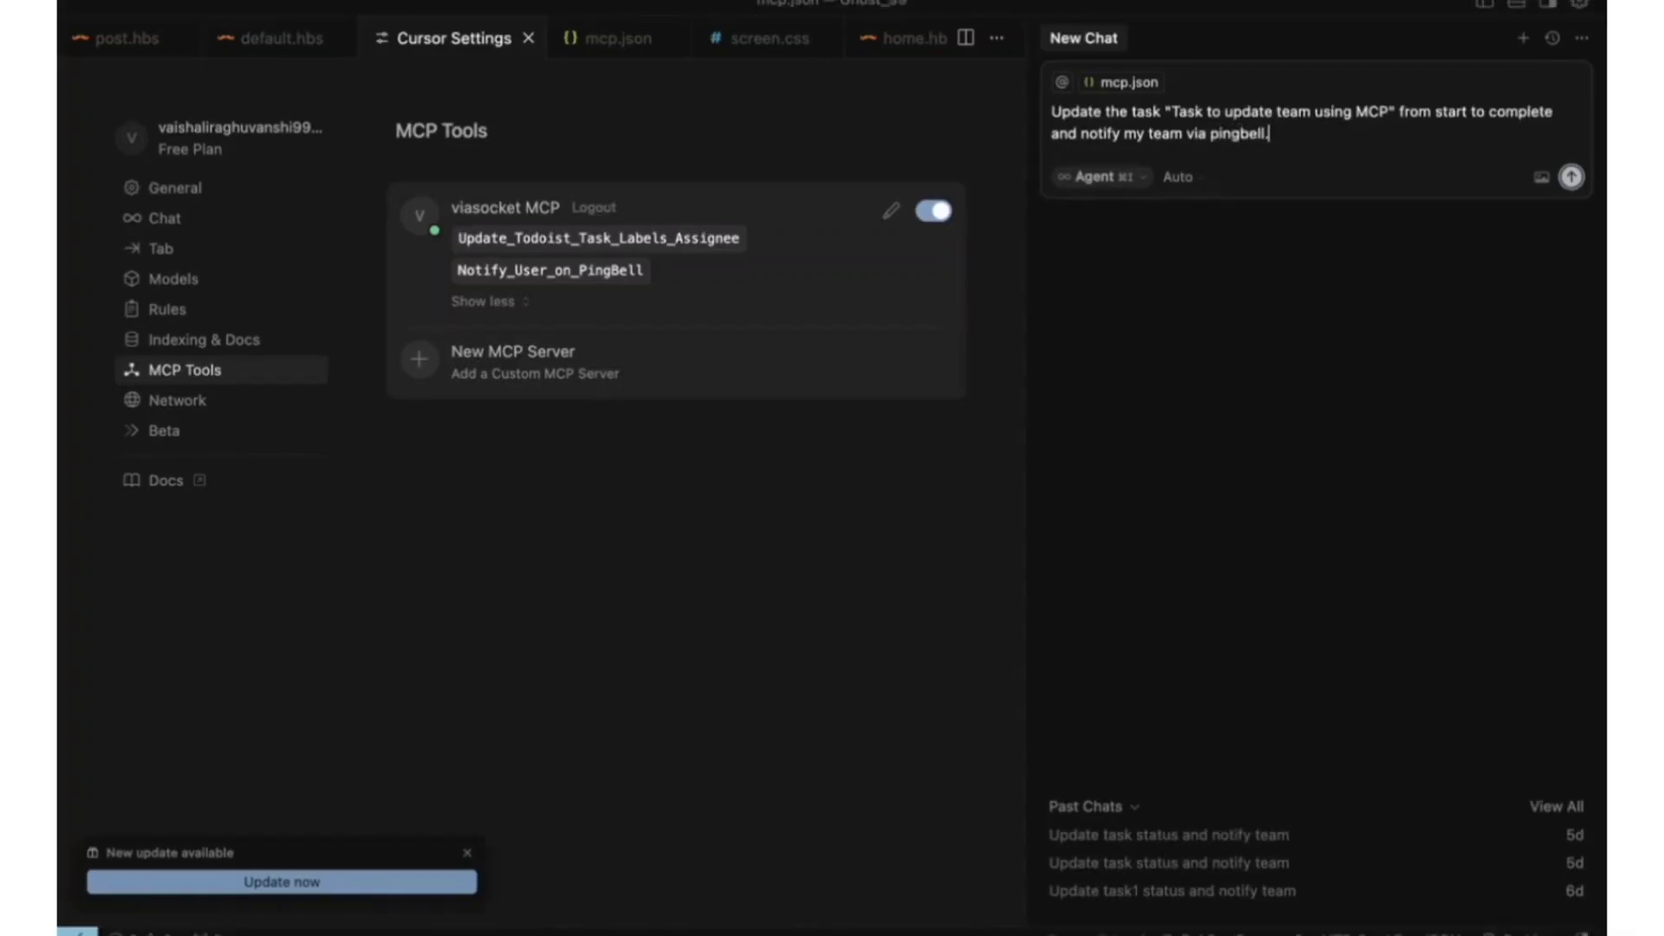
{"action": "key", "text": "Return"}
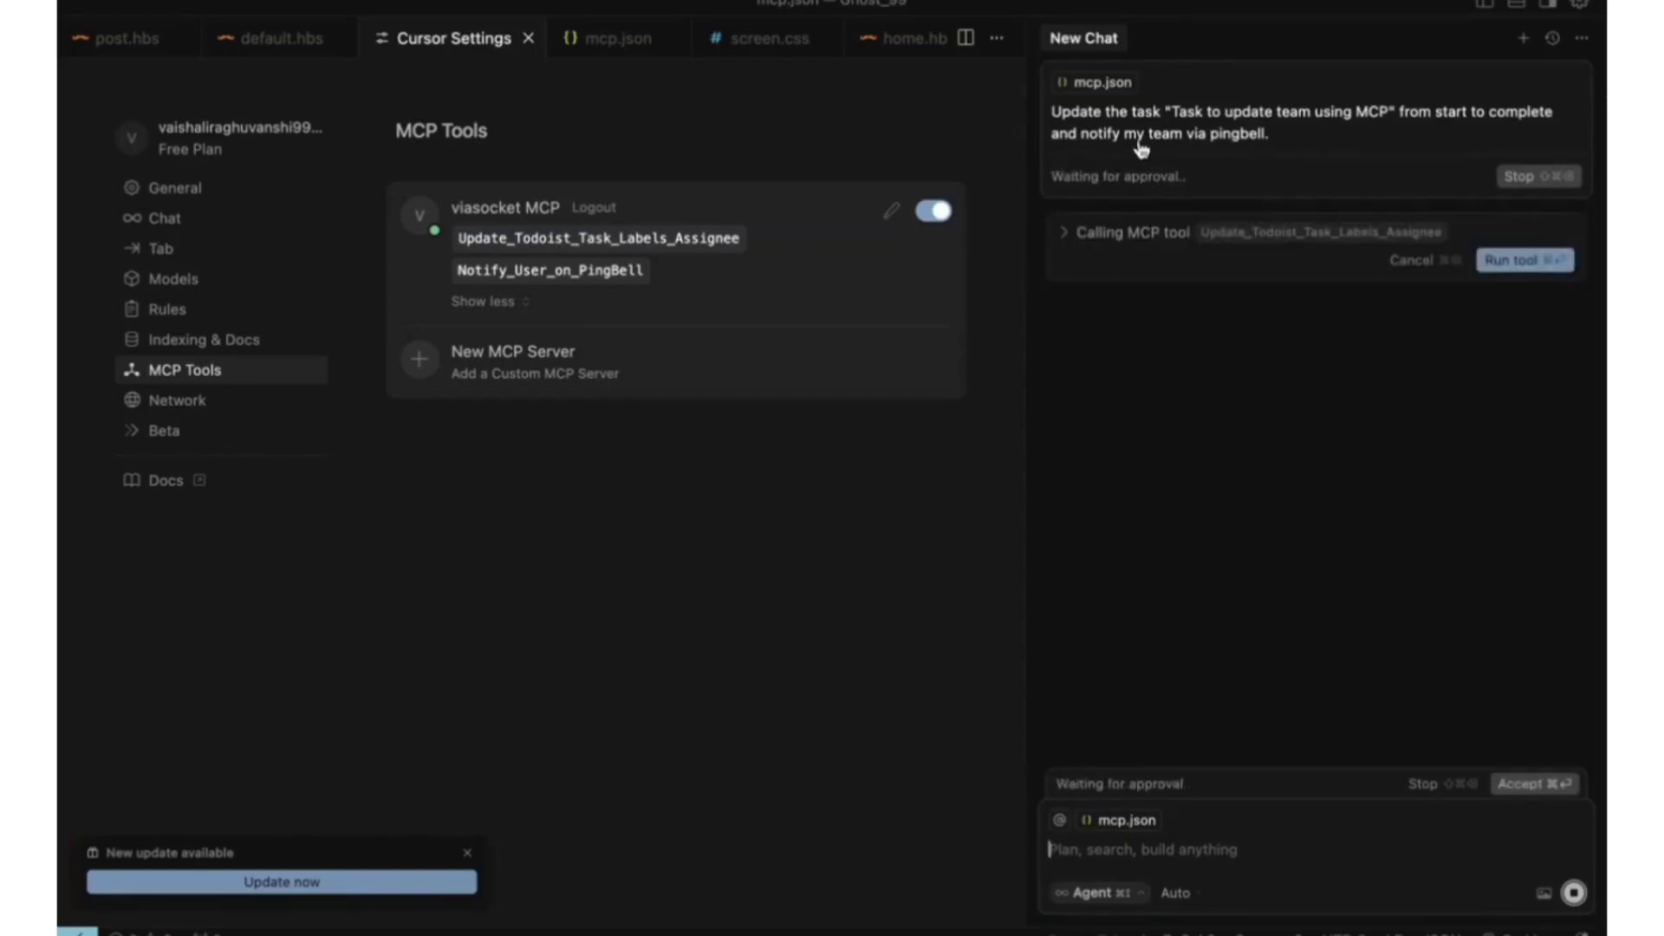
Approve the agent's Update_Todoist_Task_Labels_Assignee and Notify_User_on_PingBell tool calls, and switch to PingBell in the browser to check the notification.
{"action": "left_click", "coordinate": [1532, 260]}
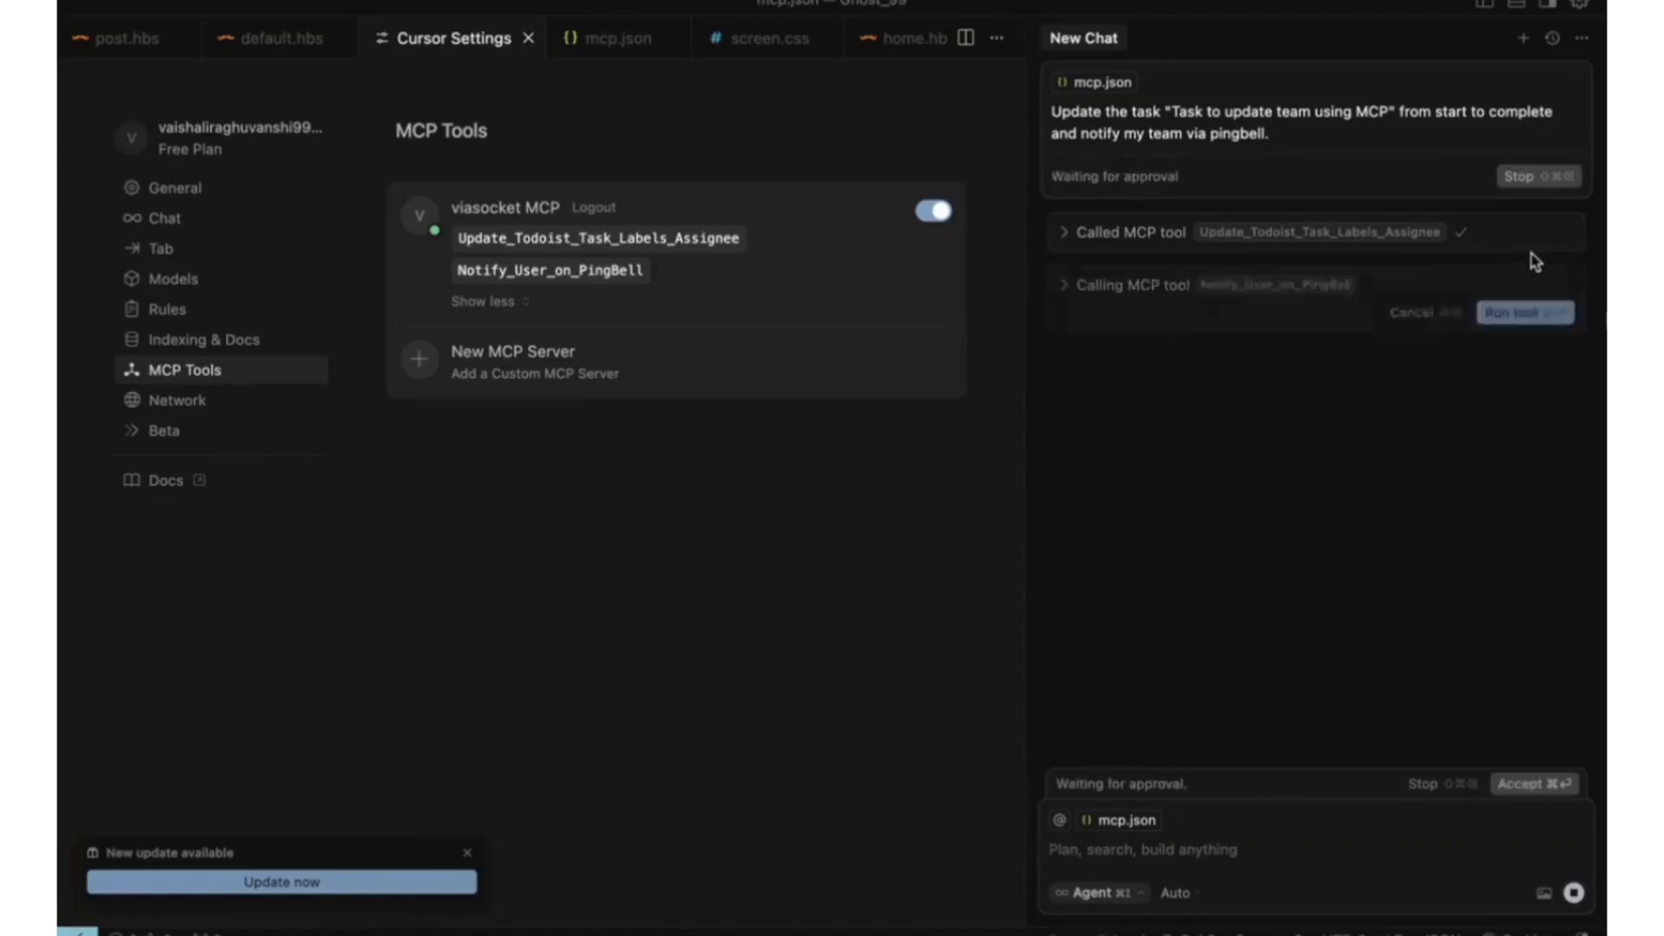
{"action": "left_click", "coordinate": [1496, 312]}
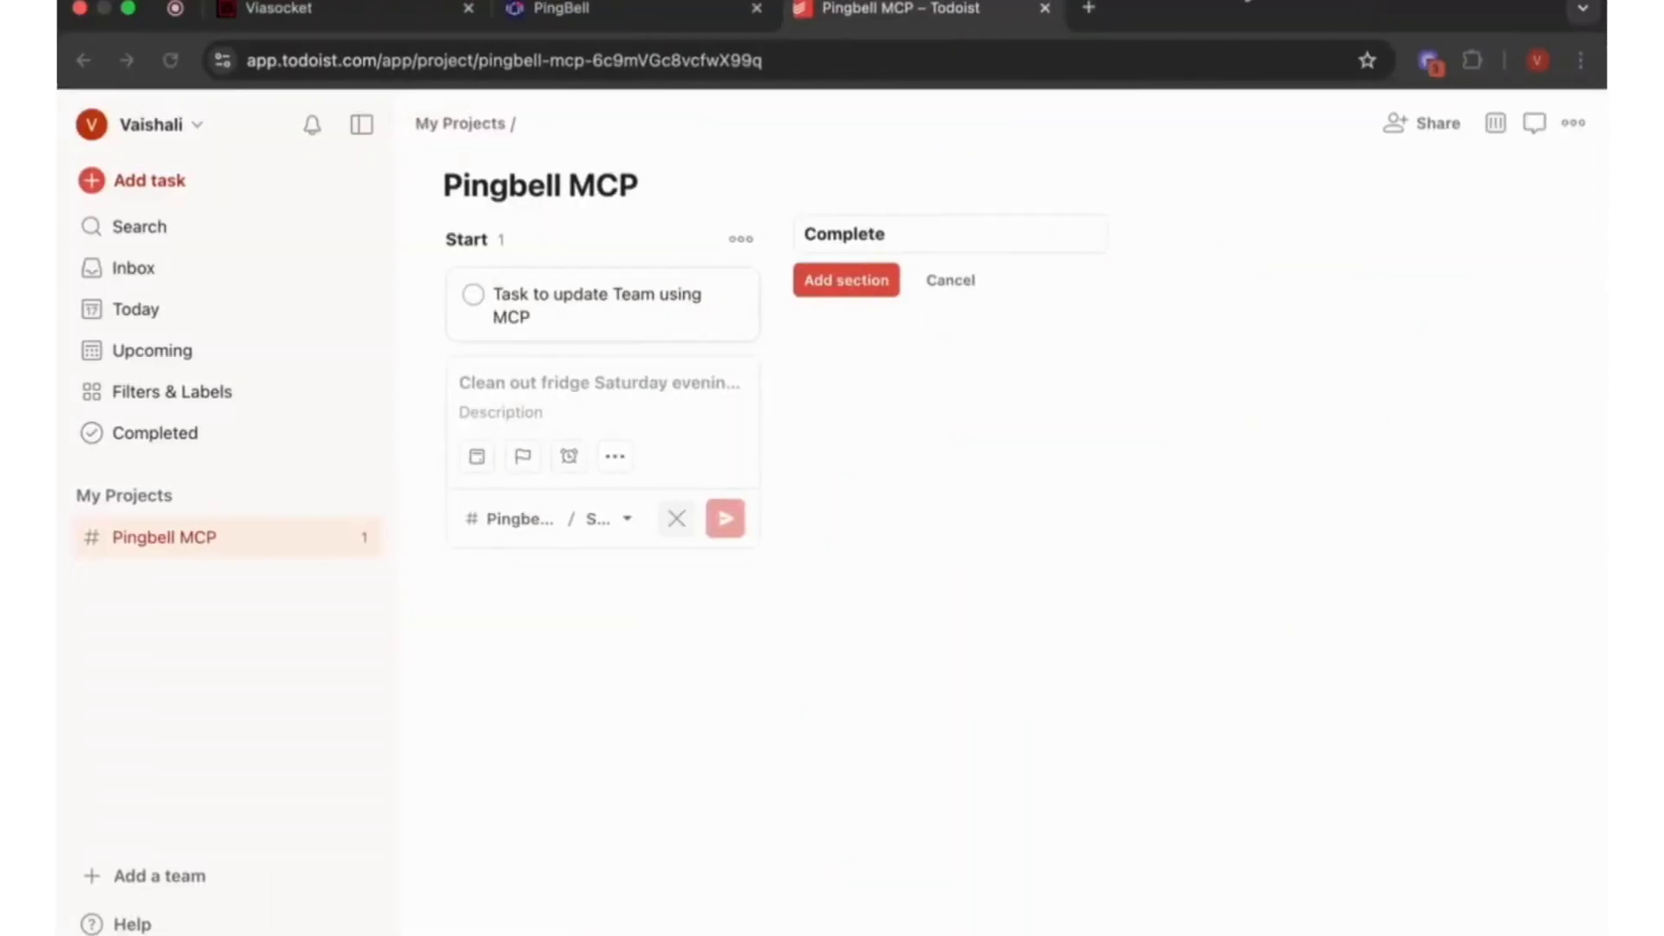
{"action": "left_click", "coordinate": [575, 24]}
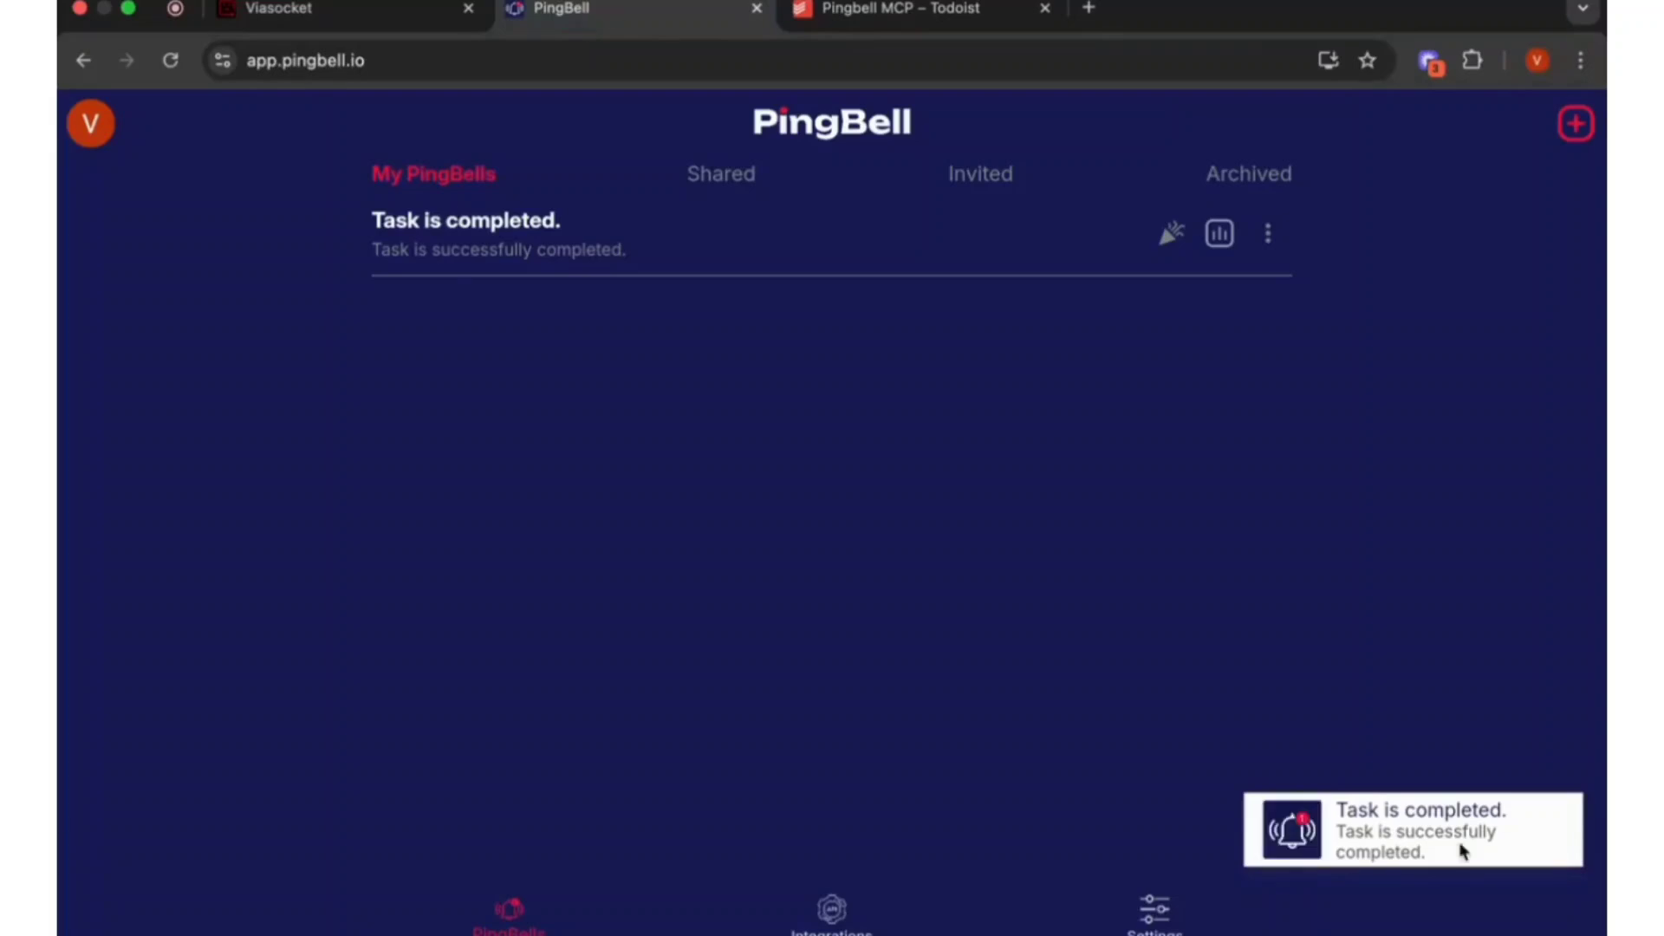